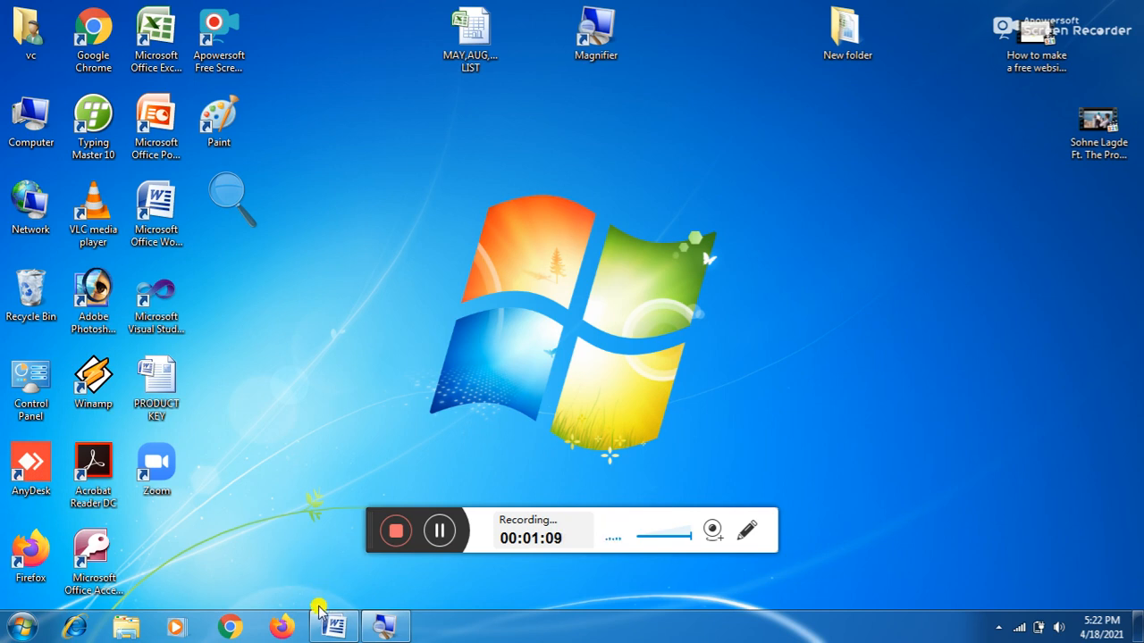
# - Switch to the Word document "google form test" and magnify the screen to 200%
pyautogui.moveTo(329, 626)
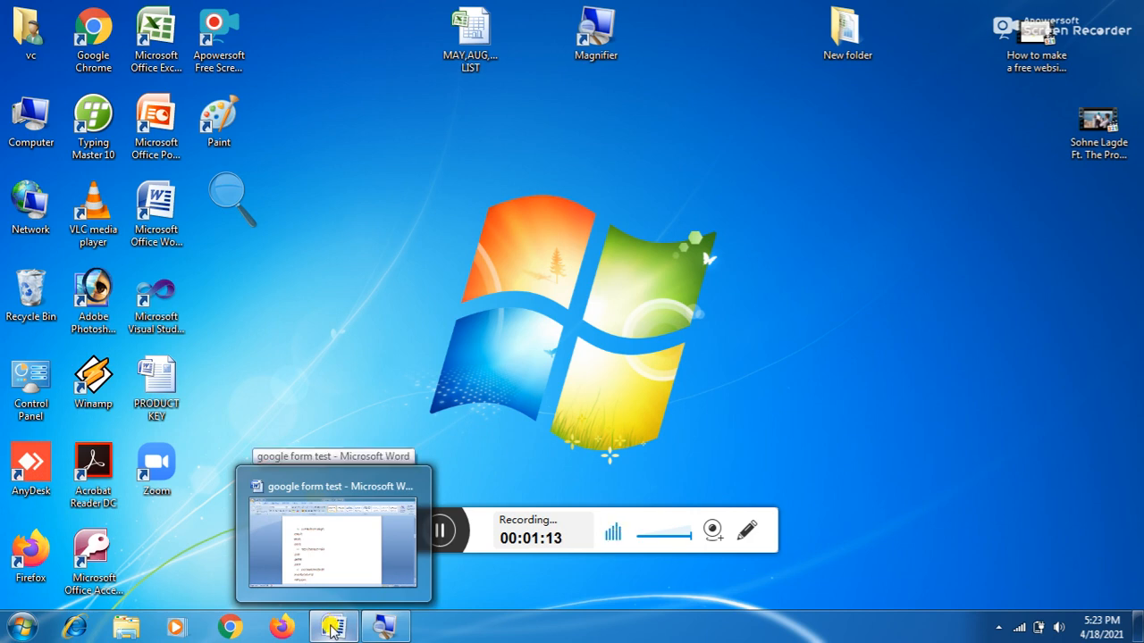
pyautogui.click(331, 628)
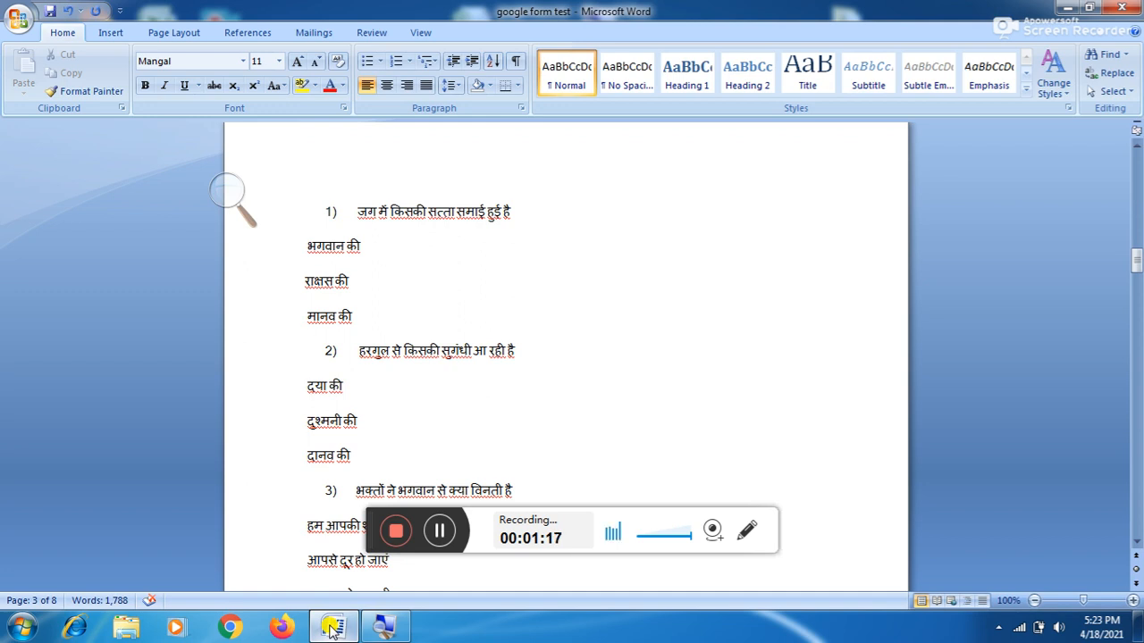
pyautogui.click(311, 456)
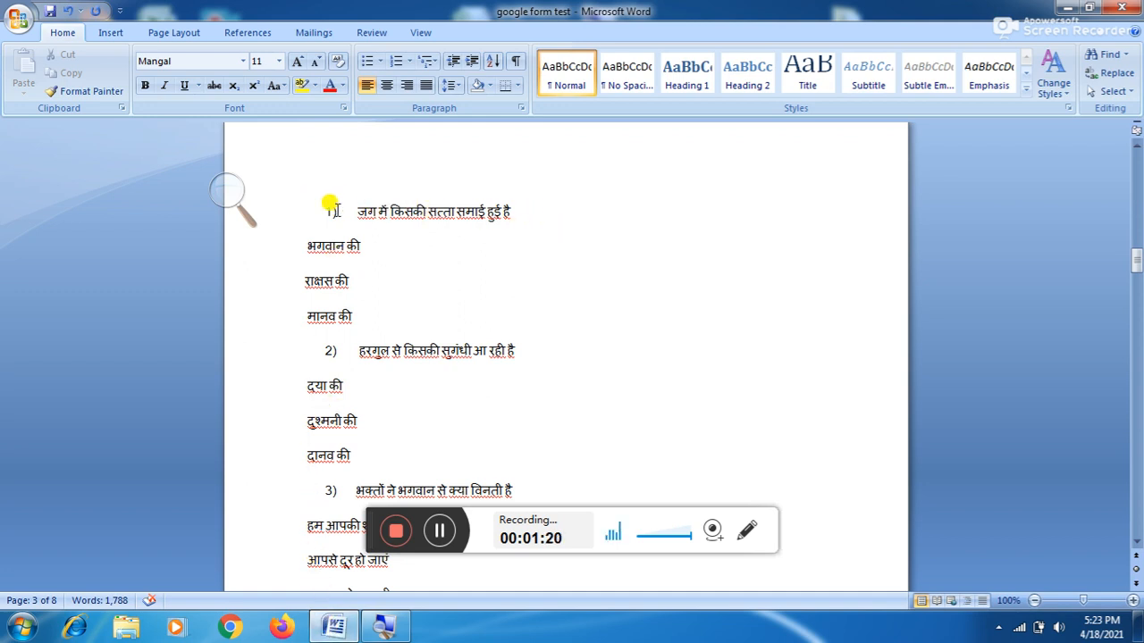
pyautogui.click(231, 192)
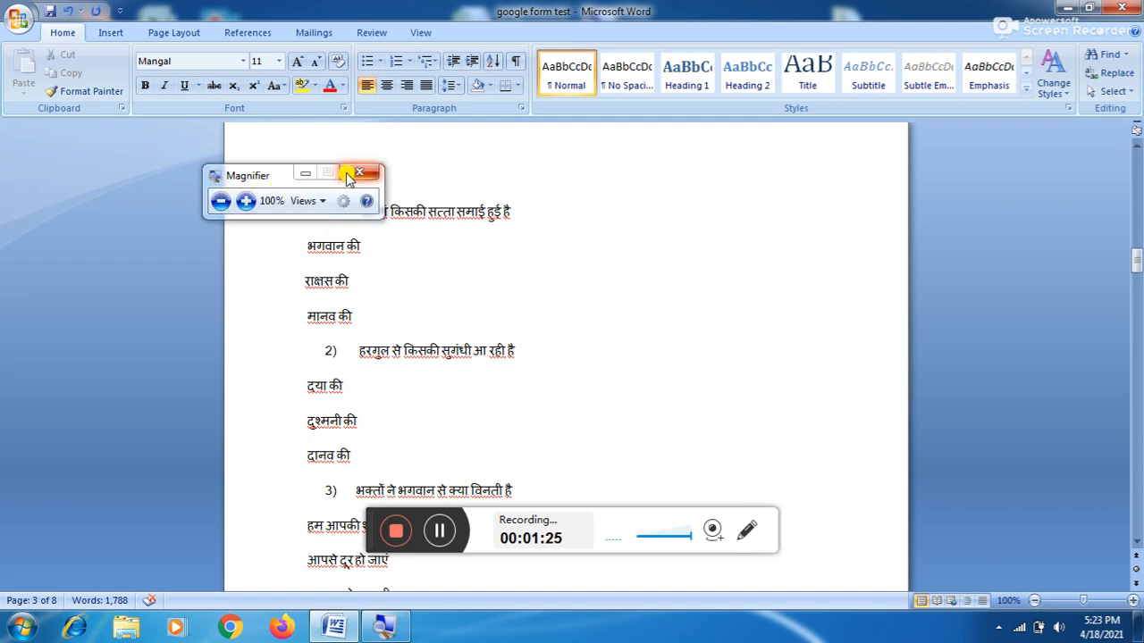
pyautogui.click(245, 201)
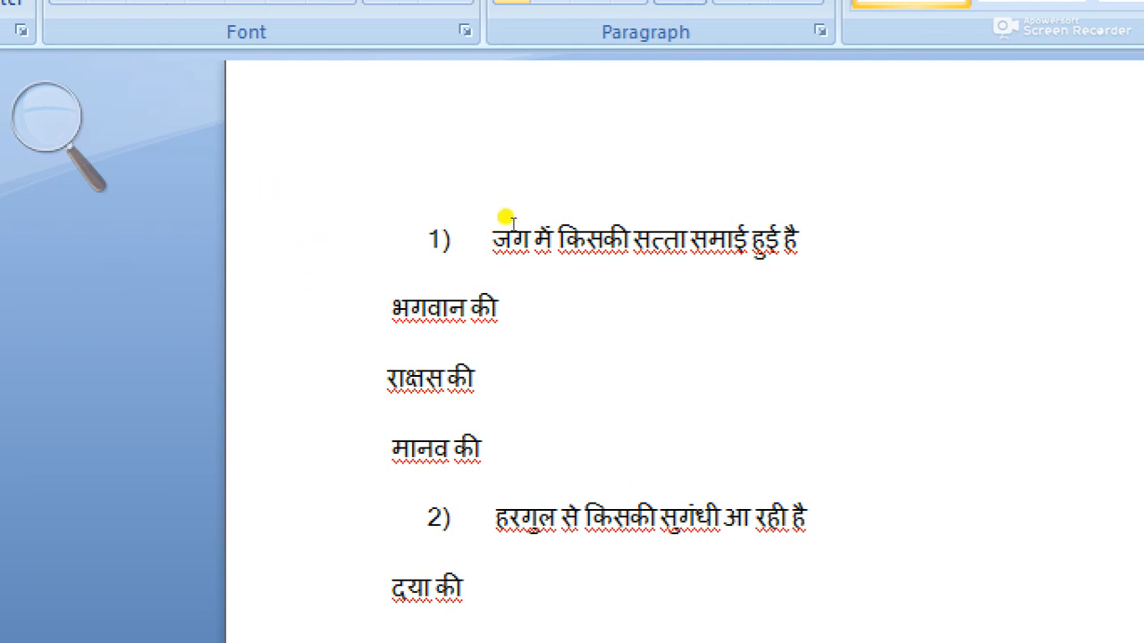
# - Read through the numbered Hindi quiz questions and their answer options, up to question 10
pyautogui.scroll(-2, 403, 327)
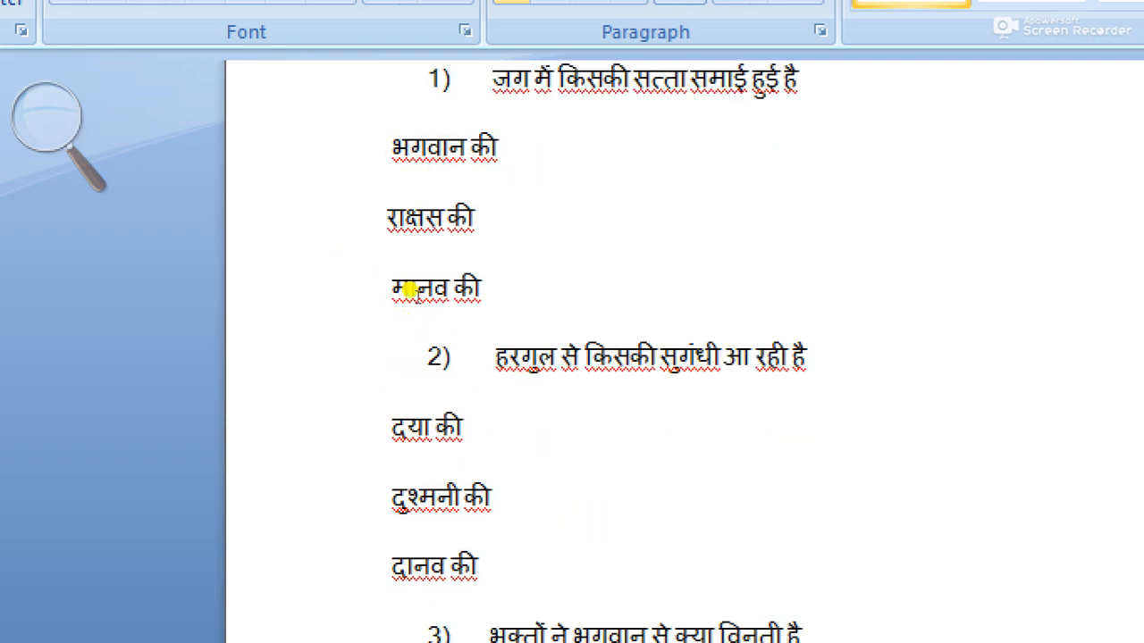
pyautogui.scroll(-10, 408, 290)
pyautogui.scroll(-6, 409, 292)
pyautogui.scroll(-4, 409, 293)
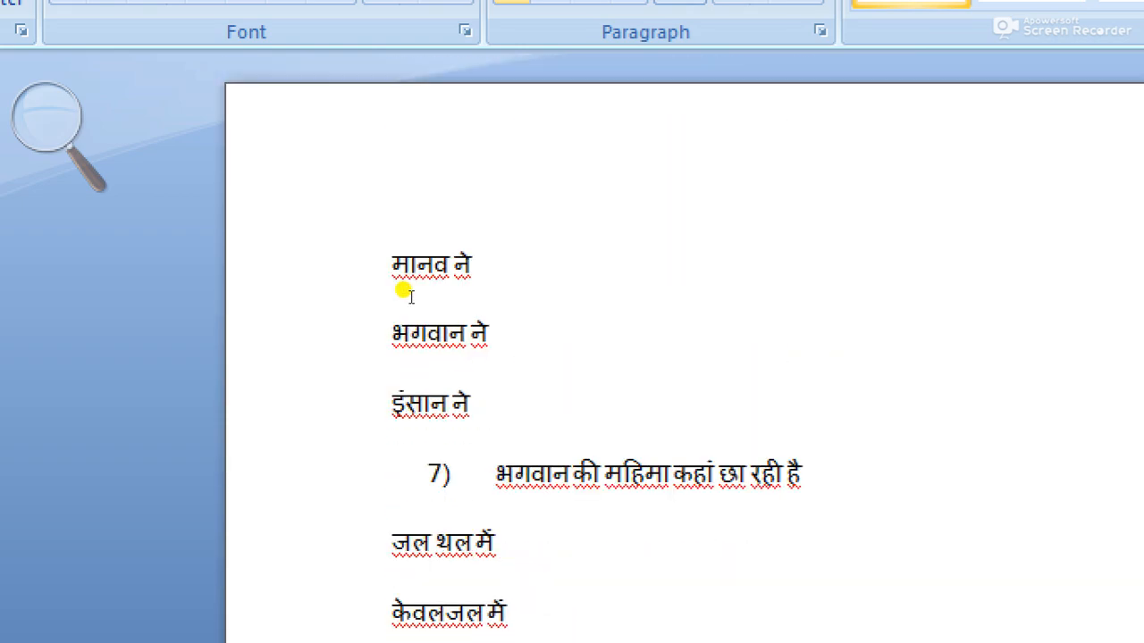
pyautogui.scroll(-8, 409, 295)
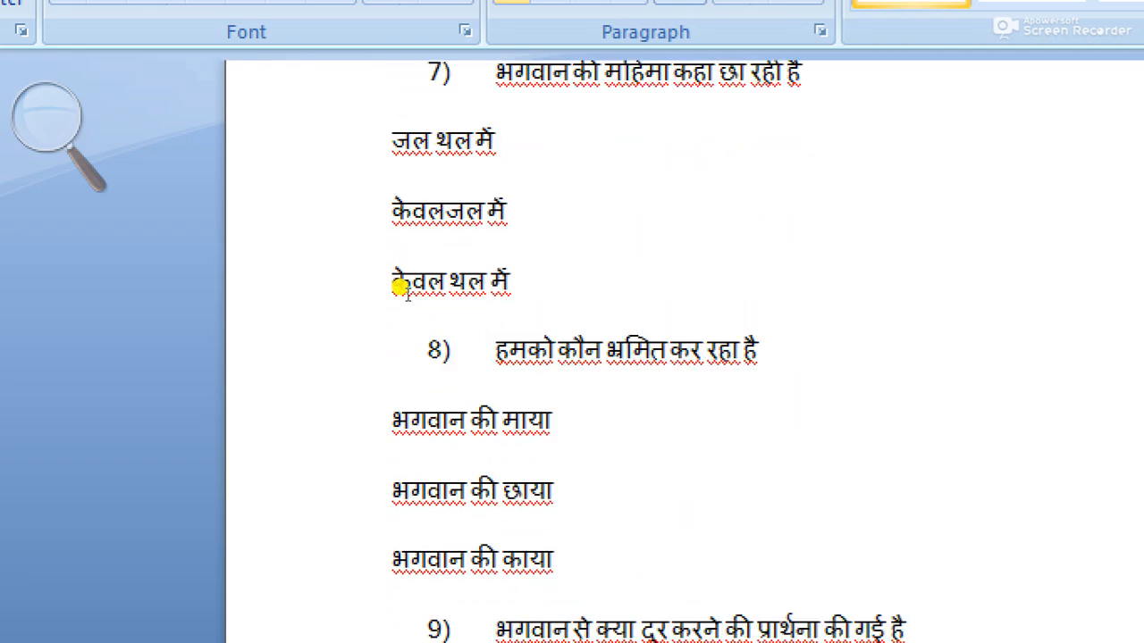
pyautogui.scroll(-2, 402, 291)
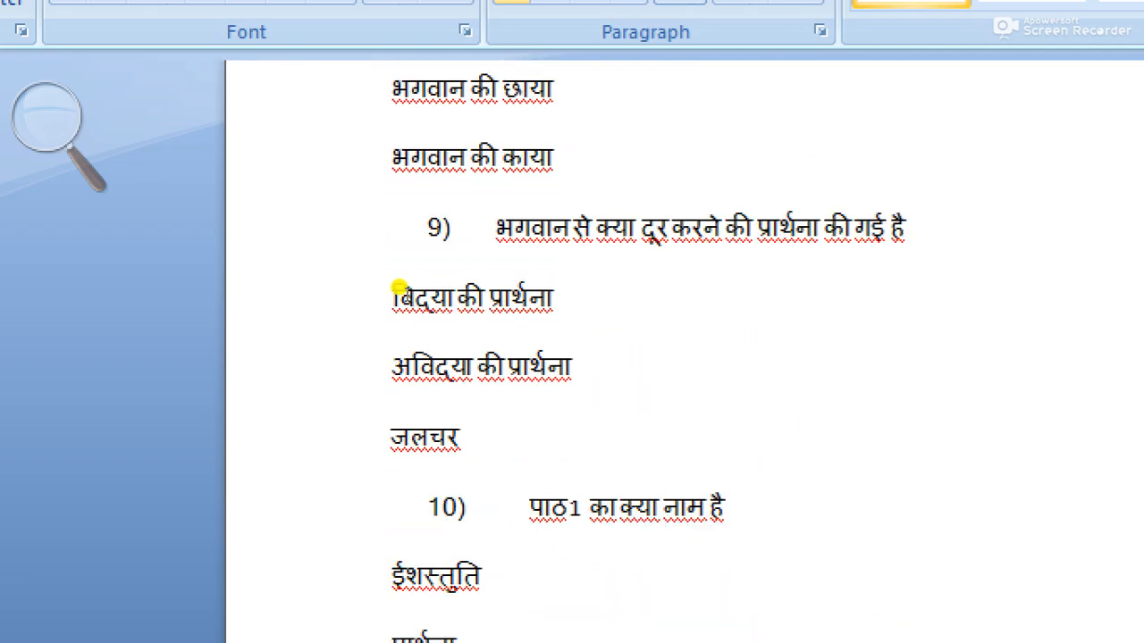
pyautogui.scroll(-3, 389, 286)
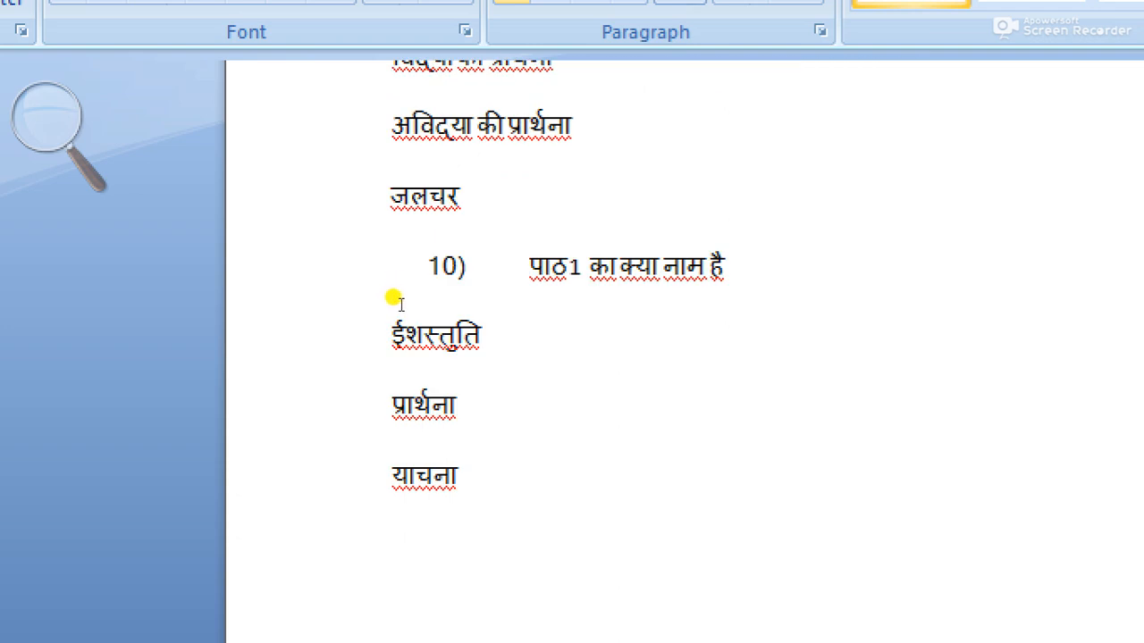
pyautogui.scroll(5, 394, 298)
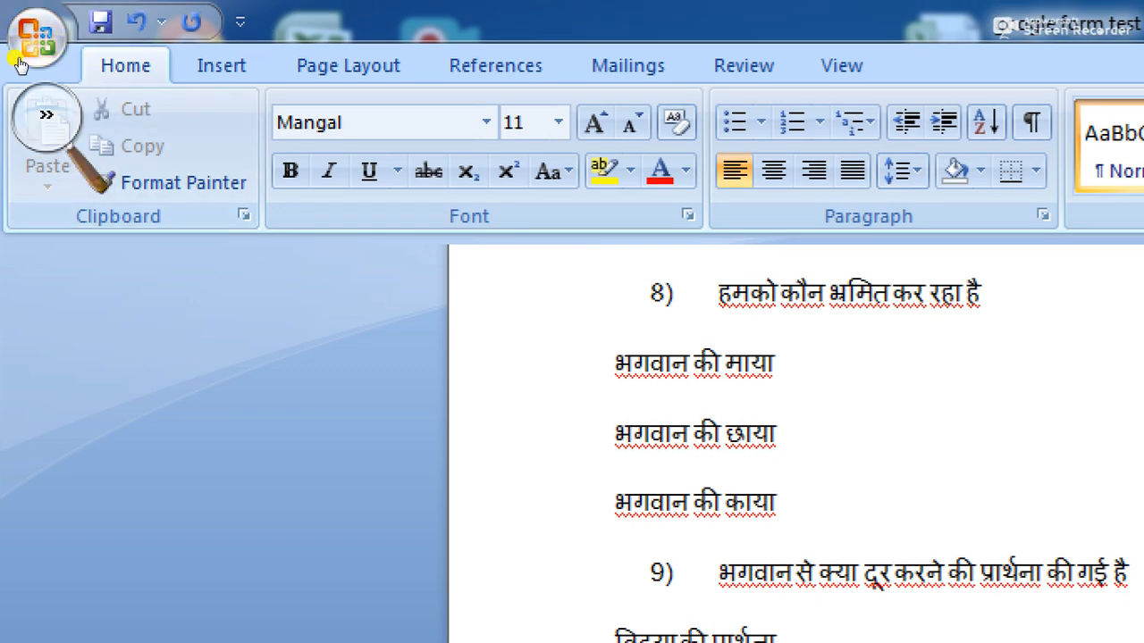
# - Return the screen magnification to 100% and minimize the Word document
pyautogui.click(25, 60)
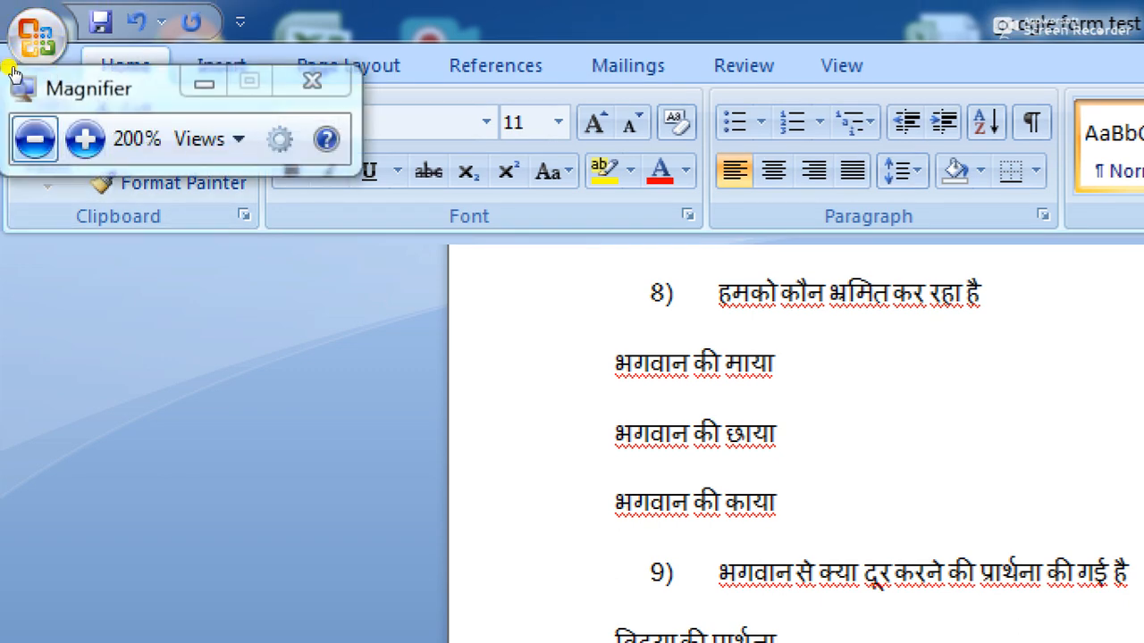
pyautogui.click(33, 139)
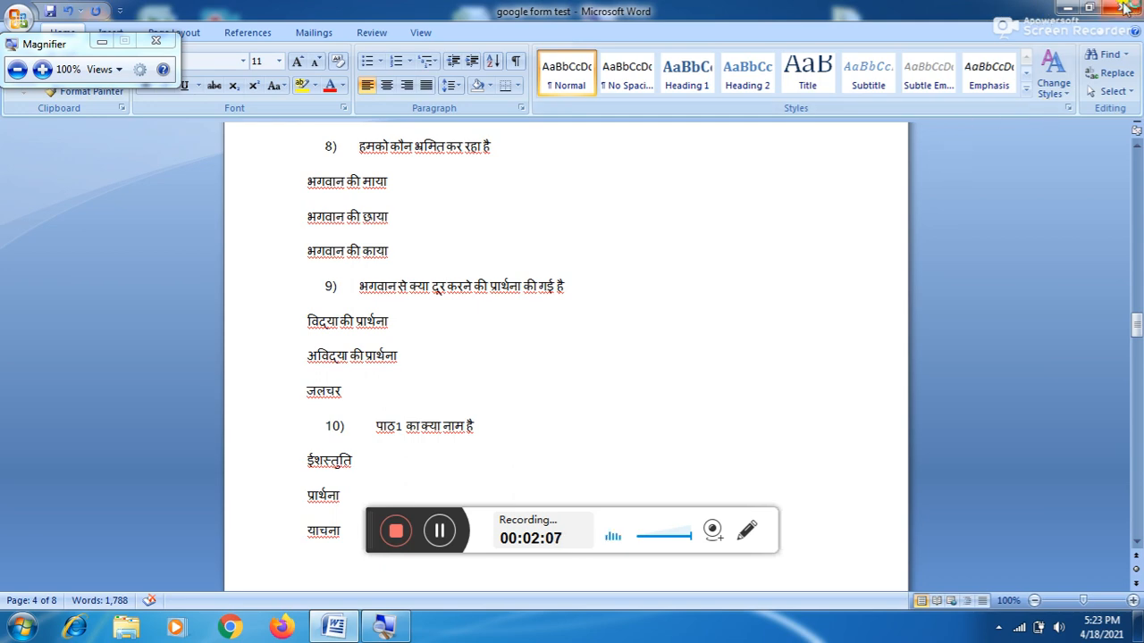
pyautogui.click(1067, 8)
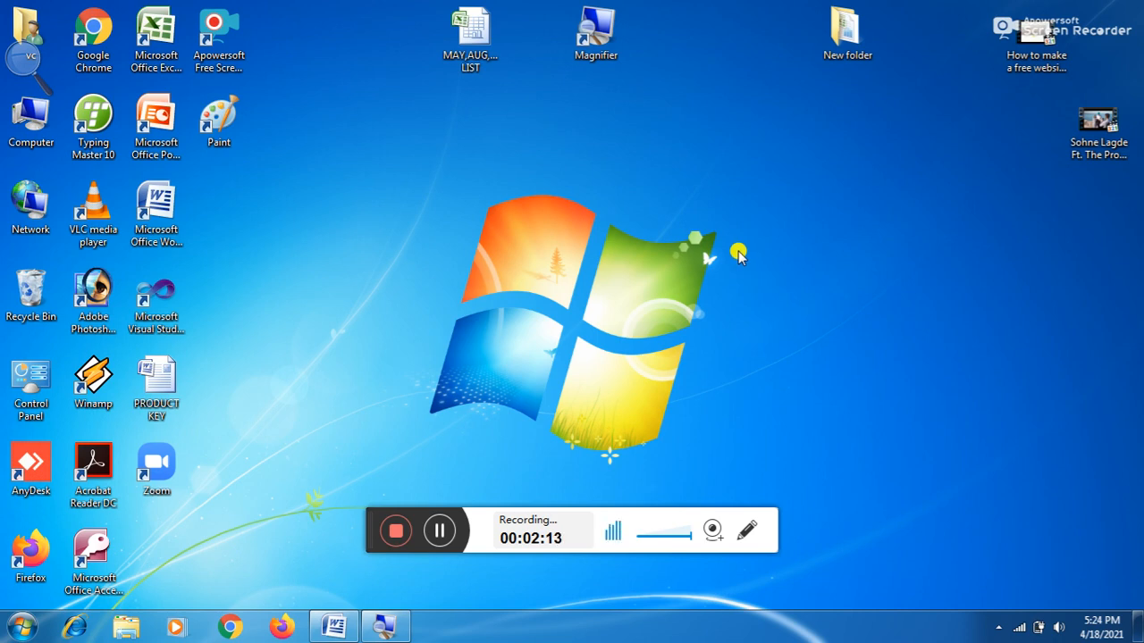
# - Open Google Chrome and connect the computer to the OPPO A53 wireless network
pyautogui.doubleClick(88, 23)
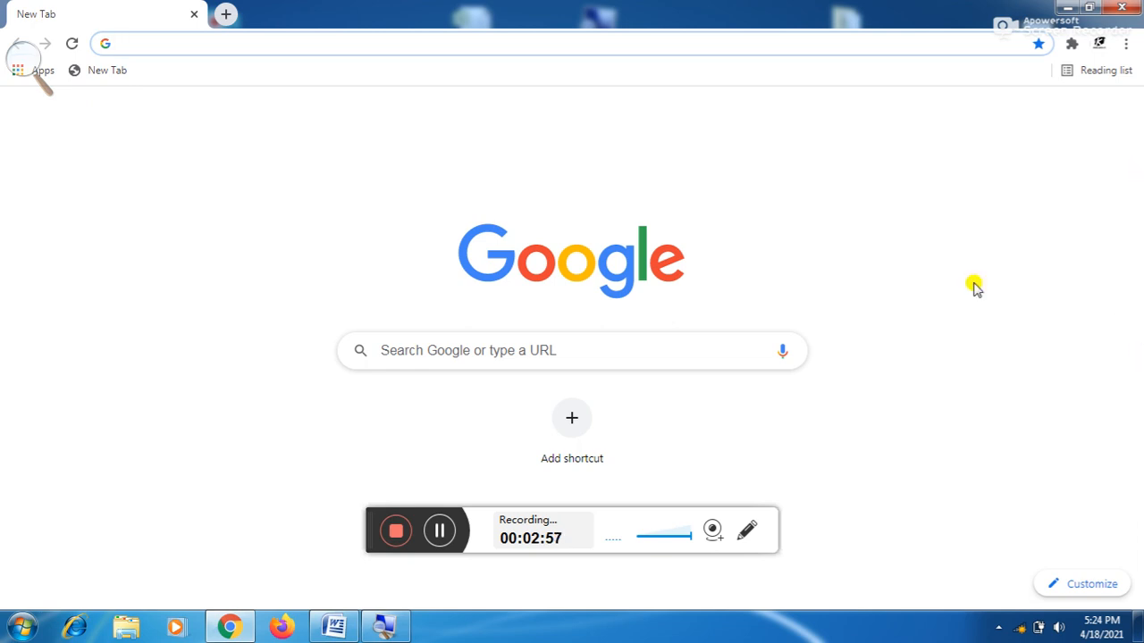
pyautogui.click(1022, 629)
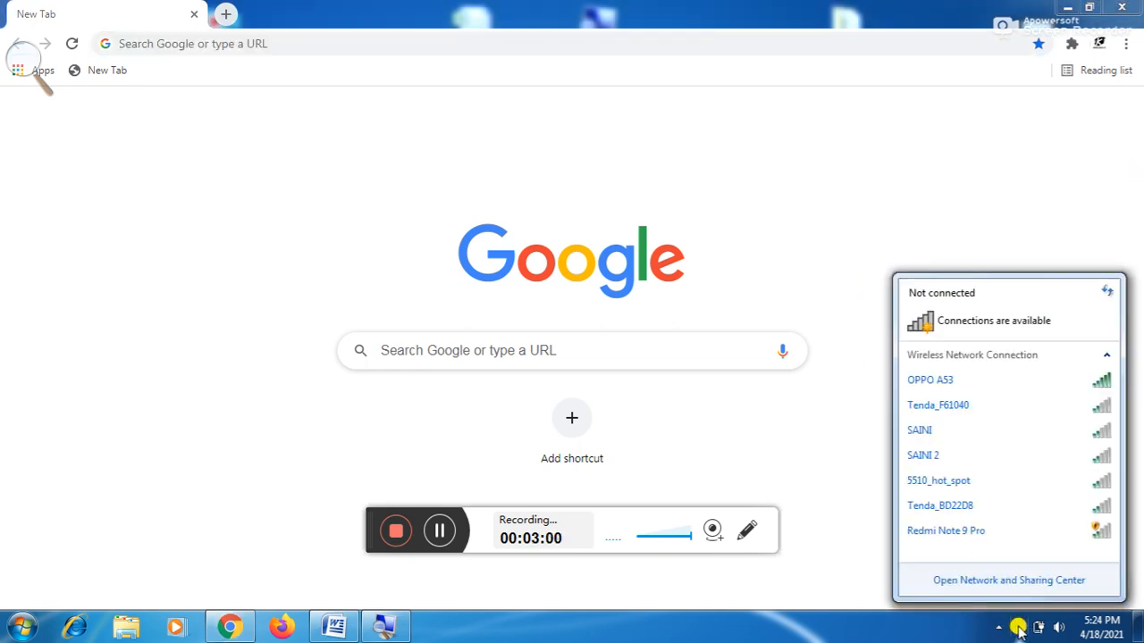
pyautogui.click(942, 379)
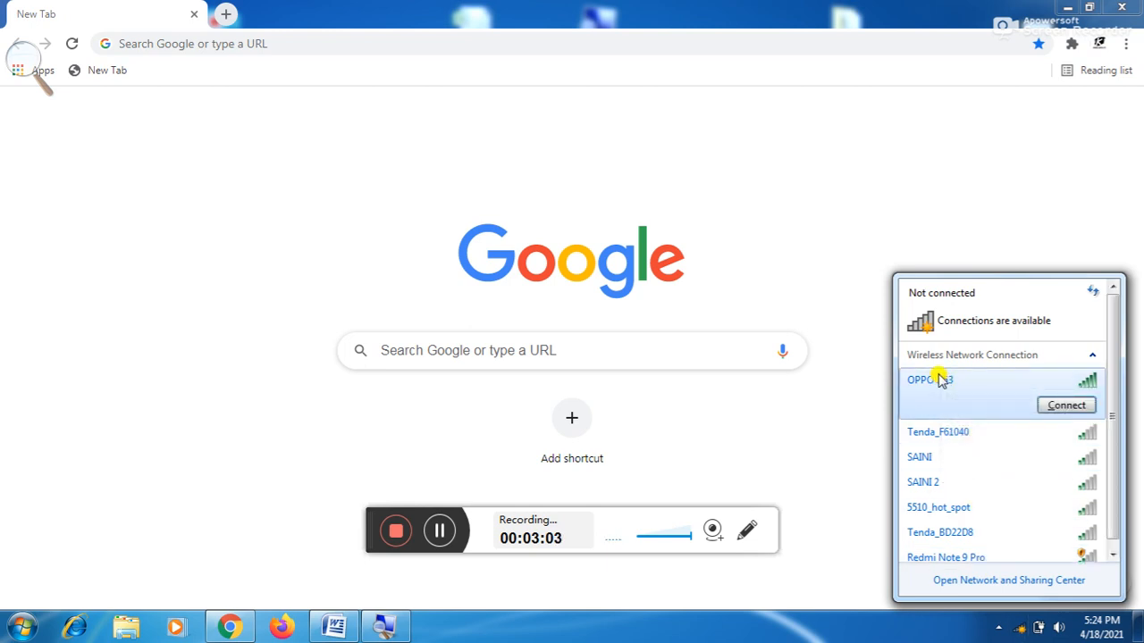
pyautogui.click(1056, 406)
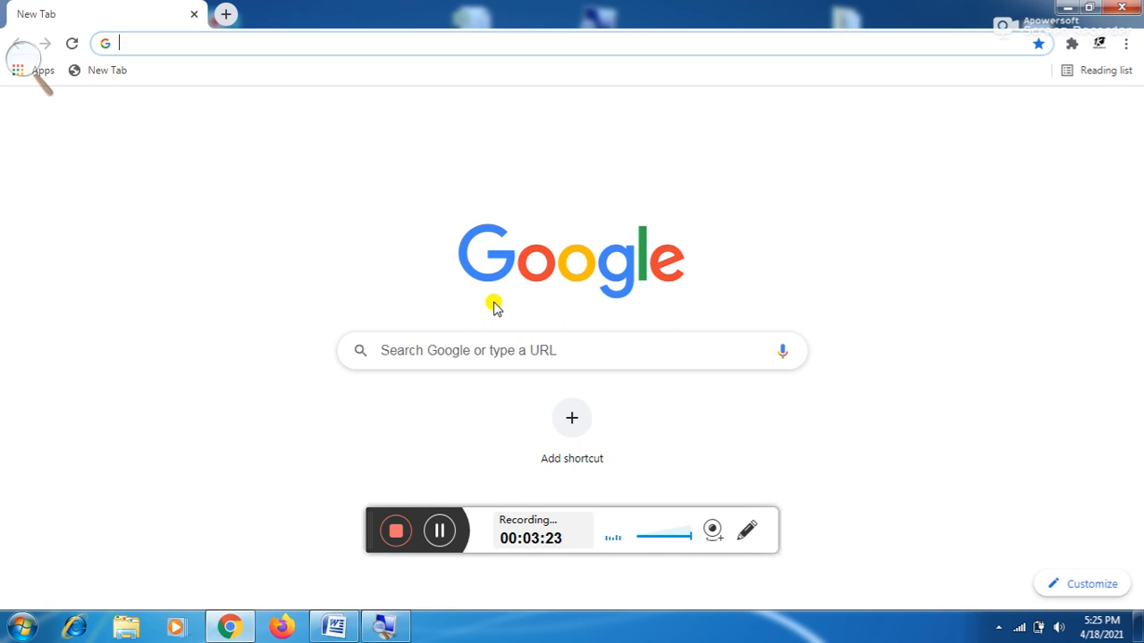
pyautogui.click(1066, 9)
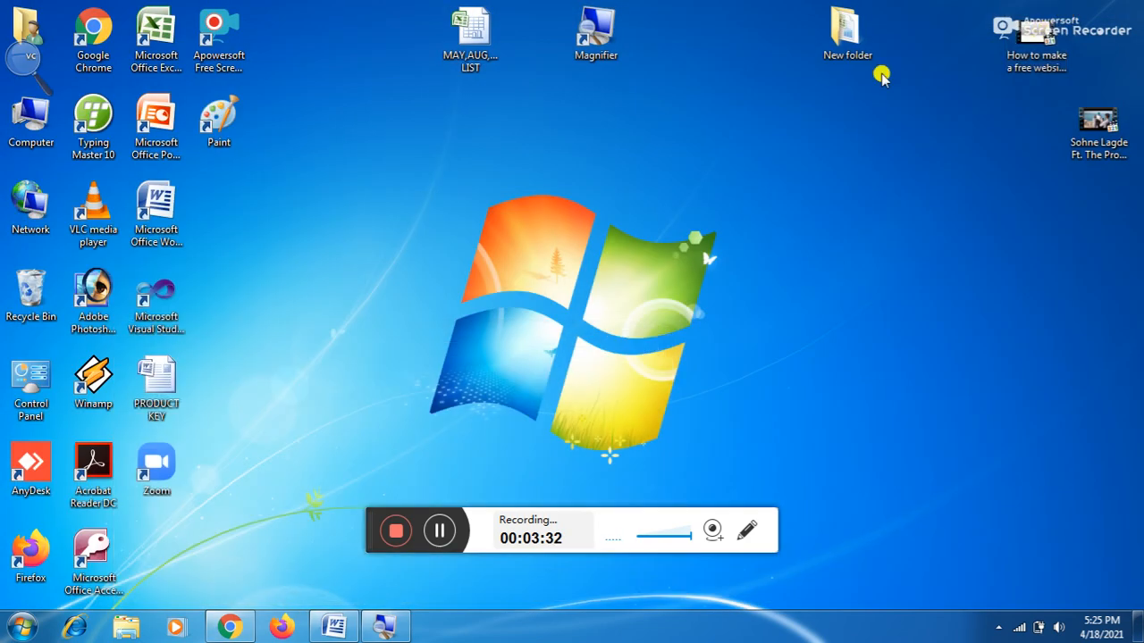
pyautogui.rightClick(730, 163)
pyautogui.click(760, 208)
pyautogui.click(226, 628)
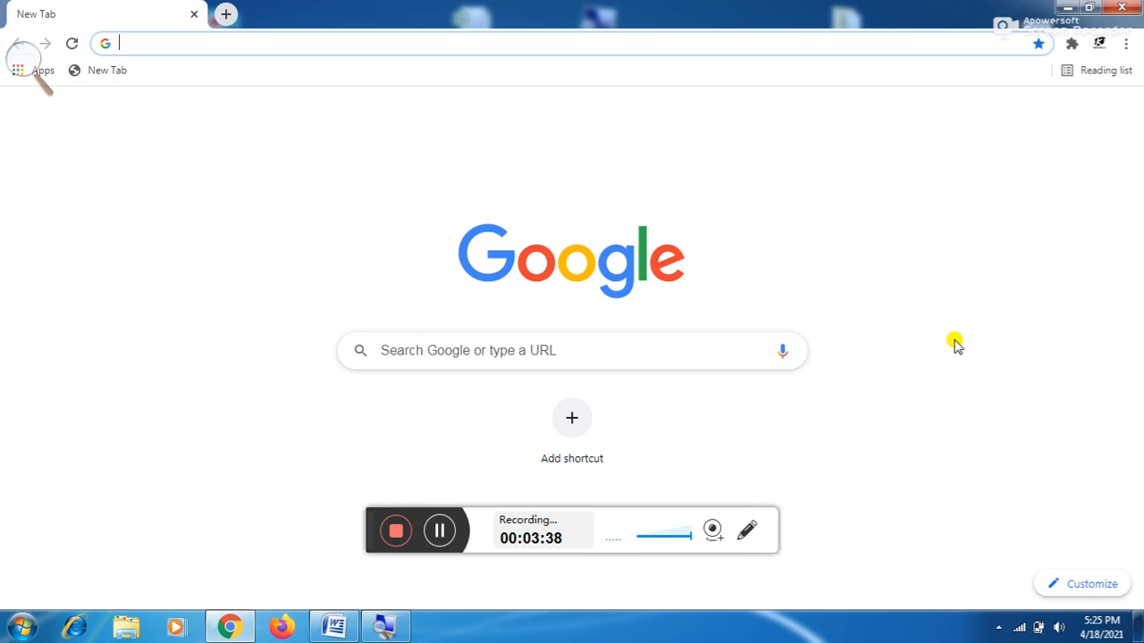
pyautogui.click(1033, 258)
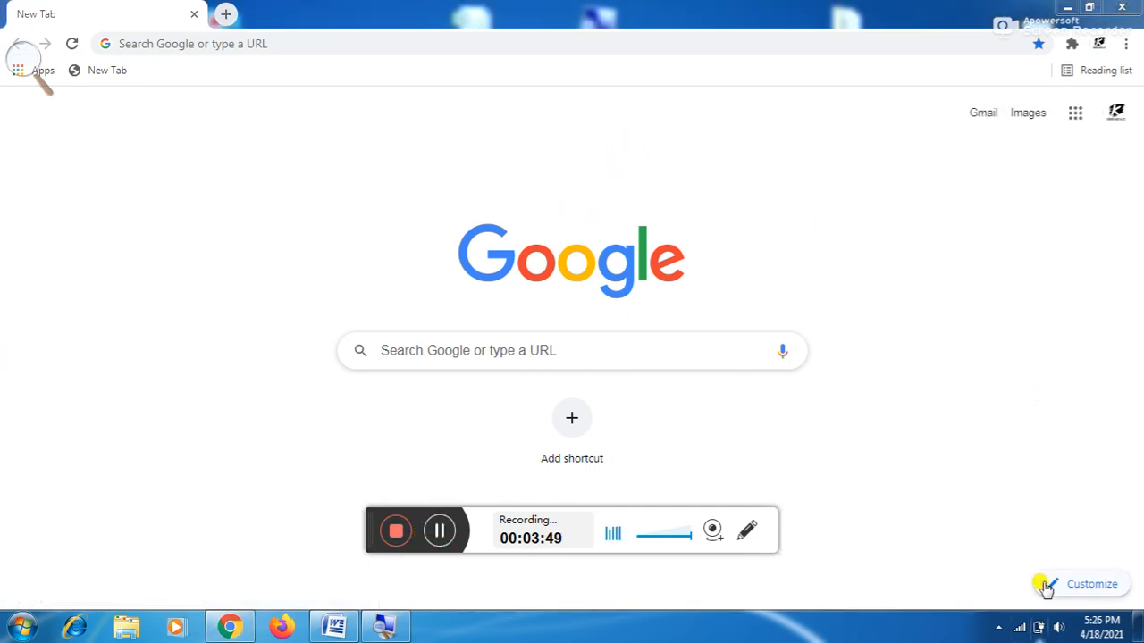
# - Magnify the screen to 200% and open the Google apps list on the new tab page
pyautogui.click(22, 58)
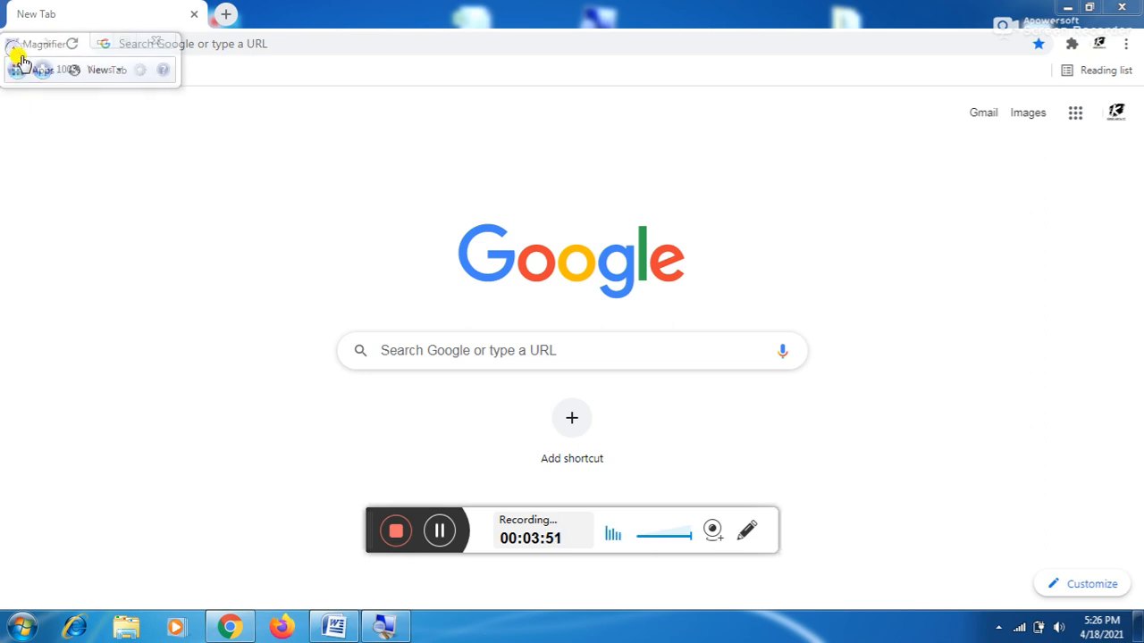
pyautogui.click(40, 69)
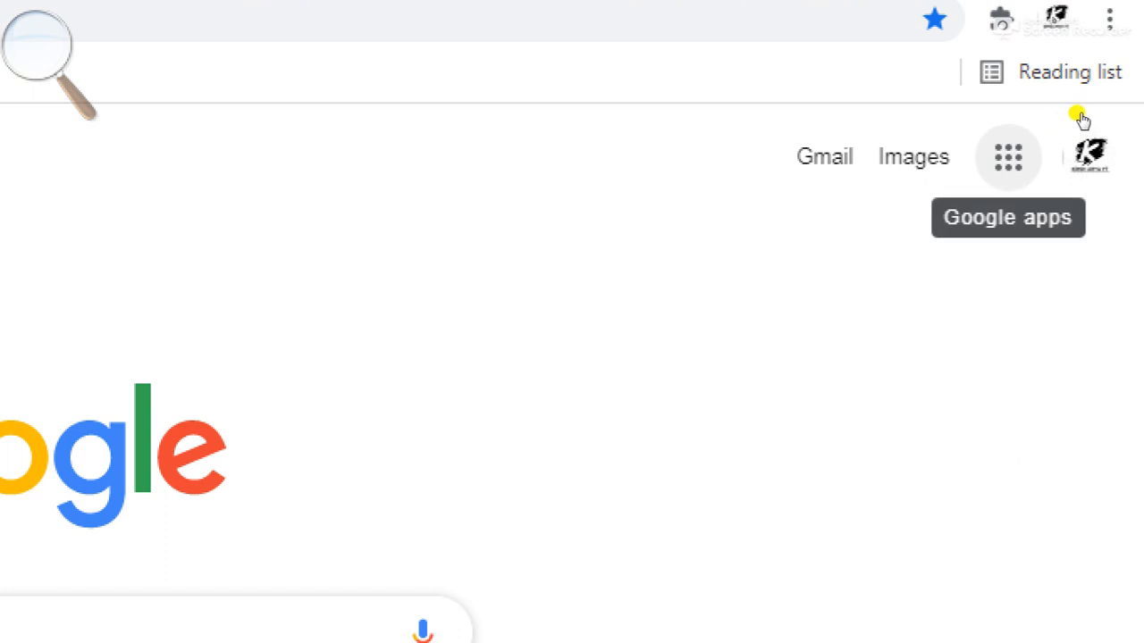
pyautogui.click(1008, 156)
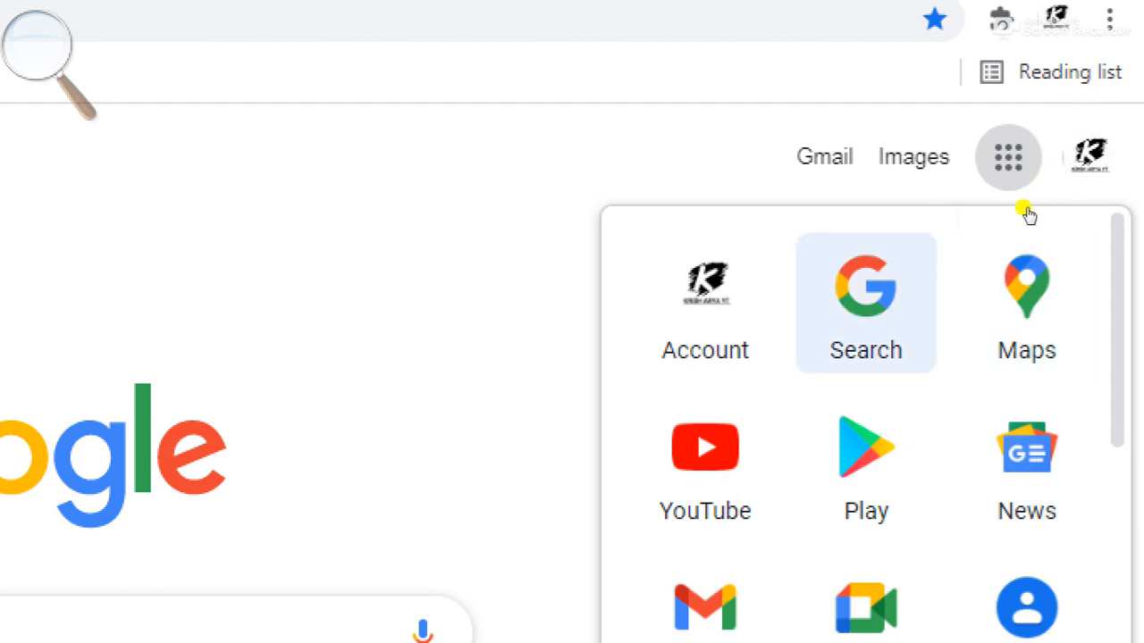
# - Look through the Google apps list and open Docs from it
pyautogui.scroll(-2, 1030, 214)
pyautogui.scroll(-2, 1030, 214)
pyautogui.scroll(-2, 1030, 215)
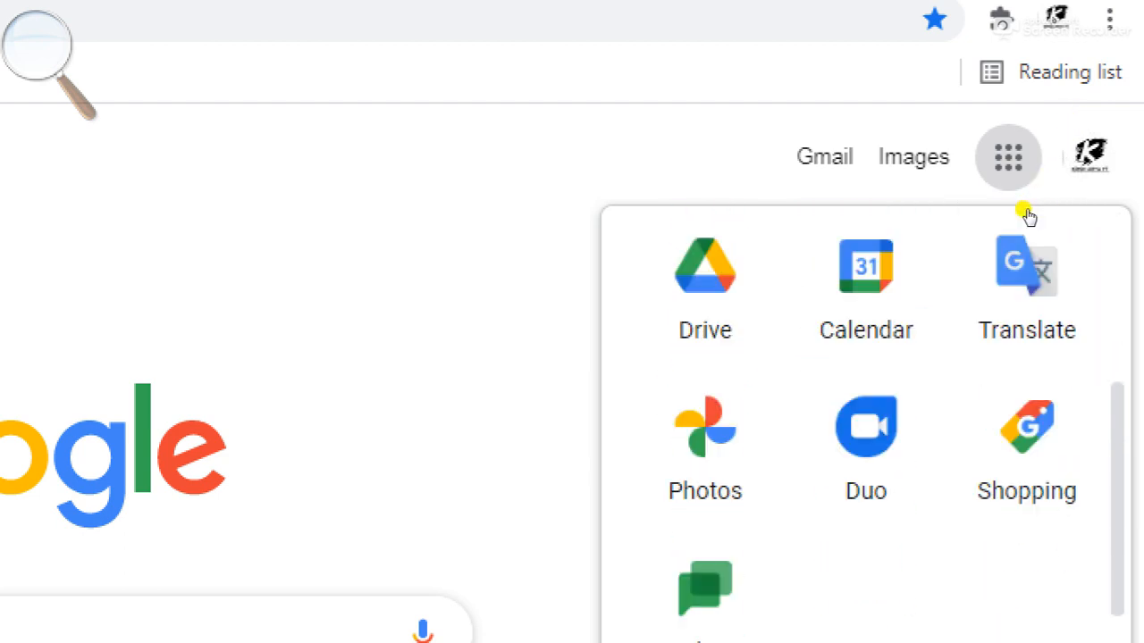
pyautogui.scroll(-2, 1030, 214)
pyautogui.scroll(-4, 1029, 214)
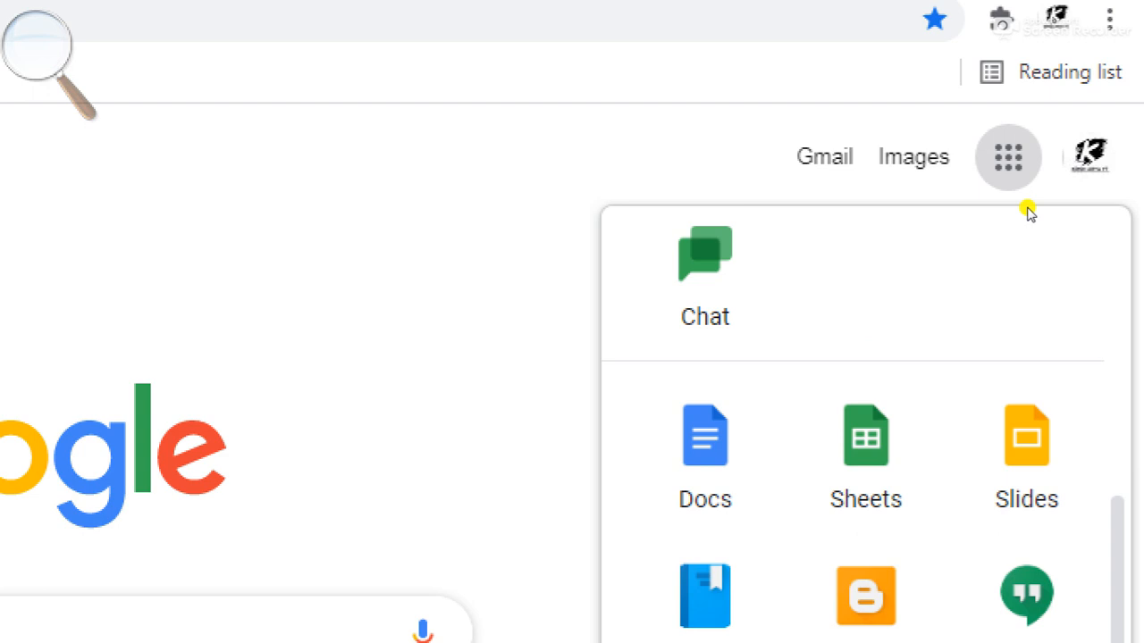
pyautogui.scroll(-4, 1029, 213)
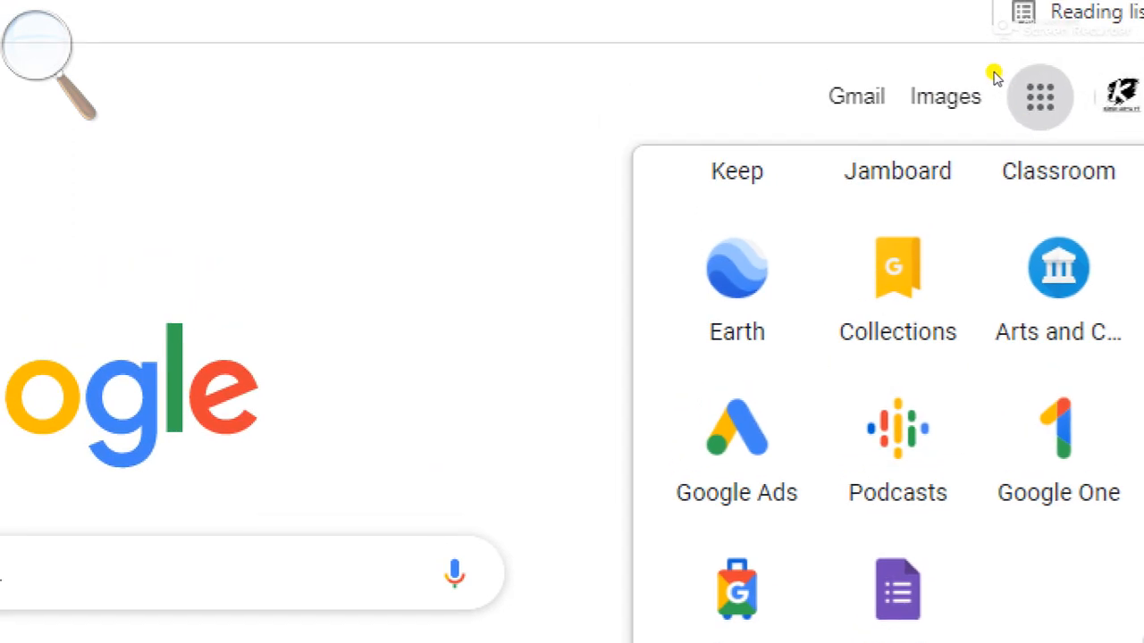
pyautogui.scroll(5, 999, 288)
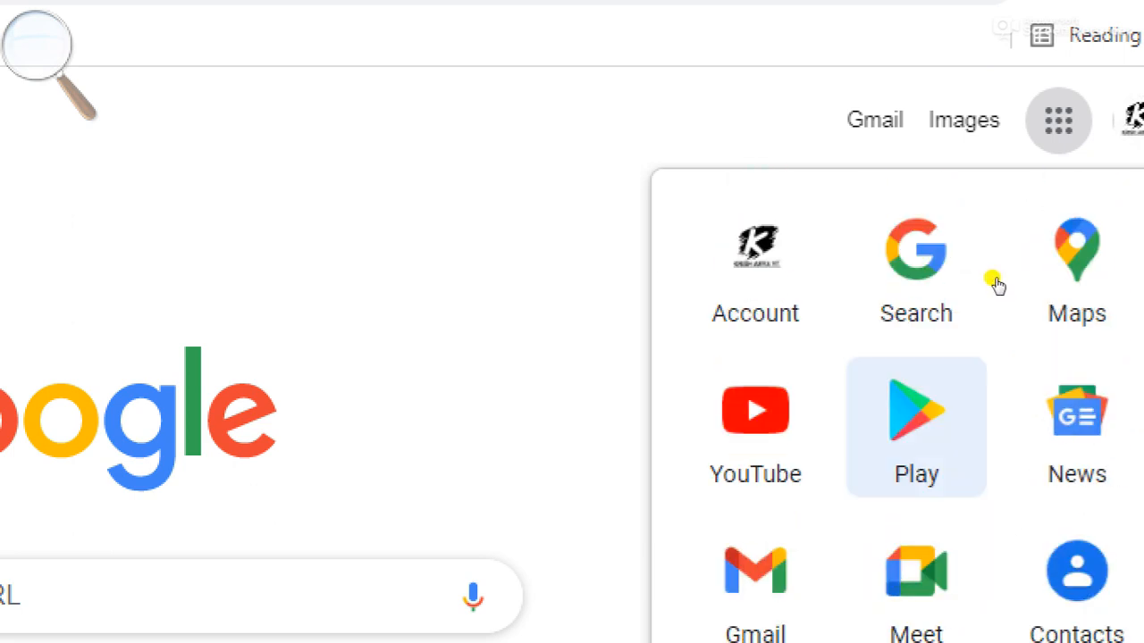
pyautogui.scroll(-5, 997, 285)
pyautogui.scroll(5, 997, 285)
pyautogui.scroll(-3, 995, 285)
pyautogui.scroll(-3, 992, 282)
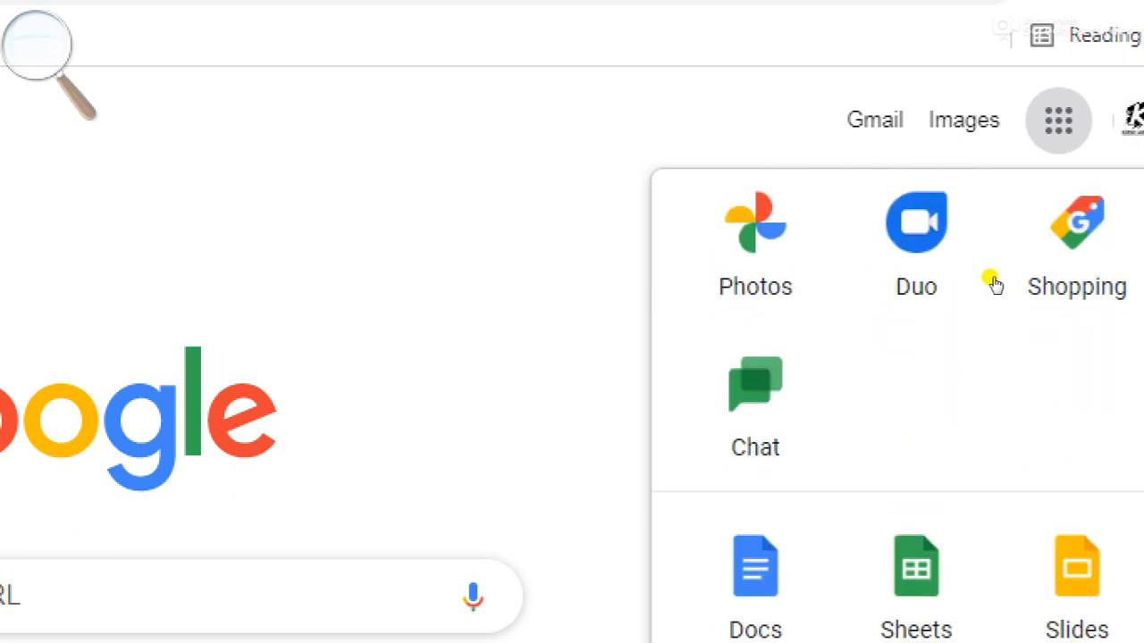
pyautogui.scroll(-5, 990, 281)
pyautogui.scroll(3, 983, 269)
pyautogui.scroll(1, 980, 267)
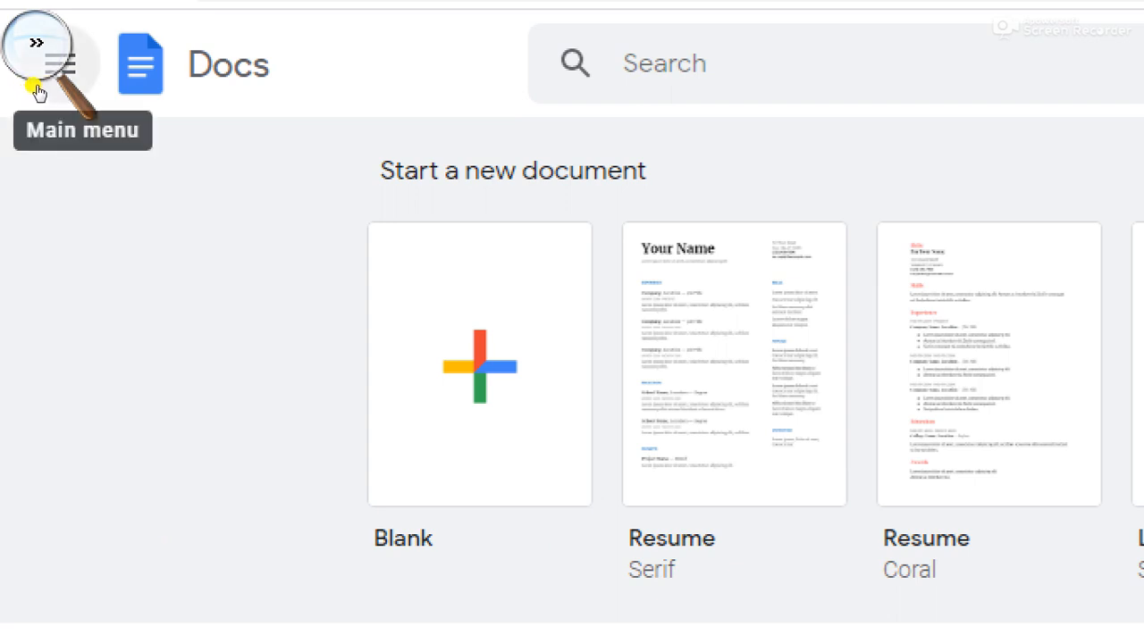
# - Go from Google Docs to Google Forms and create a blank form
pyautogui.click(36, 90)
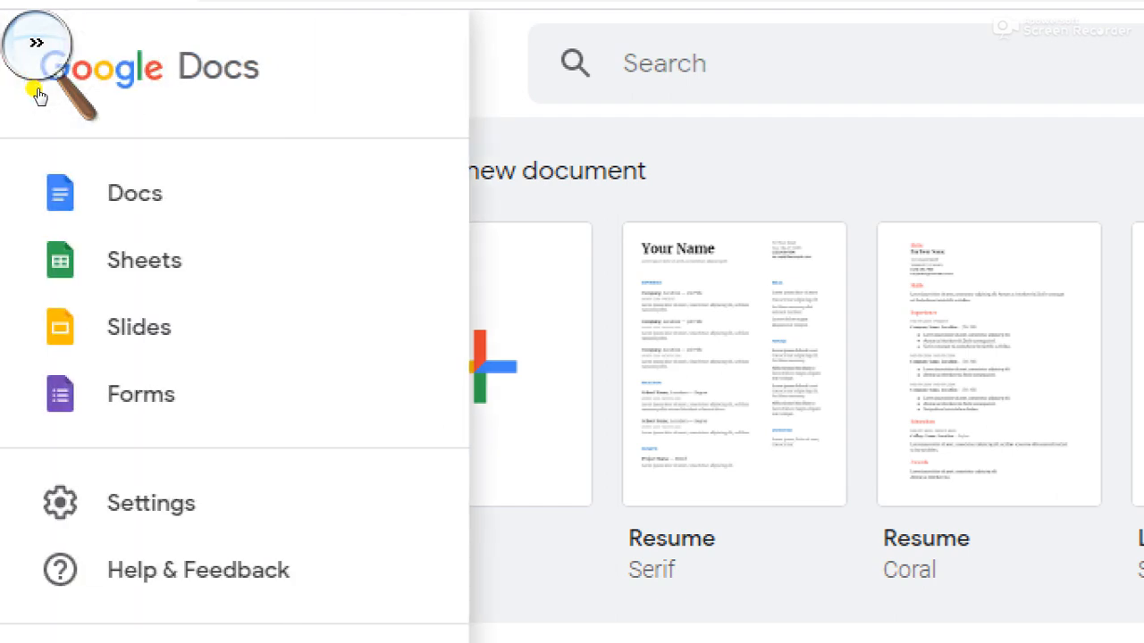
pyautogui.click(59, 254)
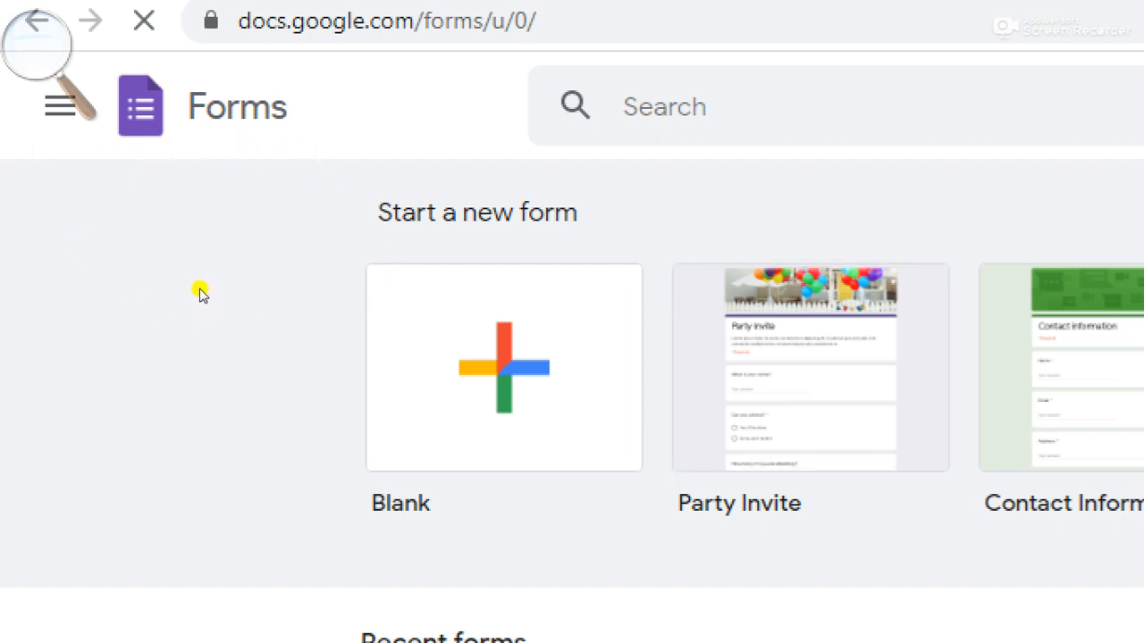
pyautogui.click(252, 209)
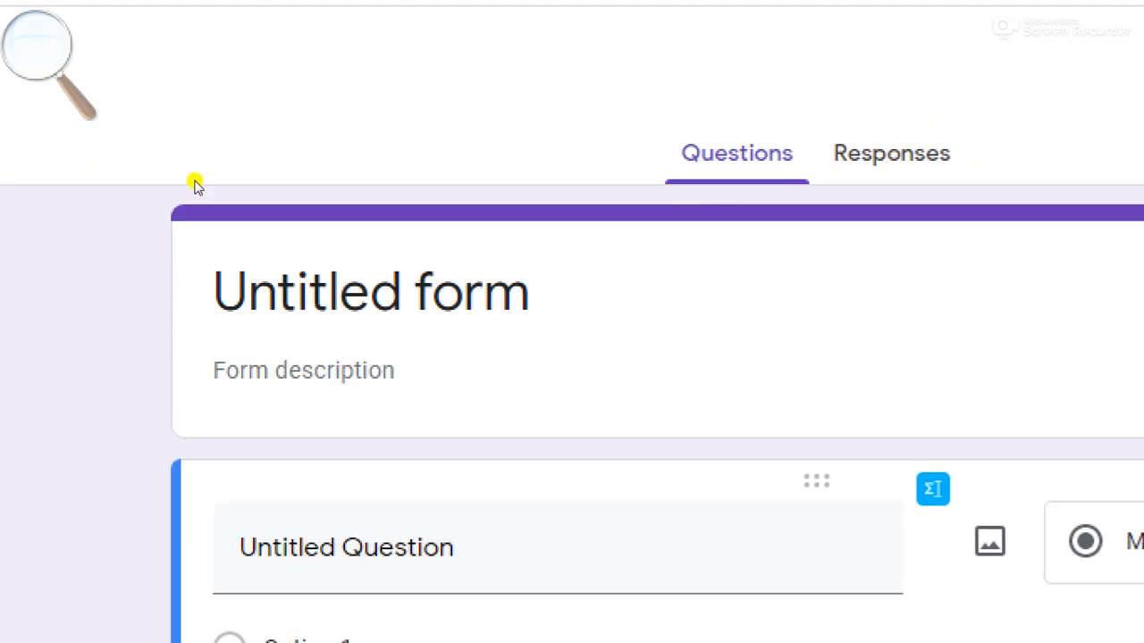
# - Title the form "D.A.V. PUBLIC SCHOOL, PUNDRI (KAITHAL)"
pyautogui.click(324, 197)
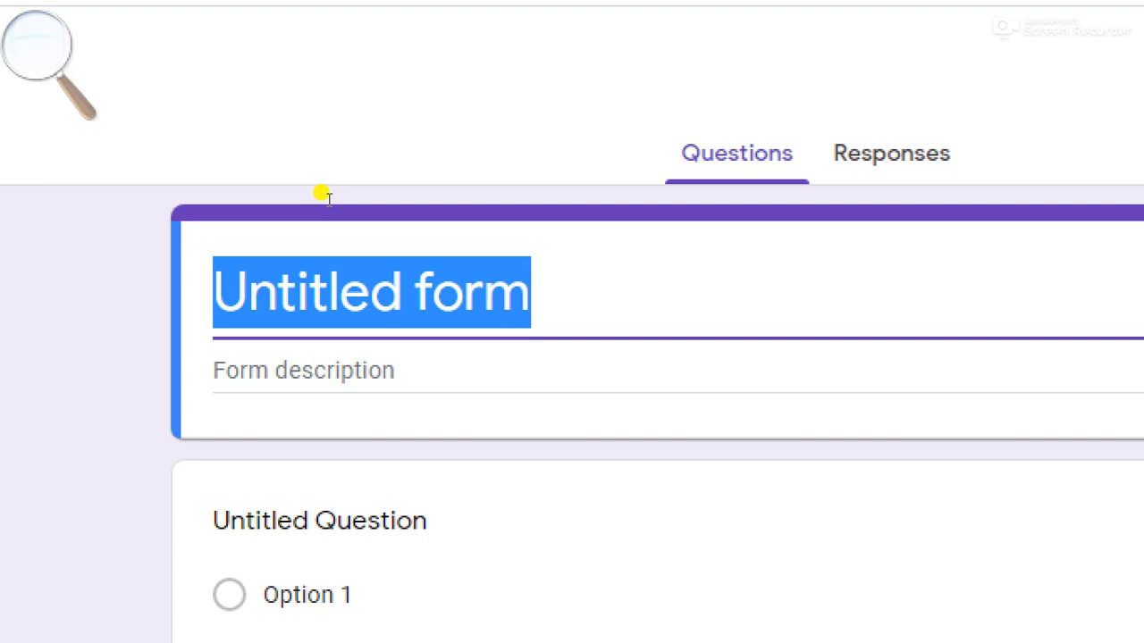
pyautogui.write('D')
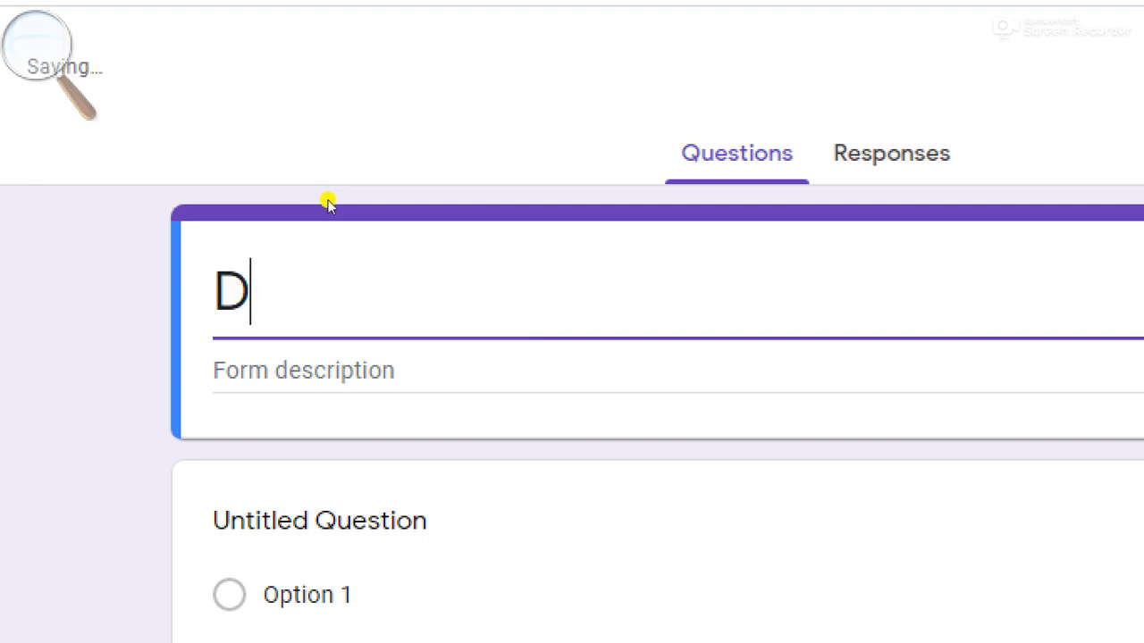
pyautogui.write('.A.V')
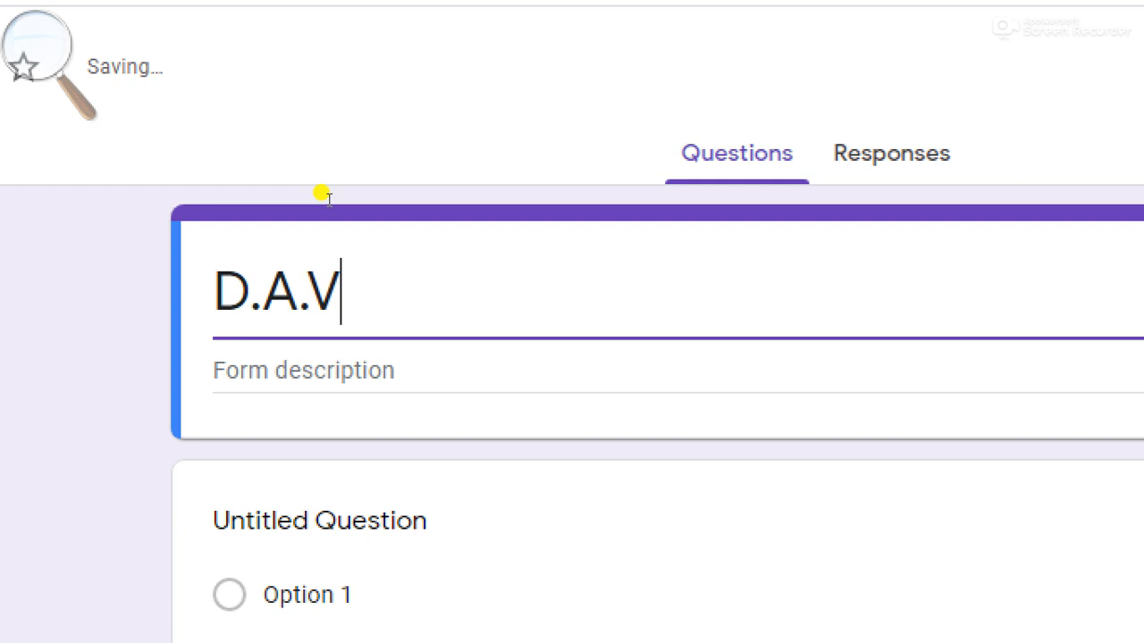
pyautogui.write('. ')
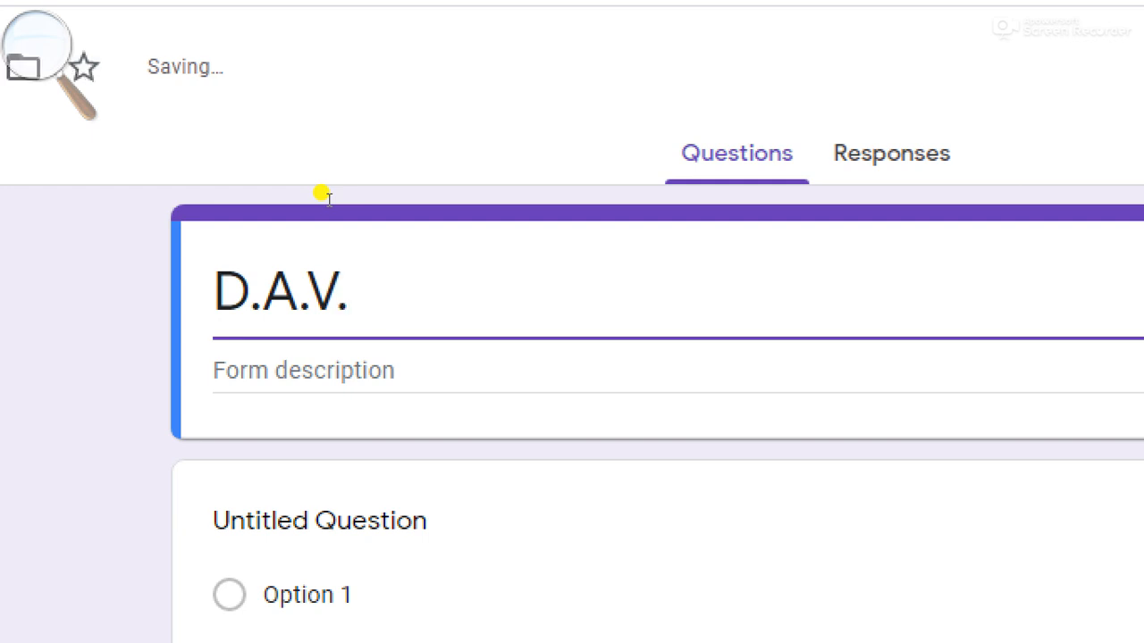
pyautogui.write('PUBL')
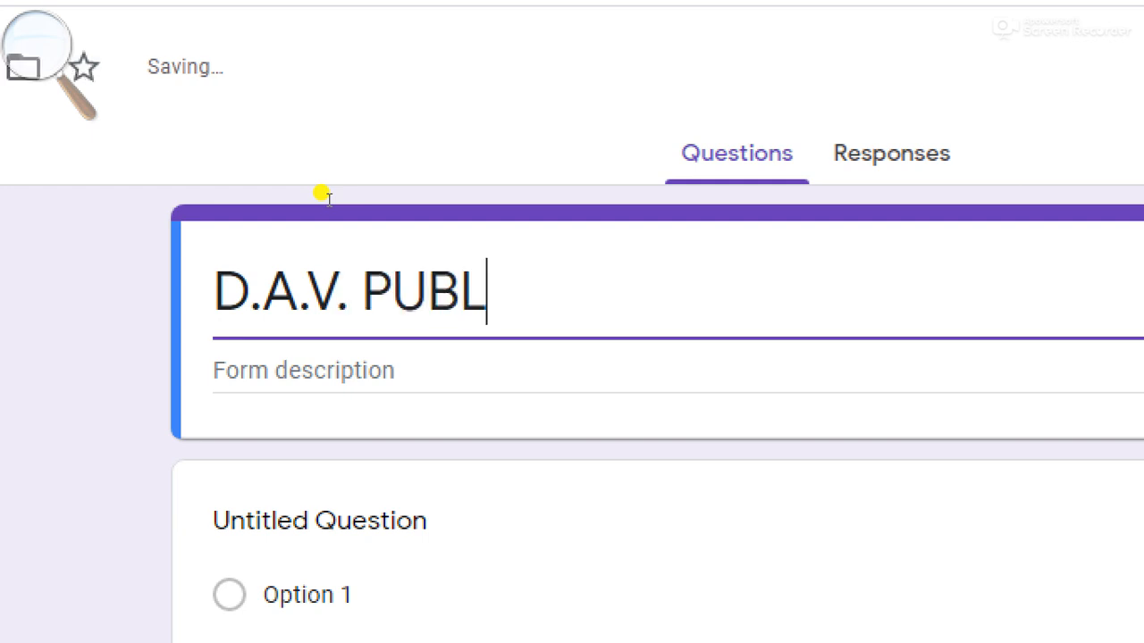
pyautogui.write('IC S')
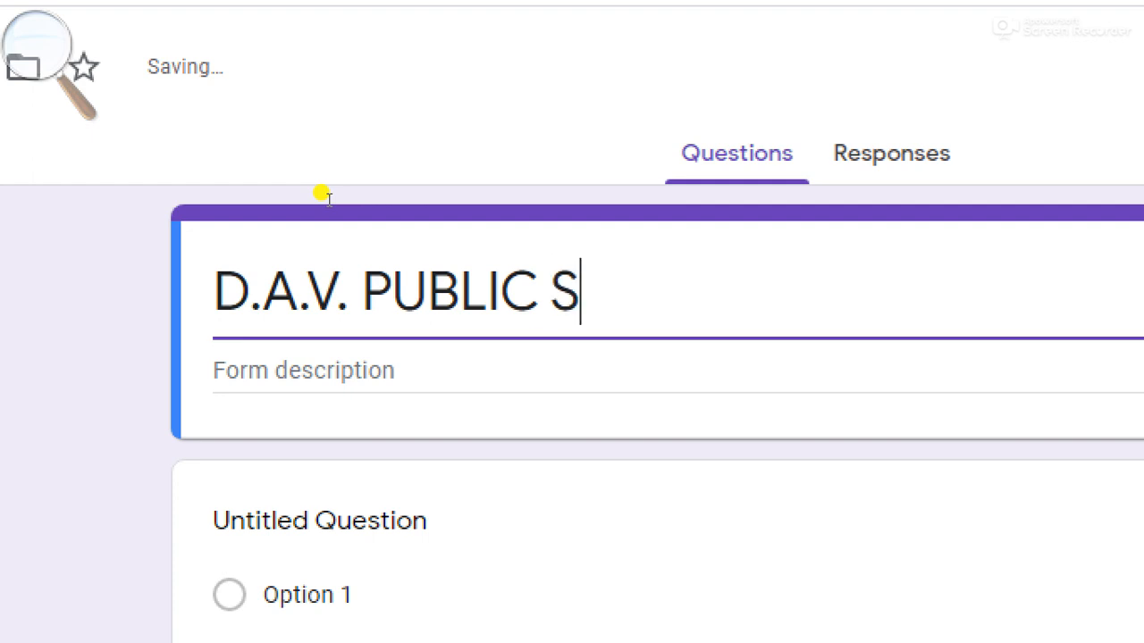
pyautogui.write('CHOOL')
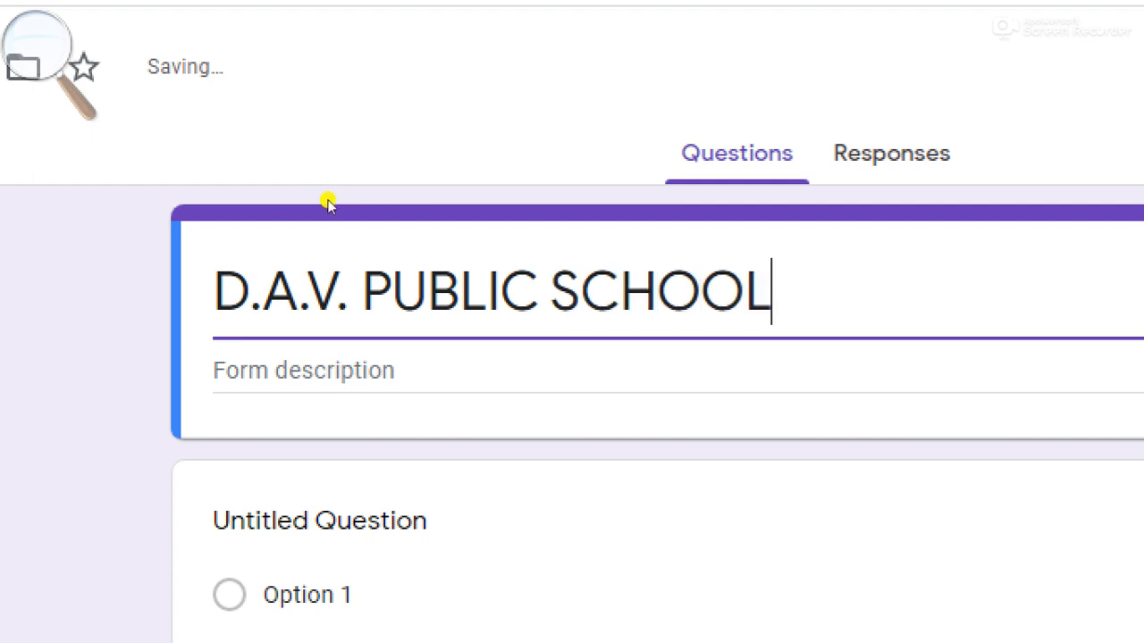
pyautogui.write(', ')
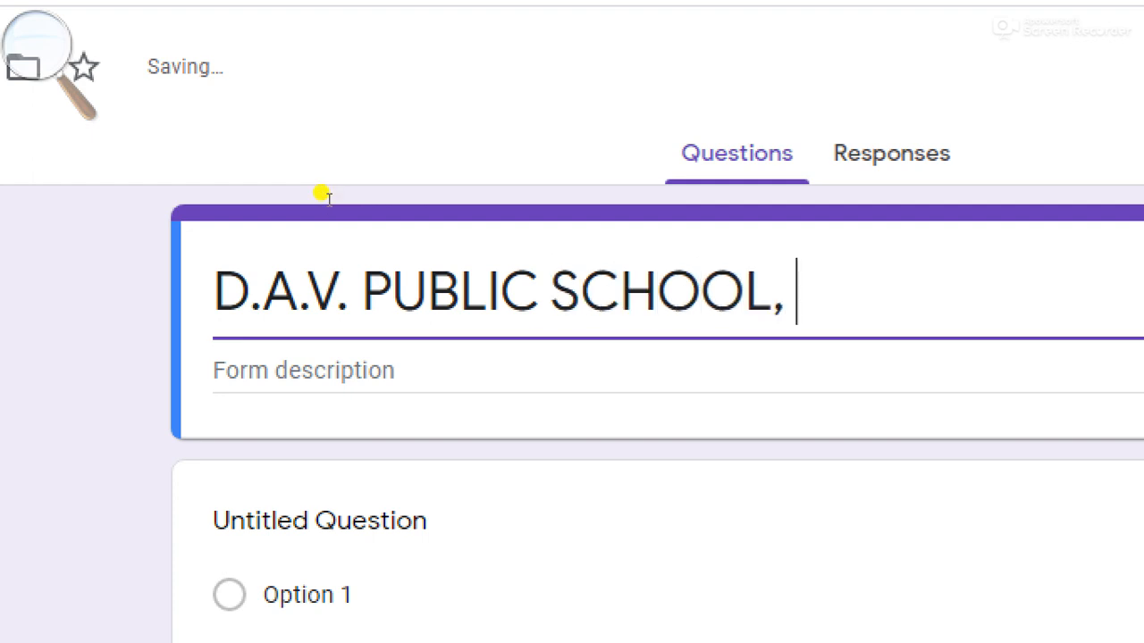
pyautogui.write('PUN')
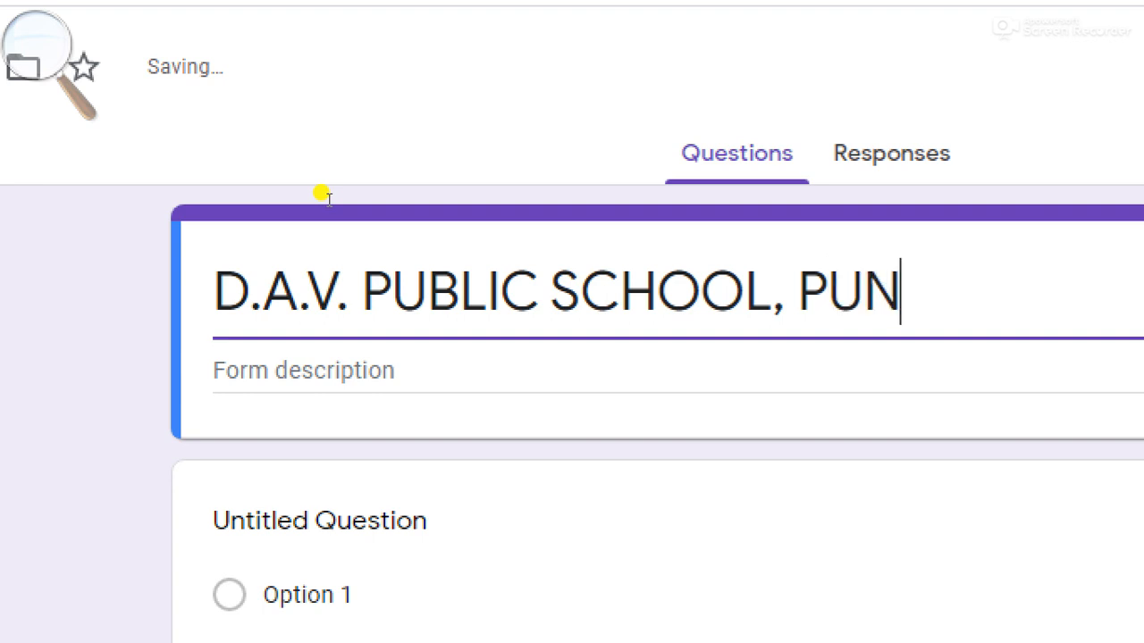
pyautogui.write('DRI (KAITH')
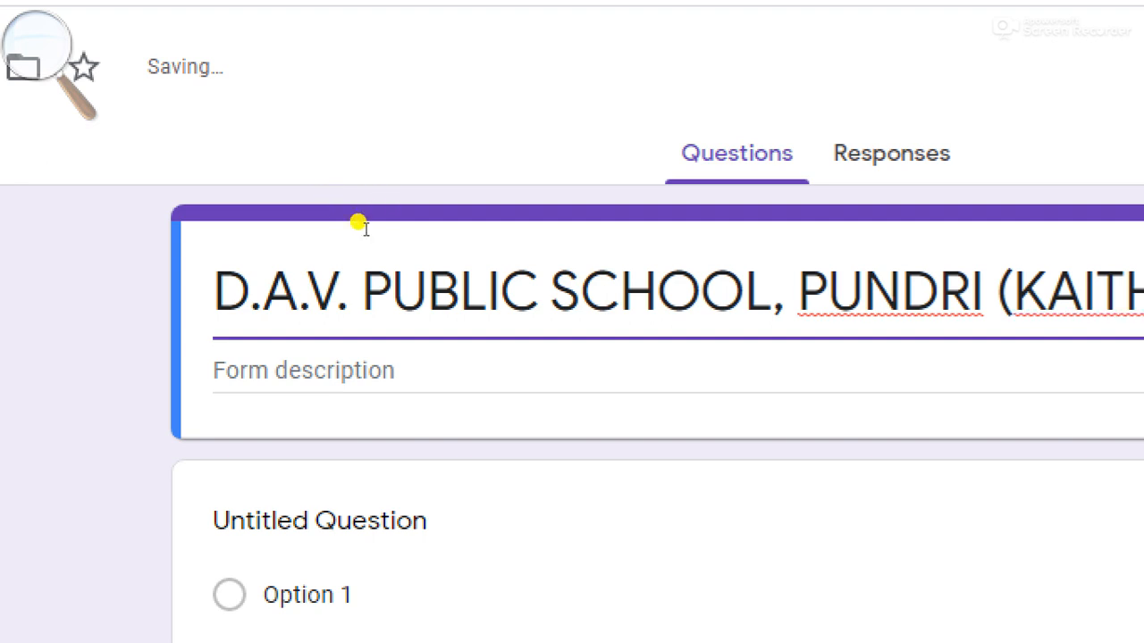
# - Enter "CLASS 7 DS LESSON 1" as the form description
pyautogui.press('Tab')
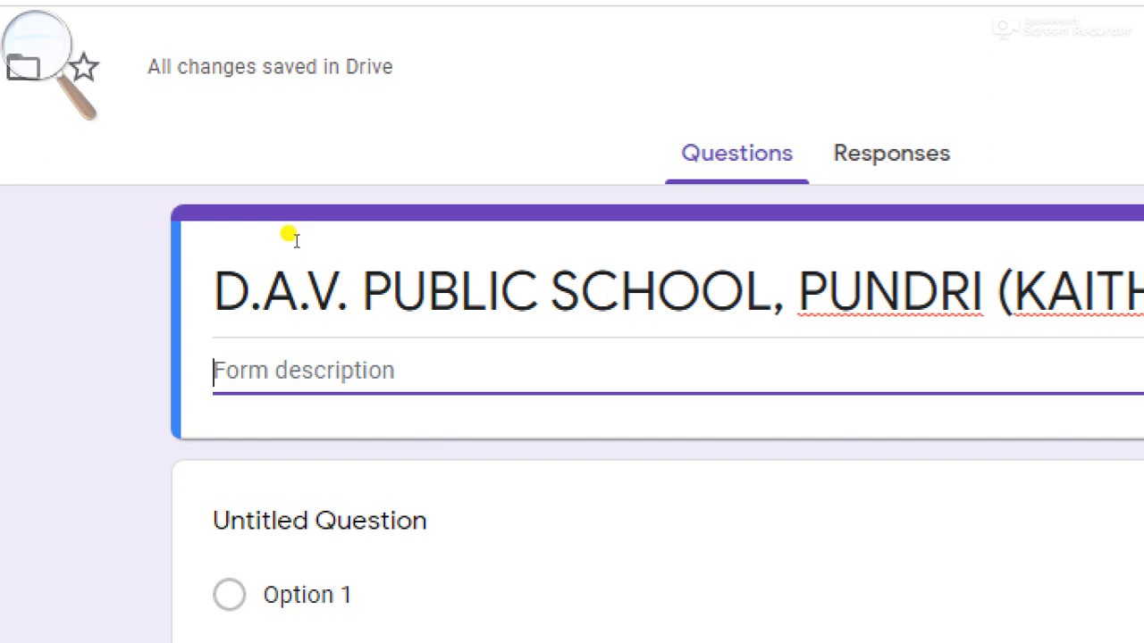
pyautogui.write('CLASS')
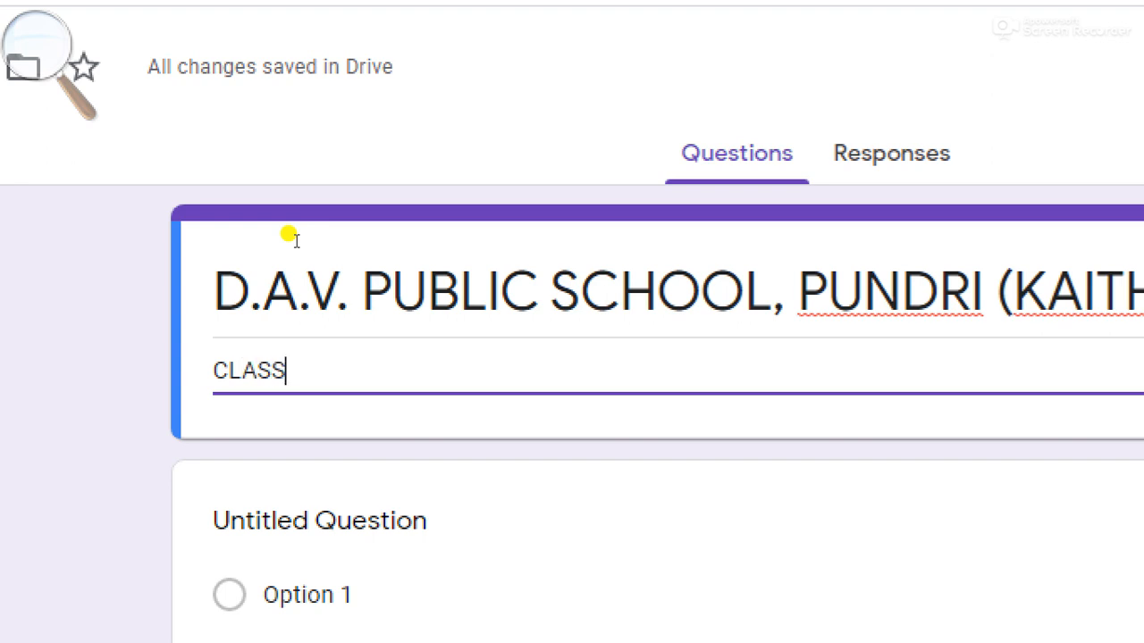
pyautogui.write(' 7')
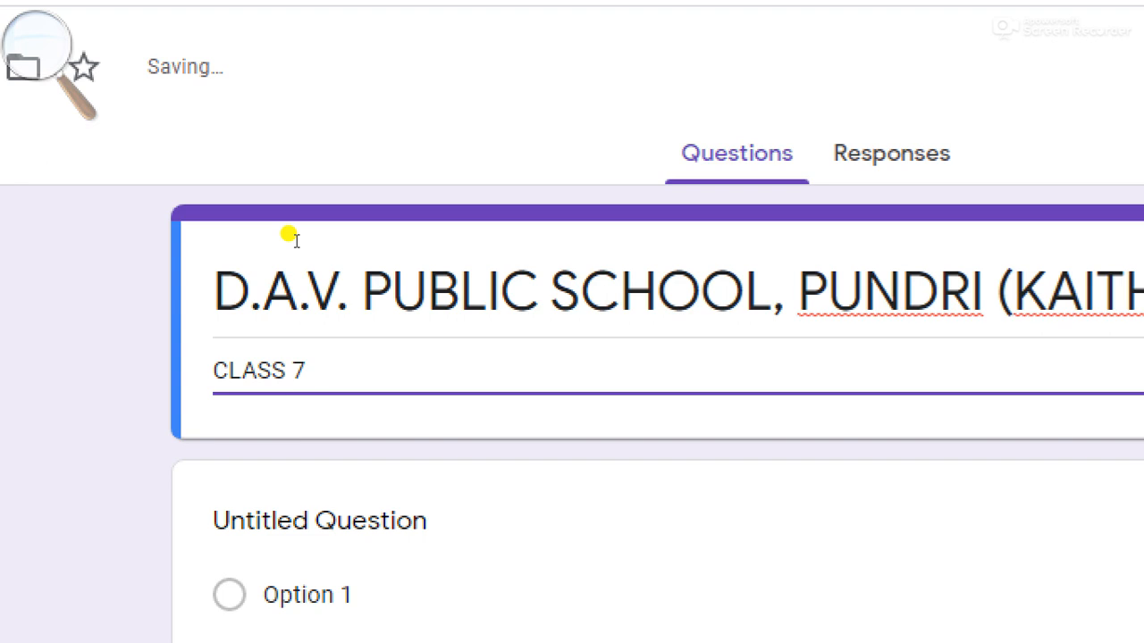
pyautogui.write('  DS  LESSON 1')
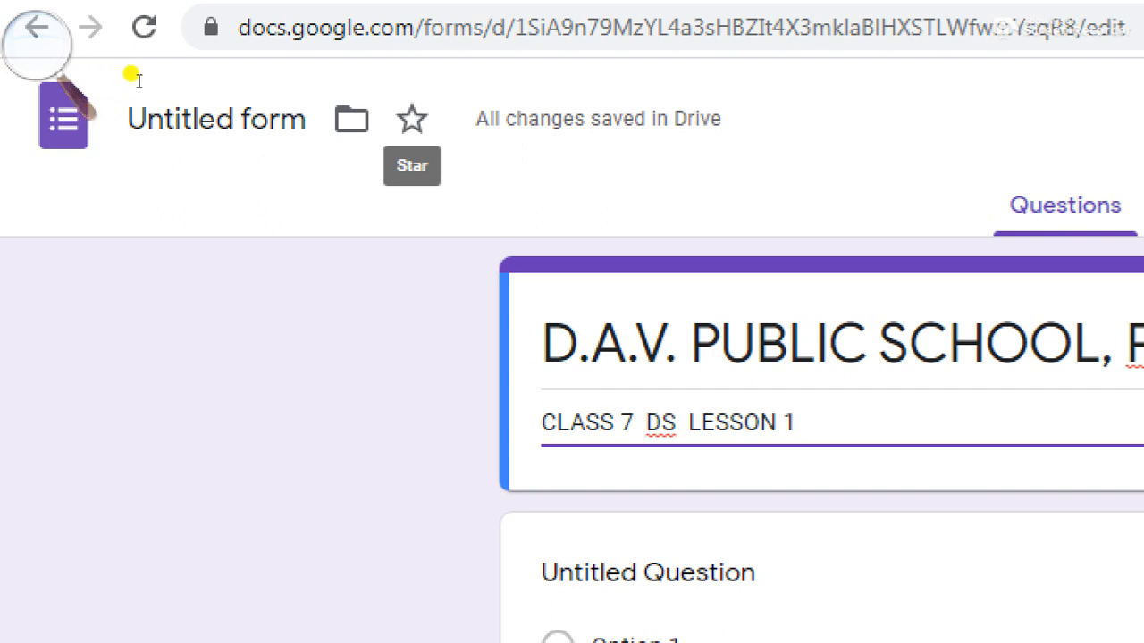
# - Rename the form file as "CLASS 7 DS 2021", replacing the suggested school name
pyautogui.click(113, 90)
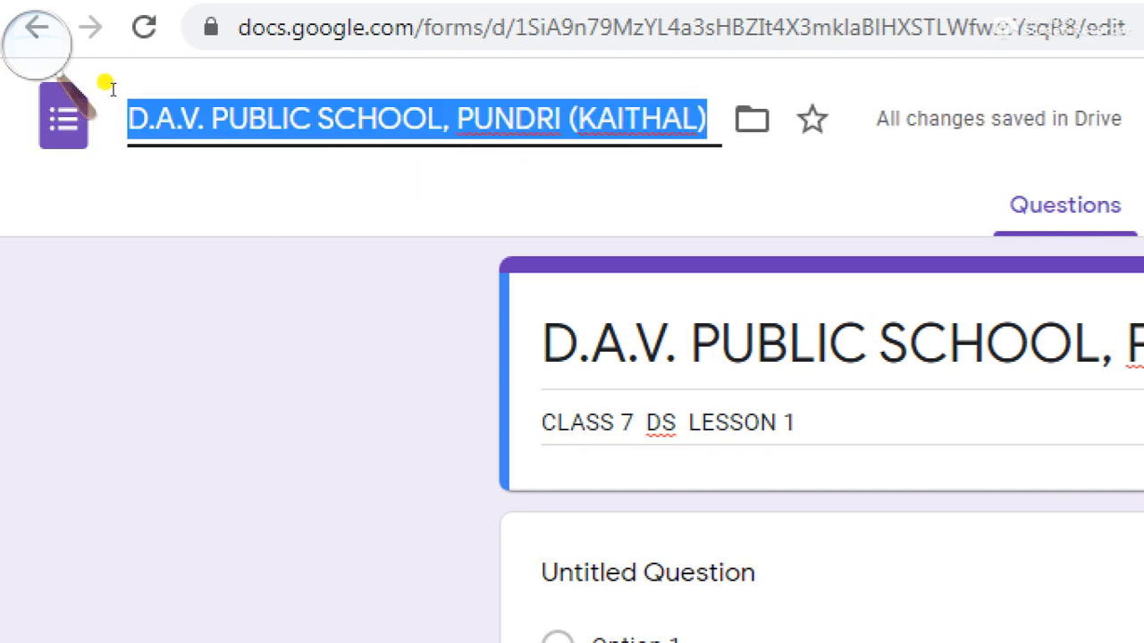
pyautogui.press('BackSpace')
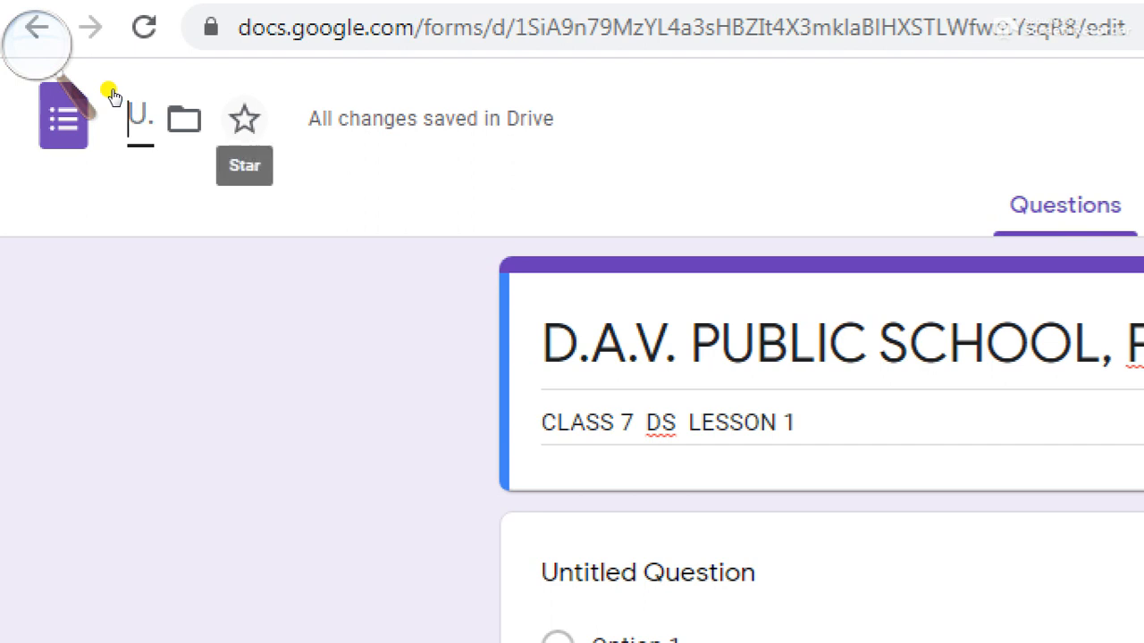
pyautogui.write('CLASS')
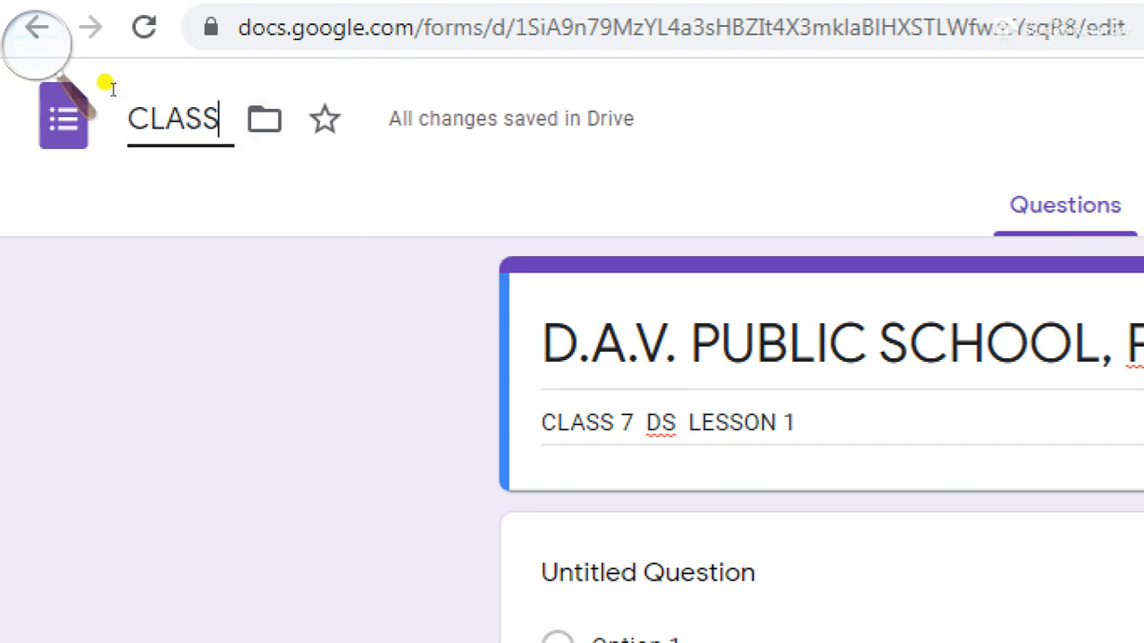
pyautogui.write(' 7')
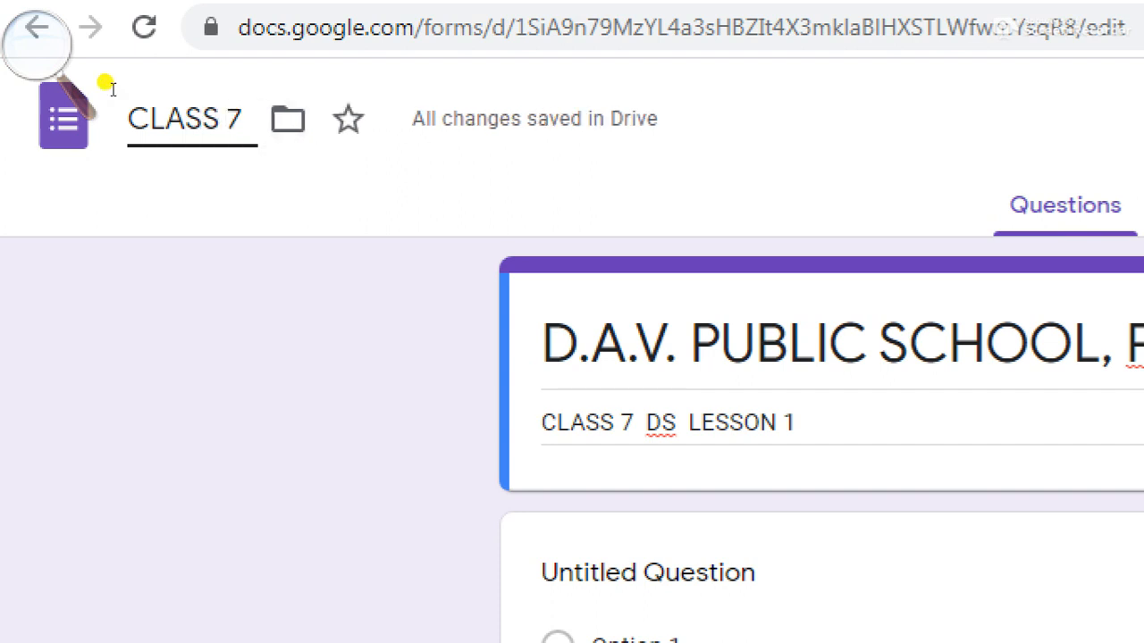
pyautogui.write(' DS')
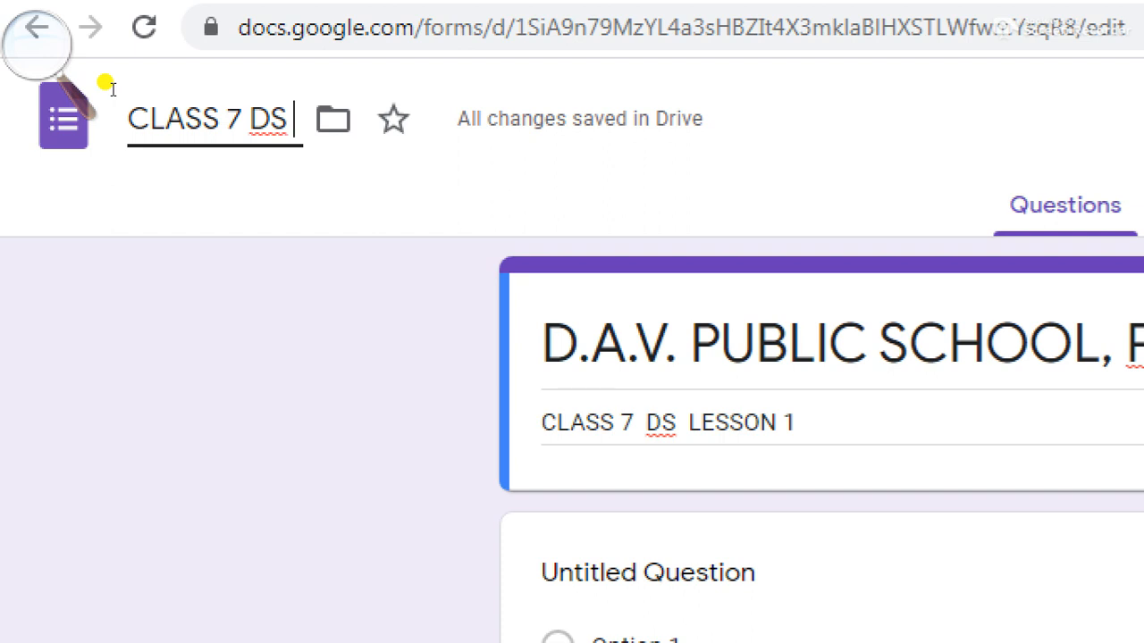
pyautogui.write(' 202')
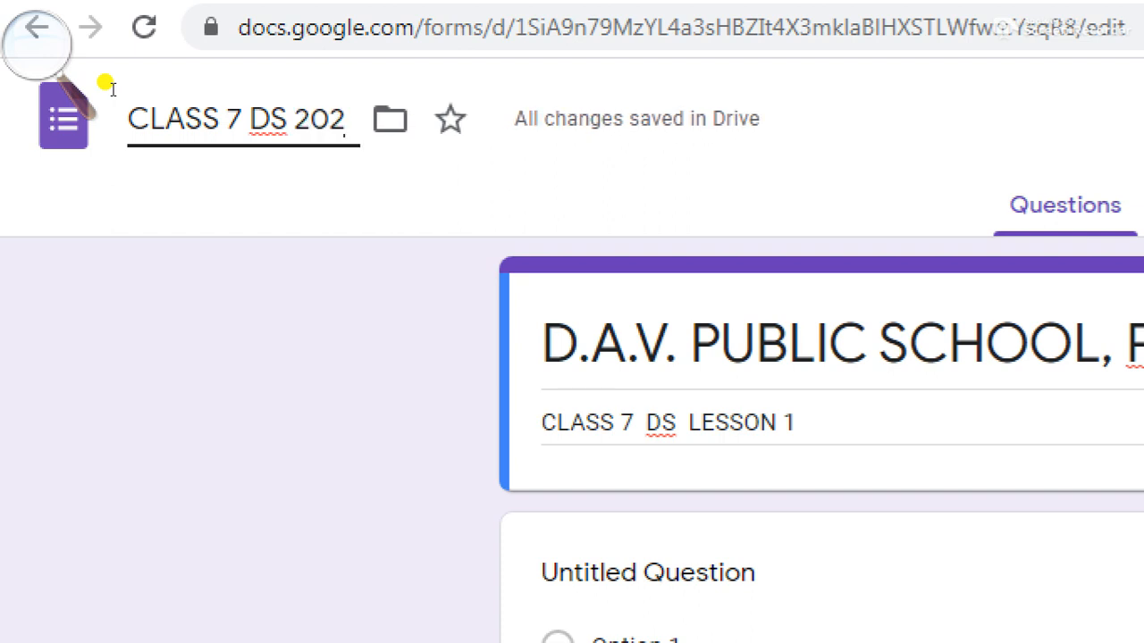
pyautogui.write('1')
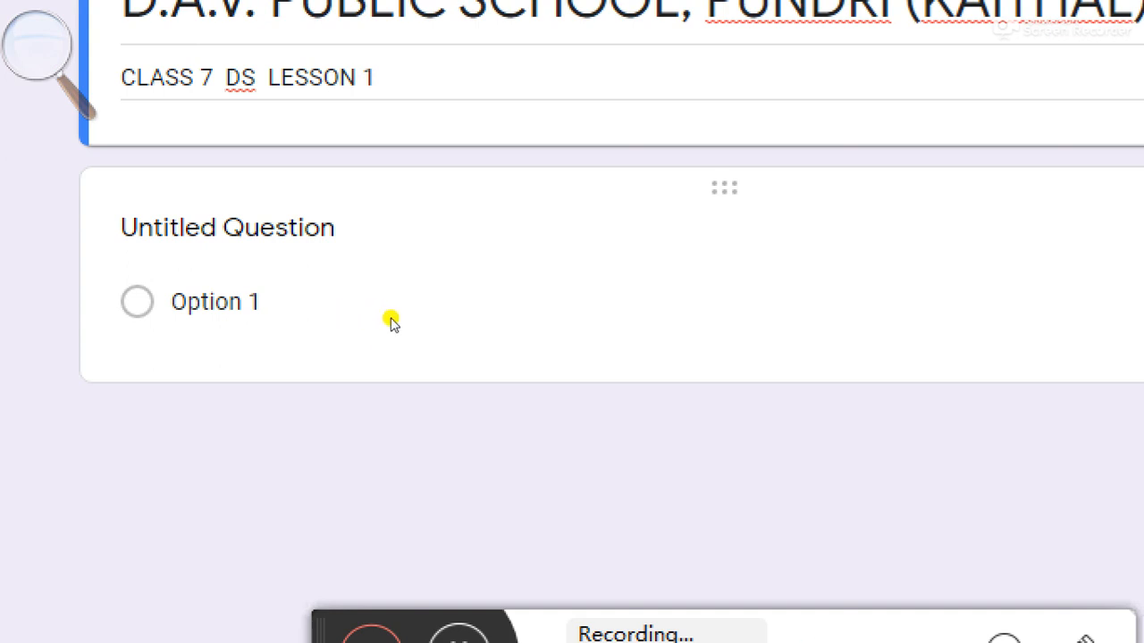
# - Turn the untitled first question into a short-answer question titled "STUDENT'S NAME"
pyautogui.click(372, 315)
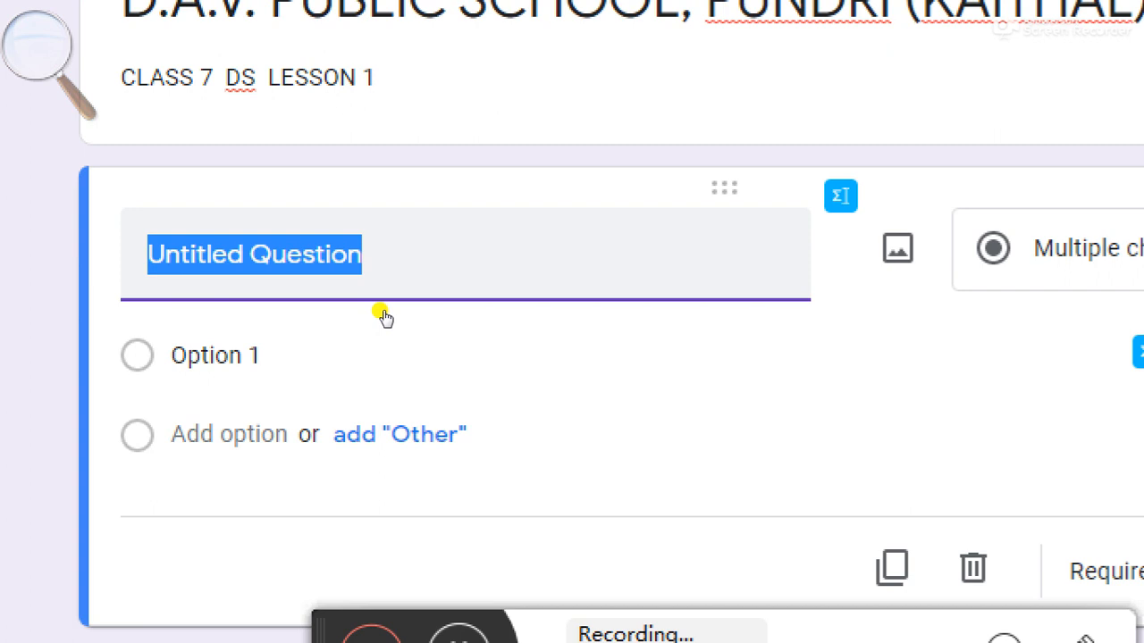
pyautogui.write('ST')
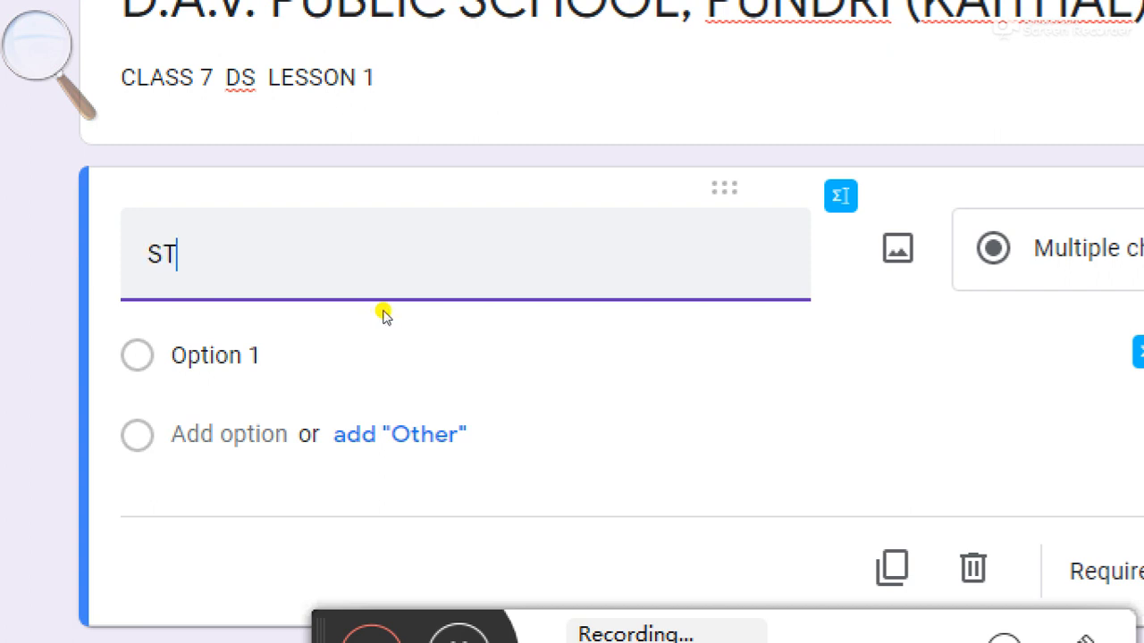
pyautogui.write('UDENT')
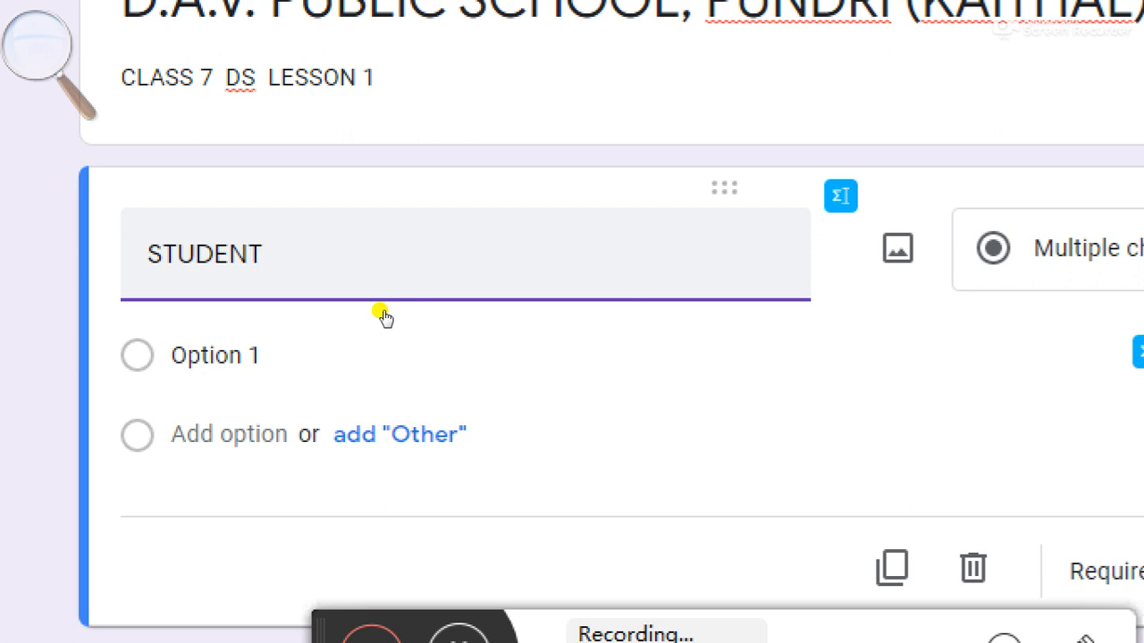
pyautogui.write("'S NAME")
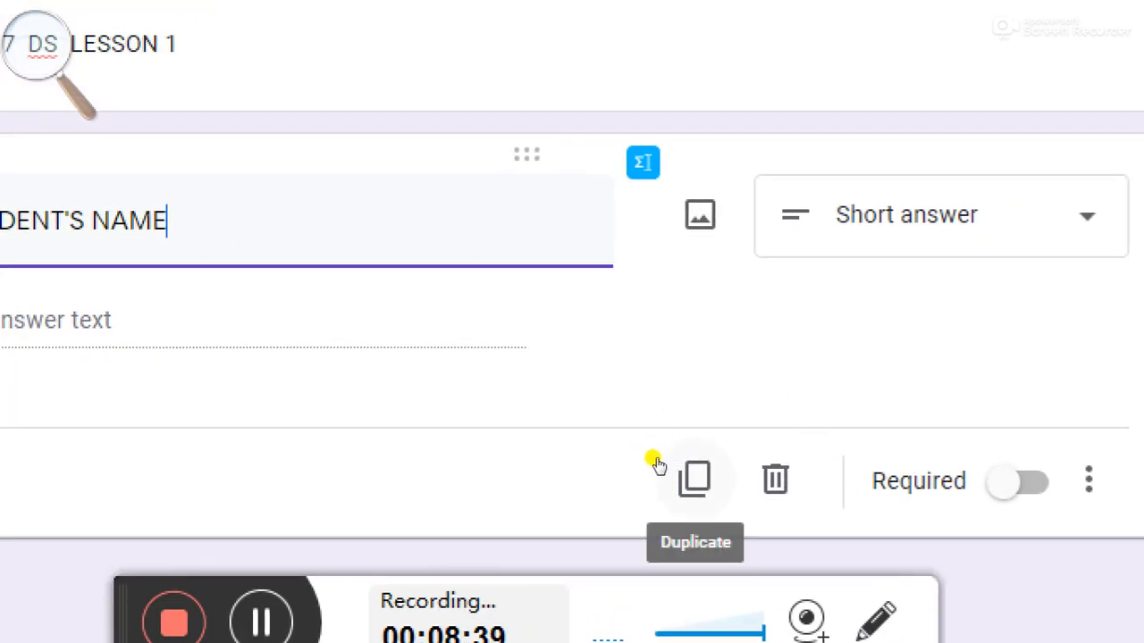
# - Duplicate the STUDENT'S NAME question and retitle the copy "FATHER'S NAME"
pyautogui.click(660, 465)
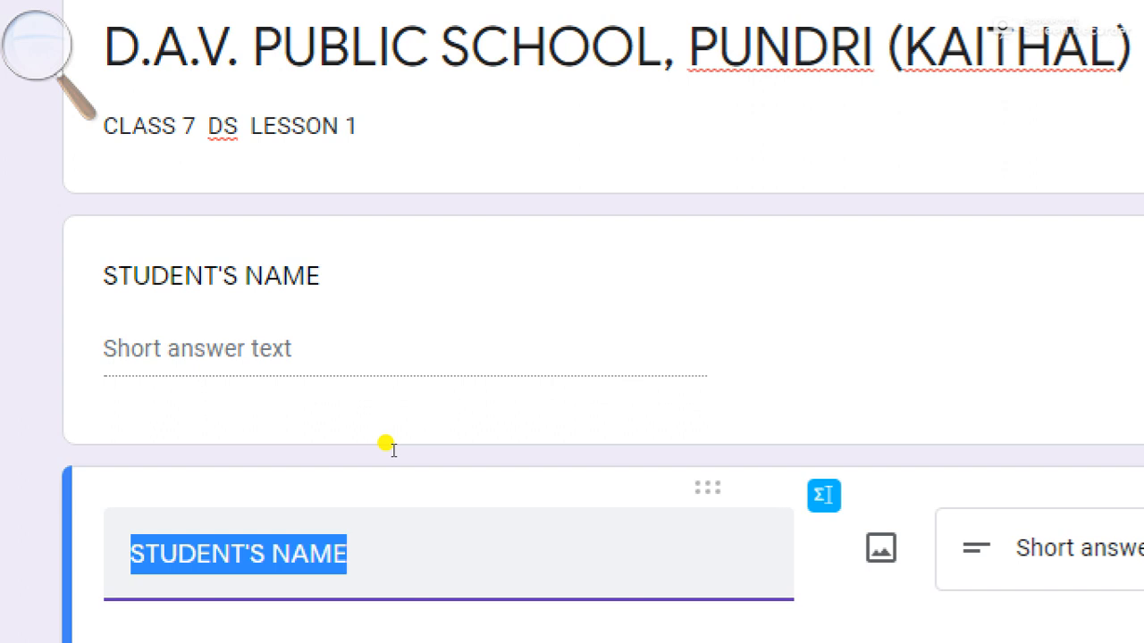
pyautogui.write('FAT')
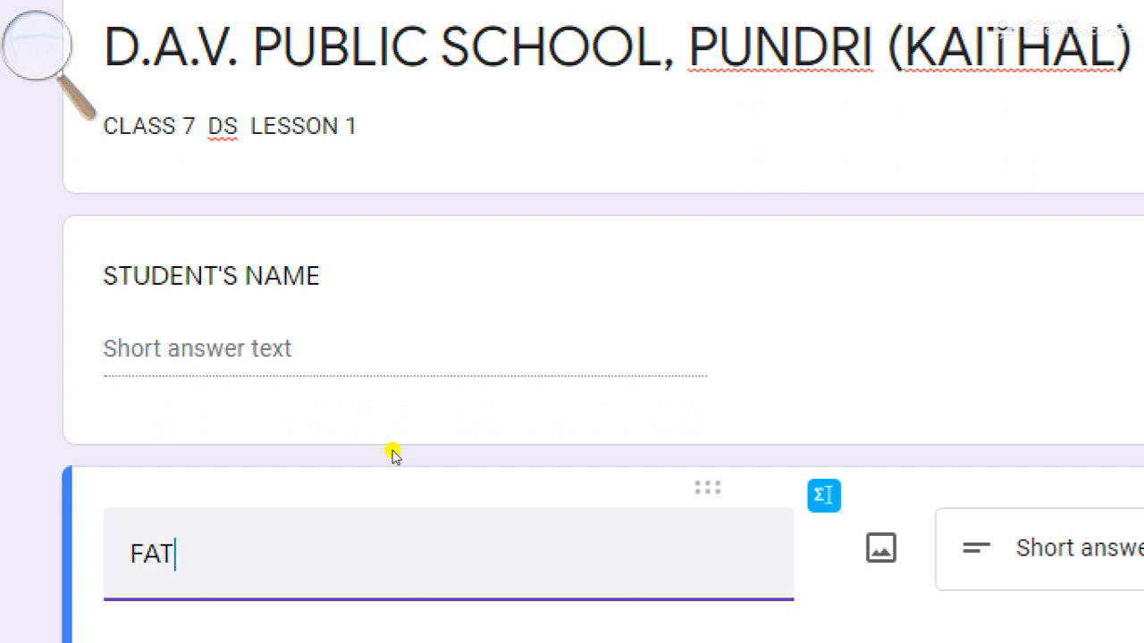
pyautogui.write("HER'S")
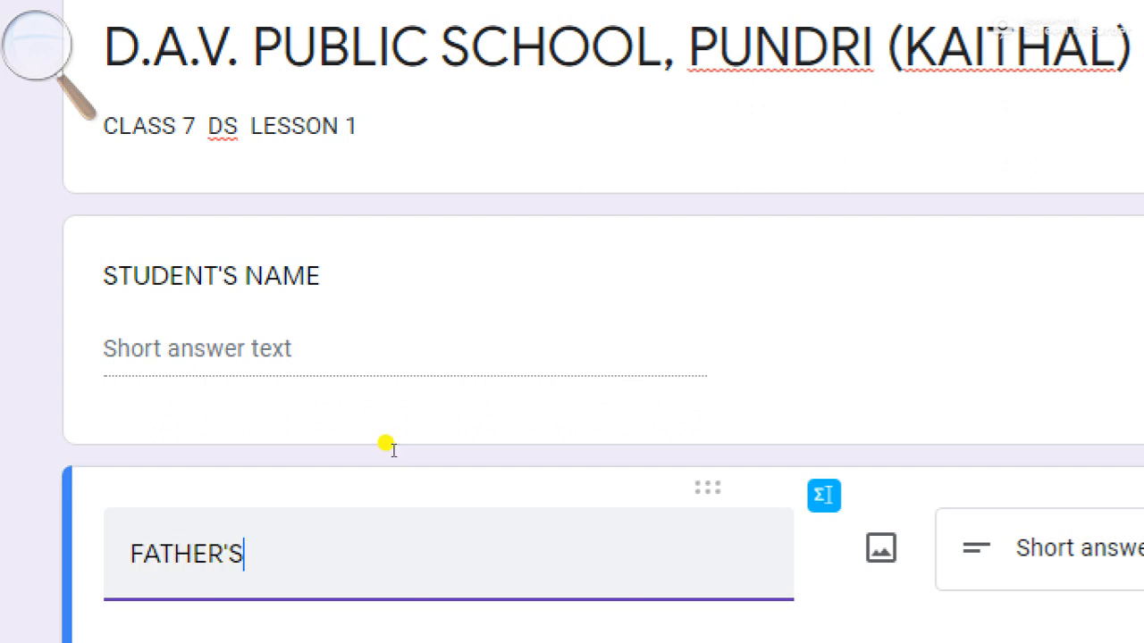
pyautogui.write(' NAME')
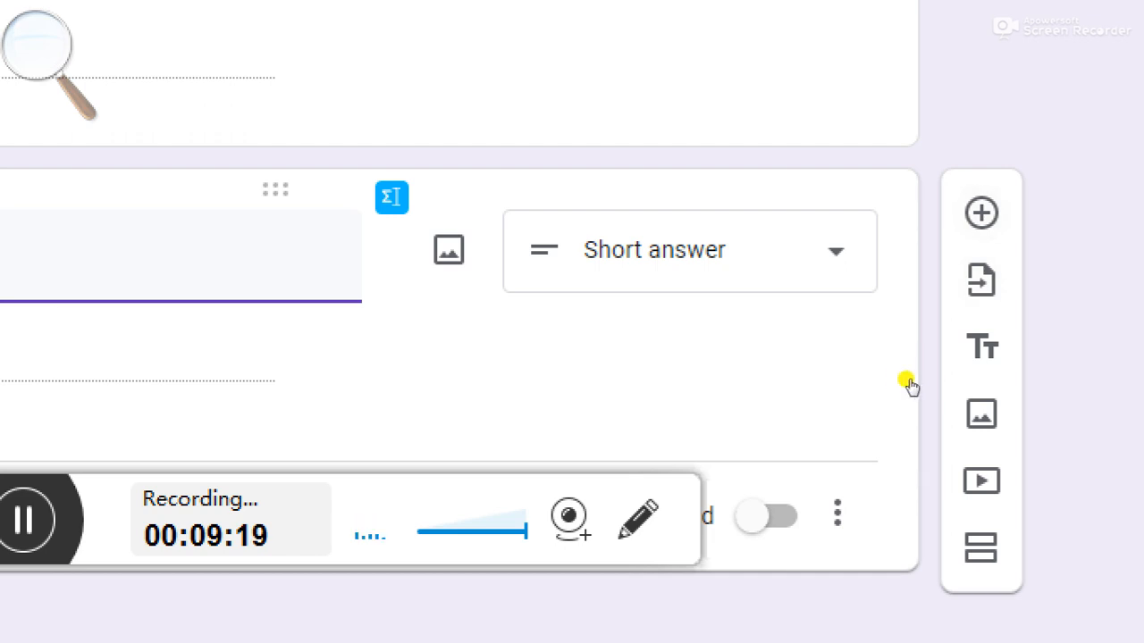
# - Add a short-answer question titled "ROLL NO." below the FATHER'S NAME question
pyautogui.click(920, 379)
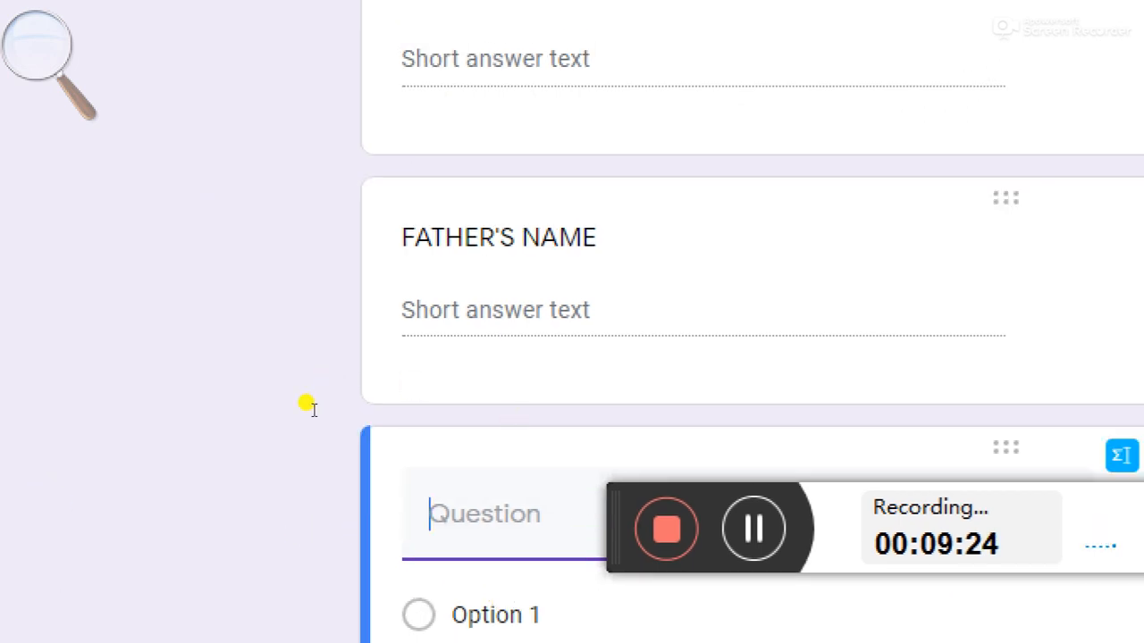
pyautogui.scroll(-2, 309, 549)
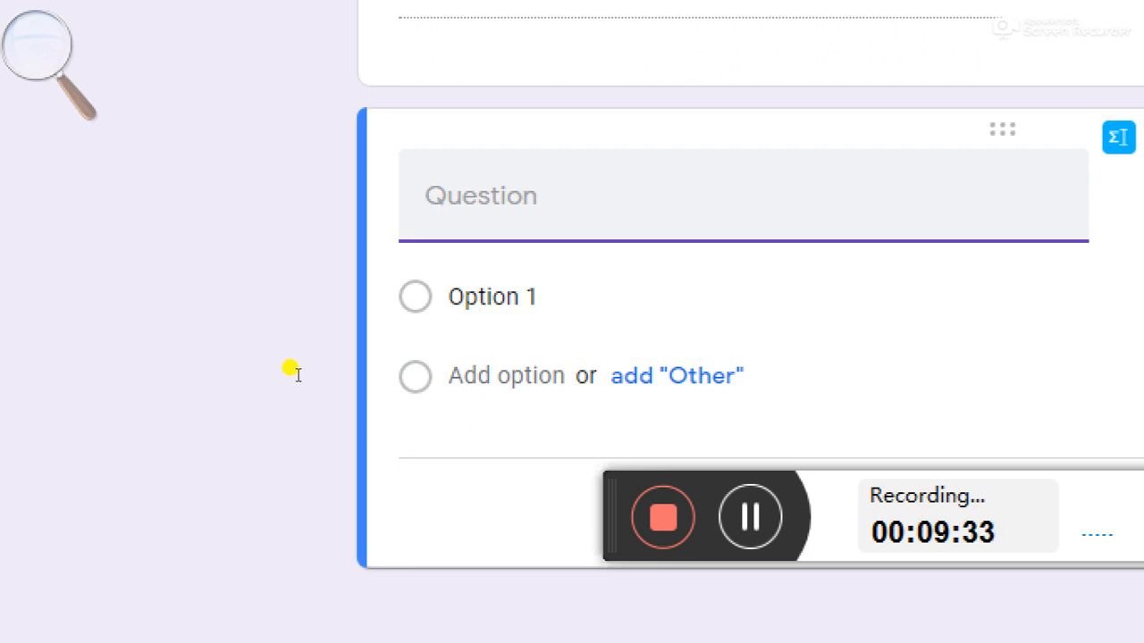
pyautogui.write('R')
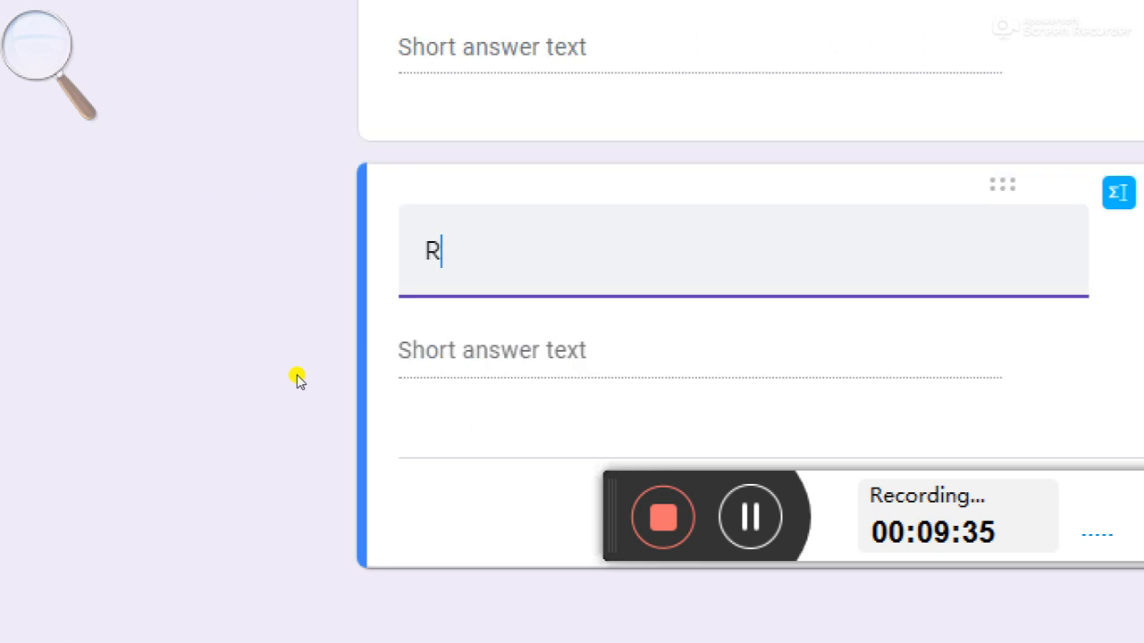
pyautogui.write('OLL')
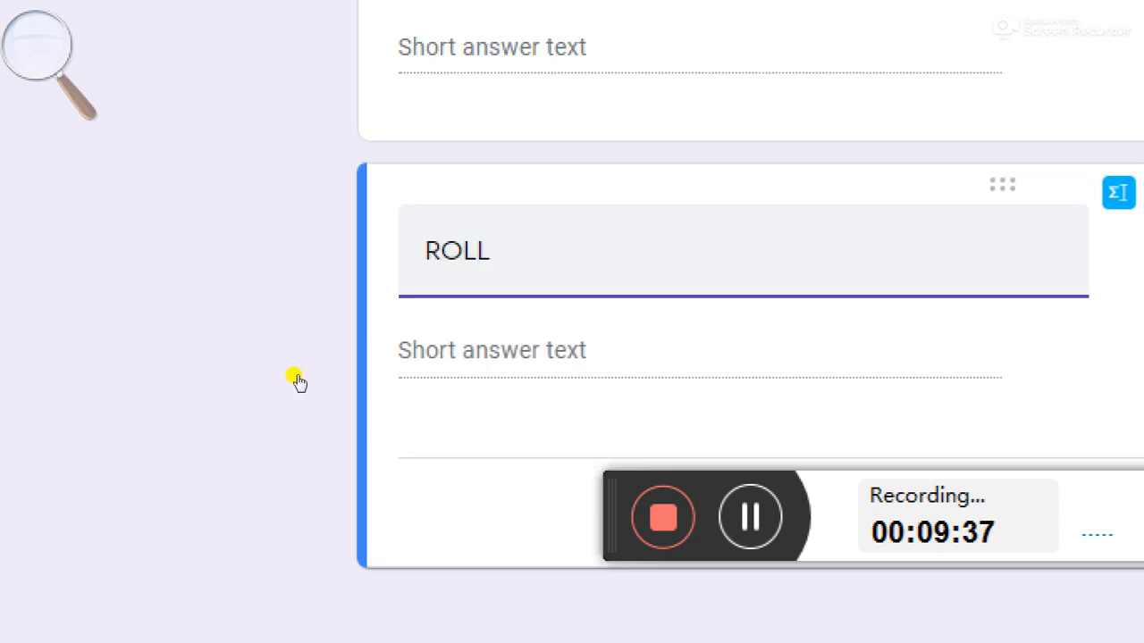
pyautogui.write(' NO.')
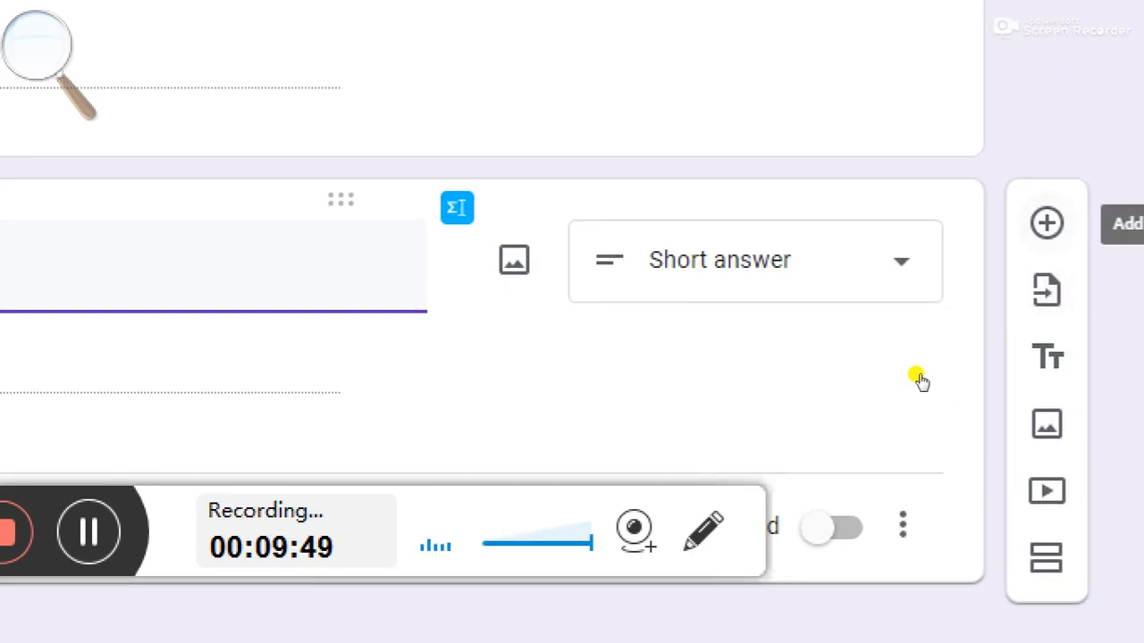
# - Add a multiple-choice question titled "SECTION" below the ROLL NO. question, with the options A, B, C, D and E
pyautogui.click(919, 376)
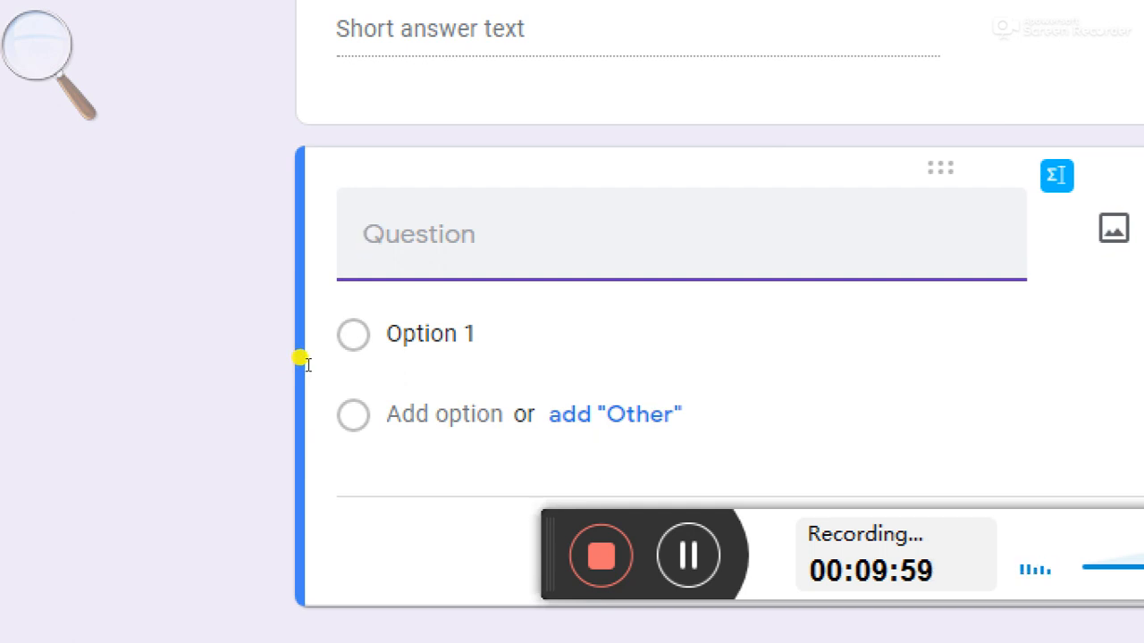
pyautogui.write('SECTION')
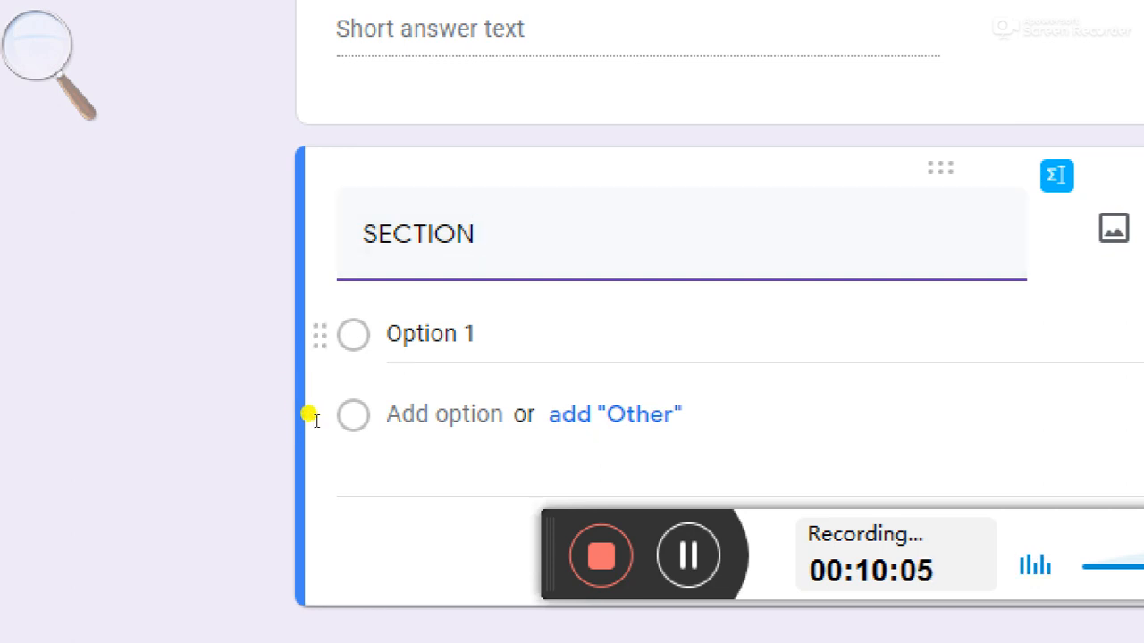
pyautogui.press('Tab')
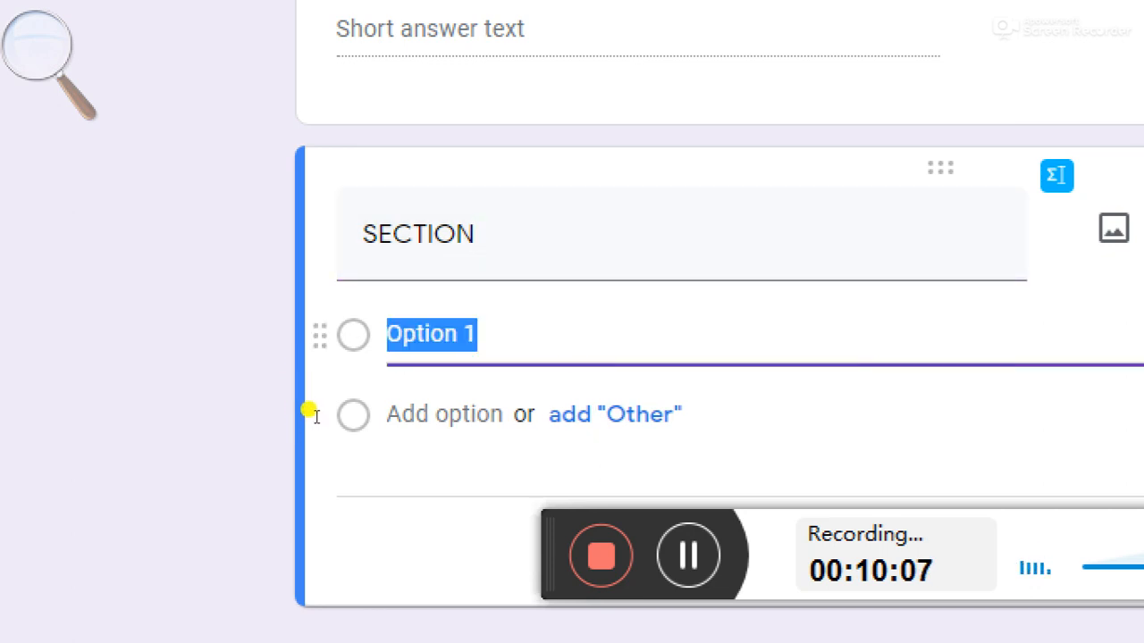
pyautogui.write('A')
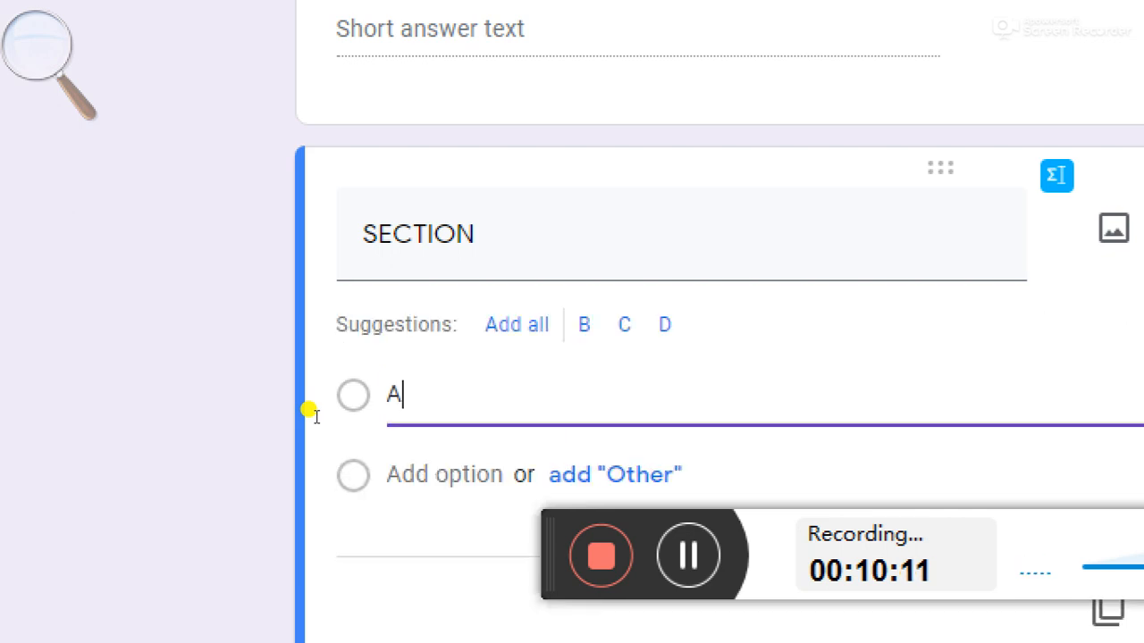
pyautogui.press('Return')
pyautogui.write('B')
pyautogui.press('Return')
pyautogui.write('C')
pyautogui.press('Return')
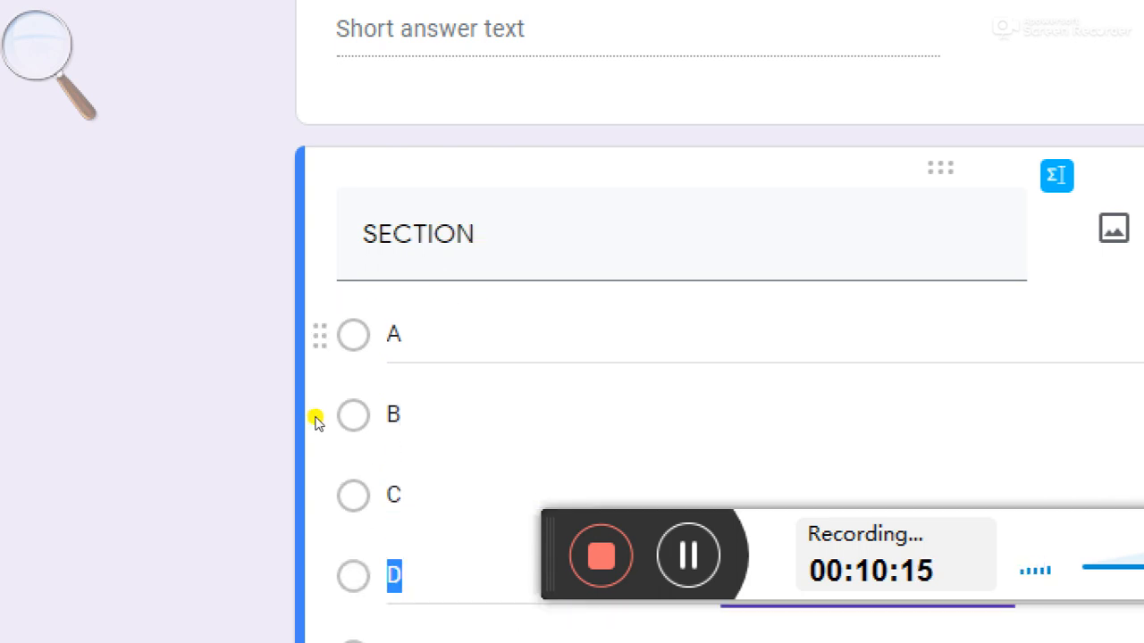
pyautogui.write('D')
pyautogui.press('Return')
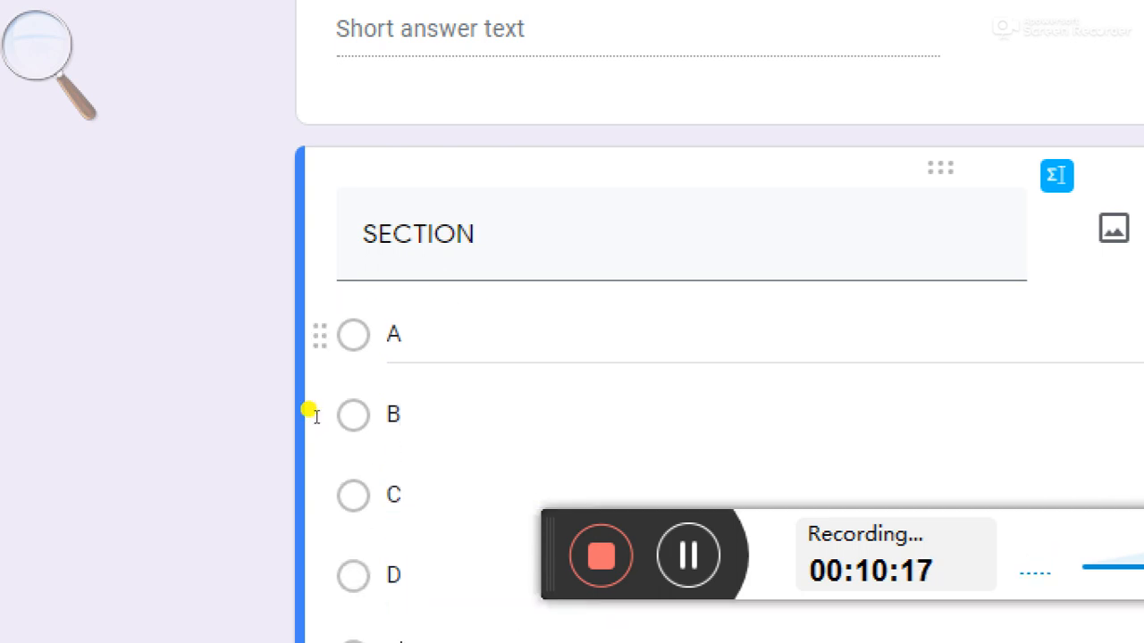
pyautogui.write('E')
pyautogui.press('Return')
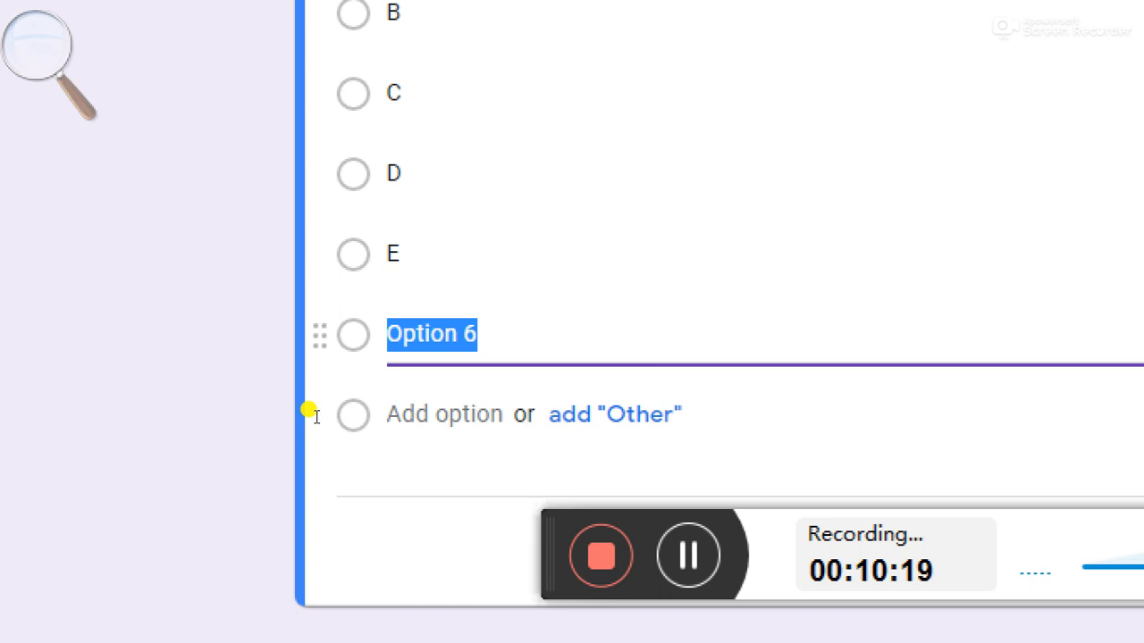
# - Add a short-answer question titled "MOBILE NO." below the SECTION question
pyautogui.scroll(5, 355, 383)
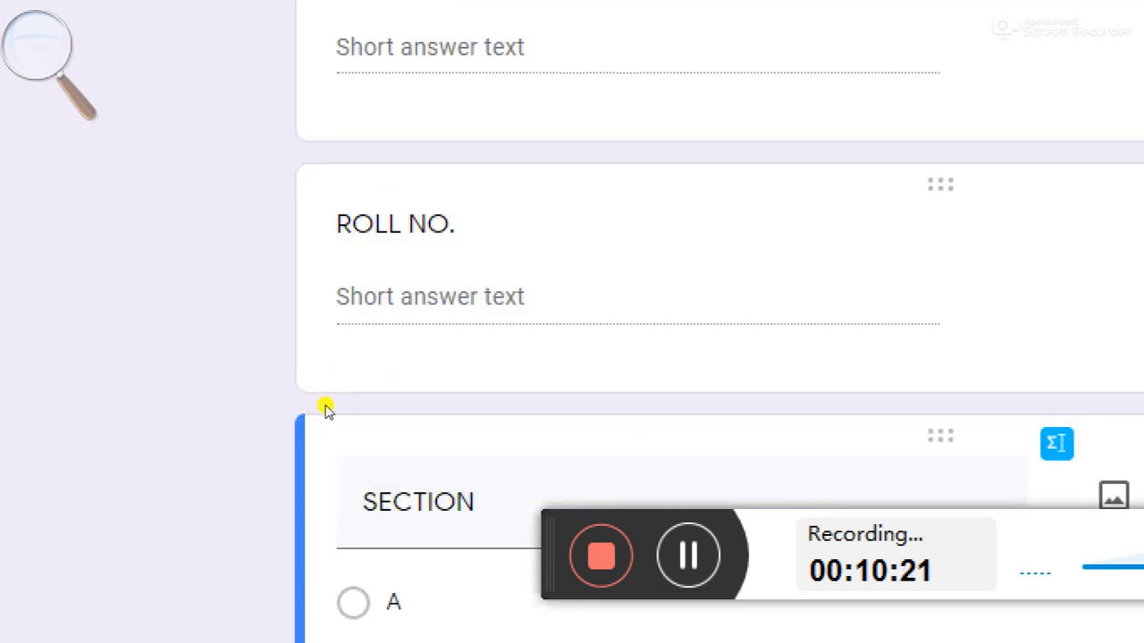
pyautogui.scroll(-3, 442, 547)
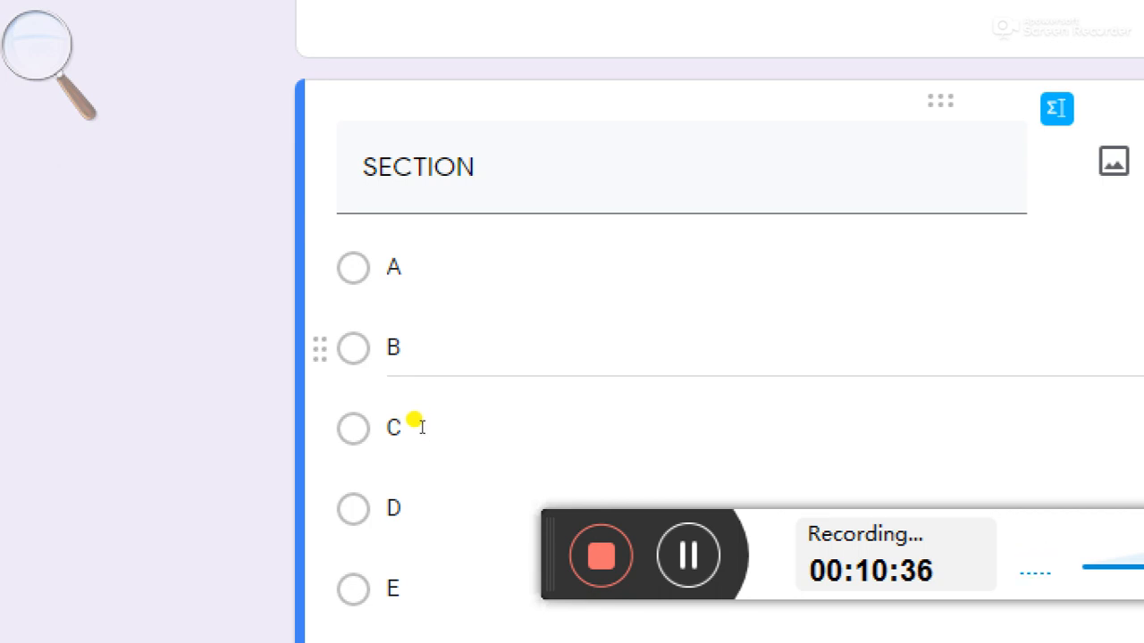
pyautogui.scroll(-2, 422, 423)
pyautogui.click(414, 422)
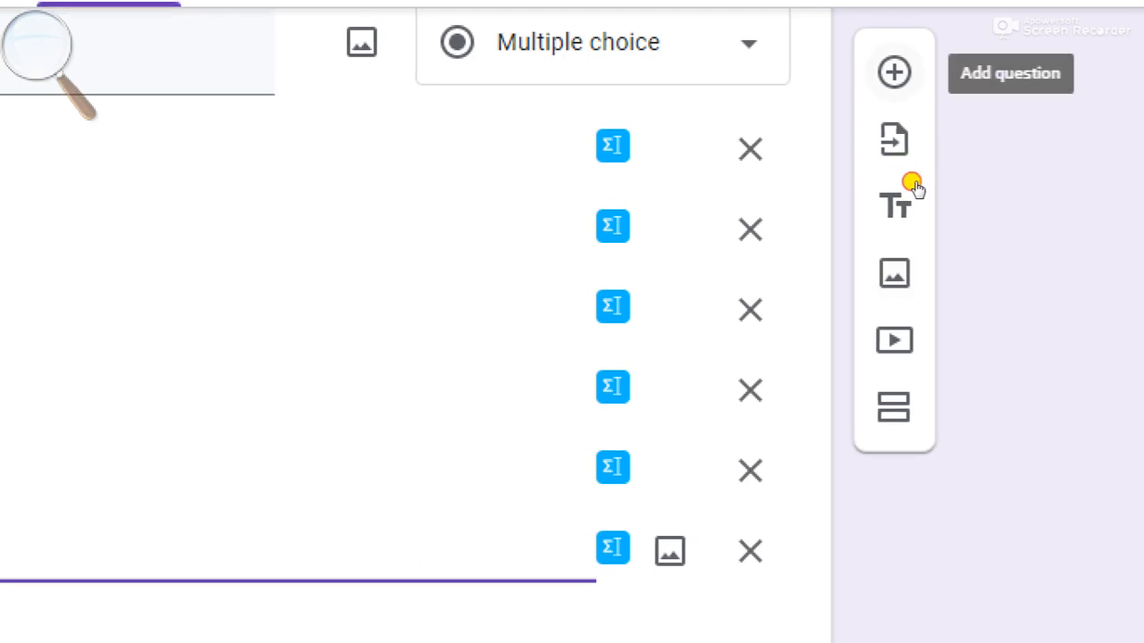
pyautogui.click(913, 185)
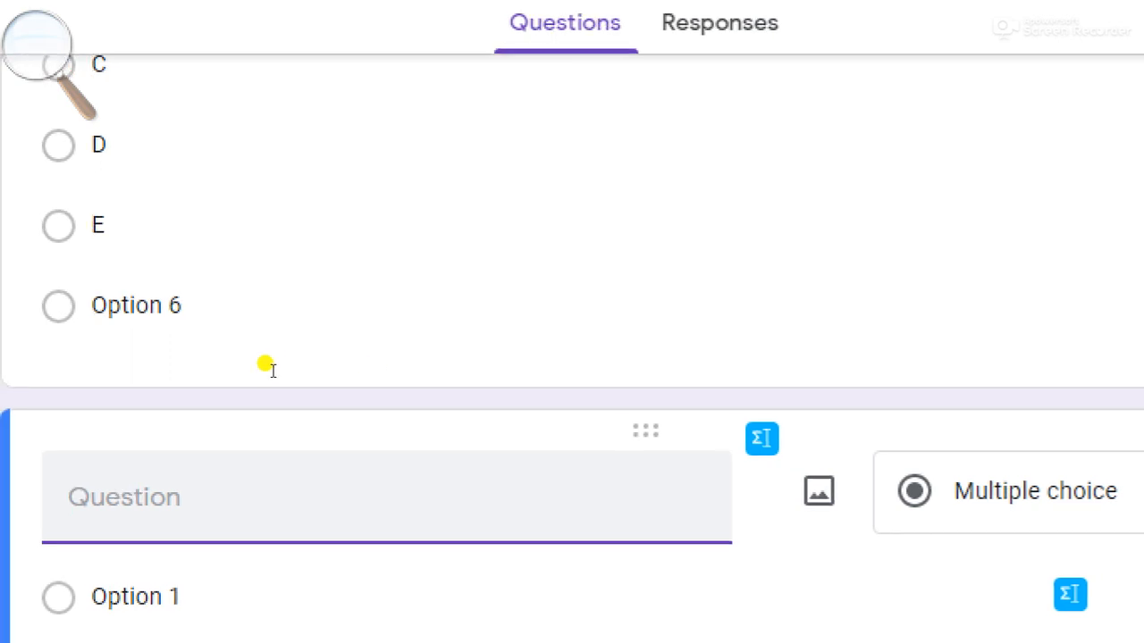
pyautogui.write('MOBIL')
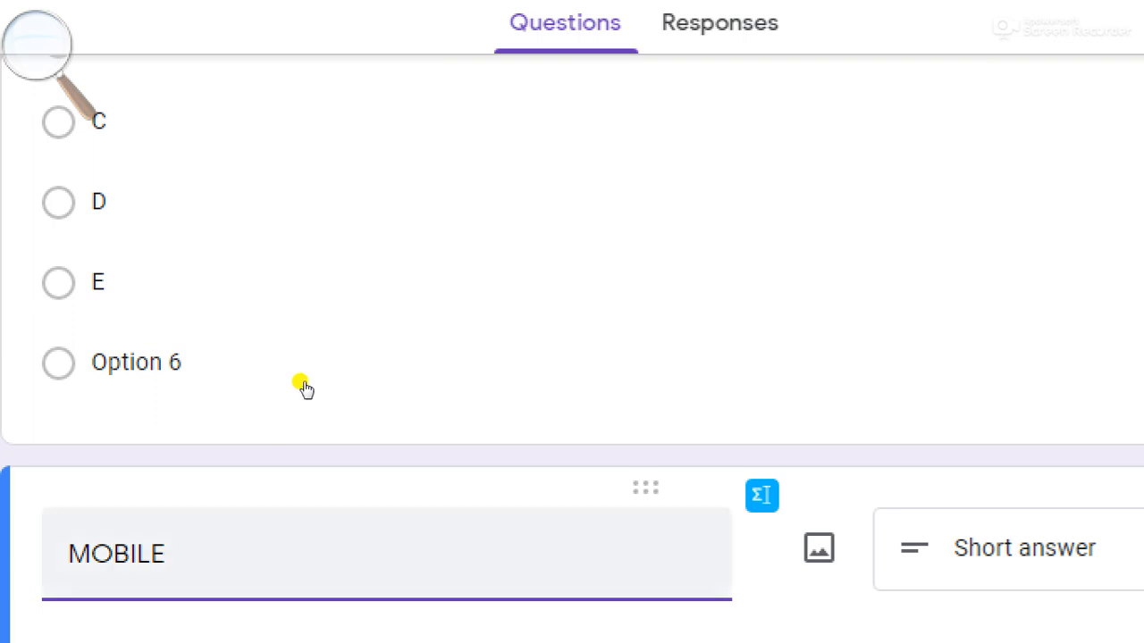
pyautogui.write('E')
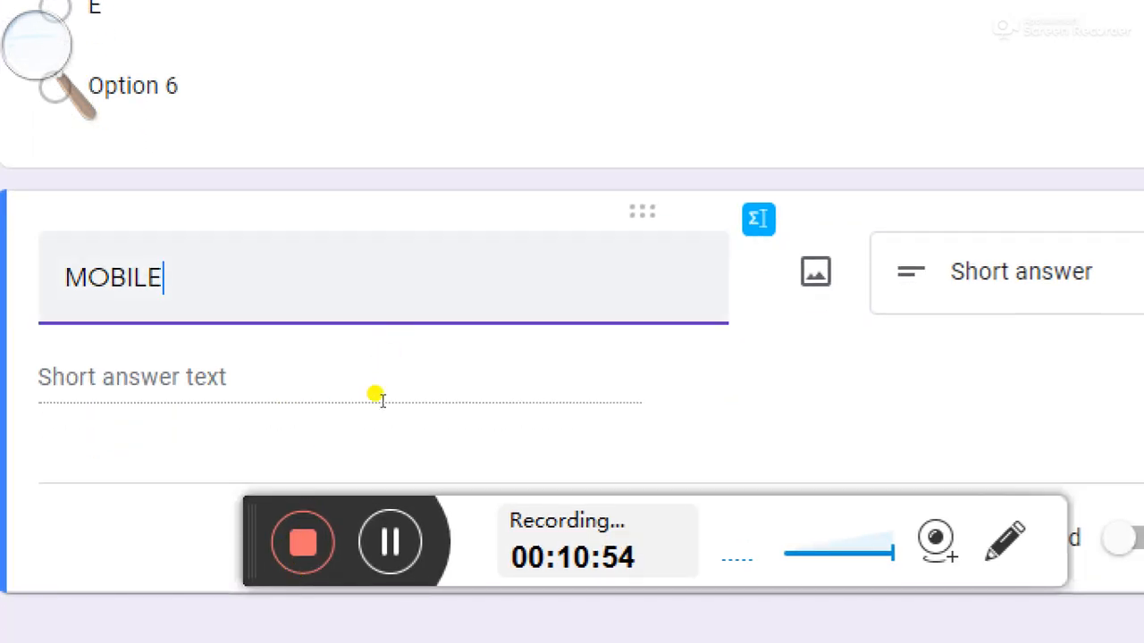
pyautogui.write(' NO.')
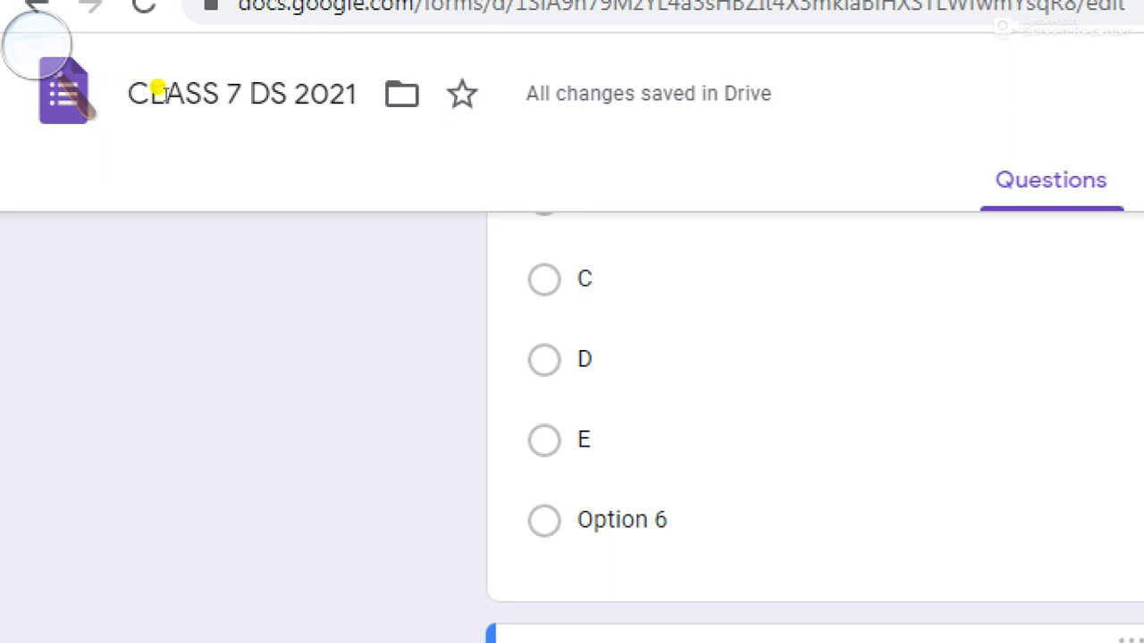
# - Make the form a quiz that releases grades immediately after each submission, and save the settings
pyautogui.scroll(5, 362, 290)
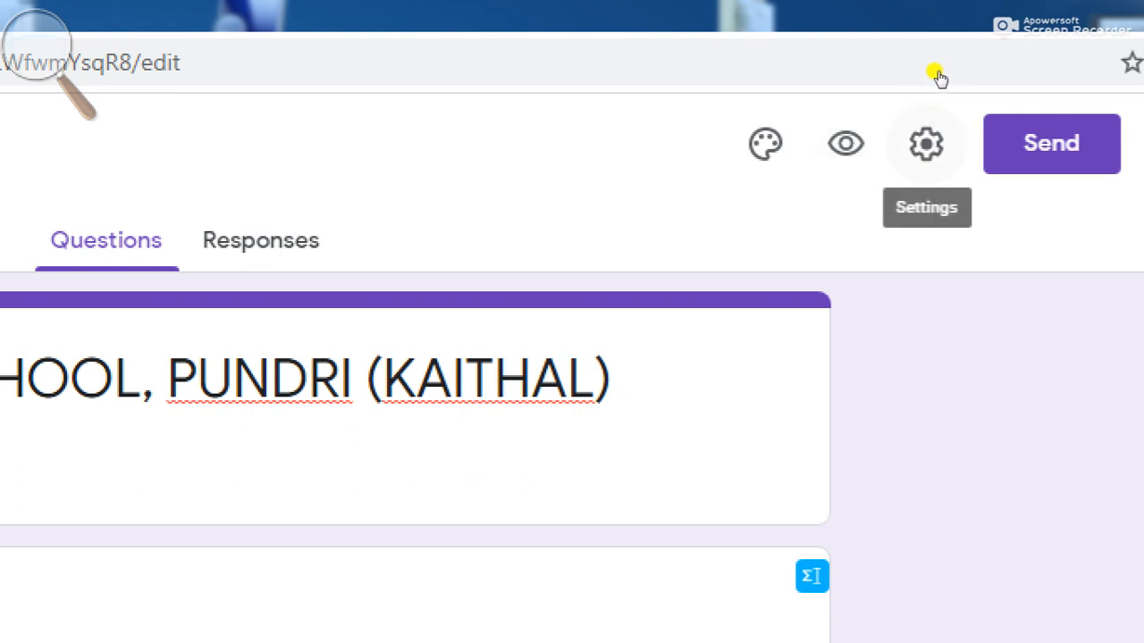
pyautogui.click(935, 91)
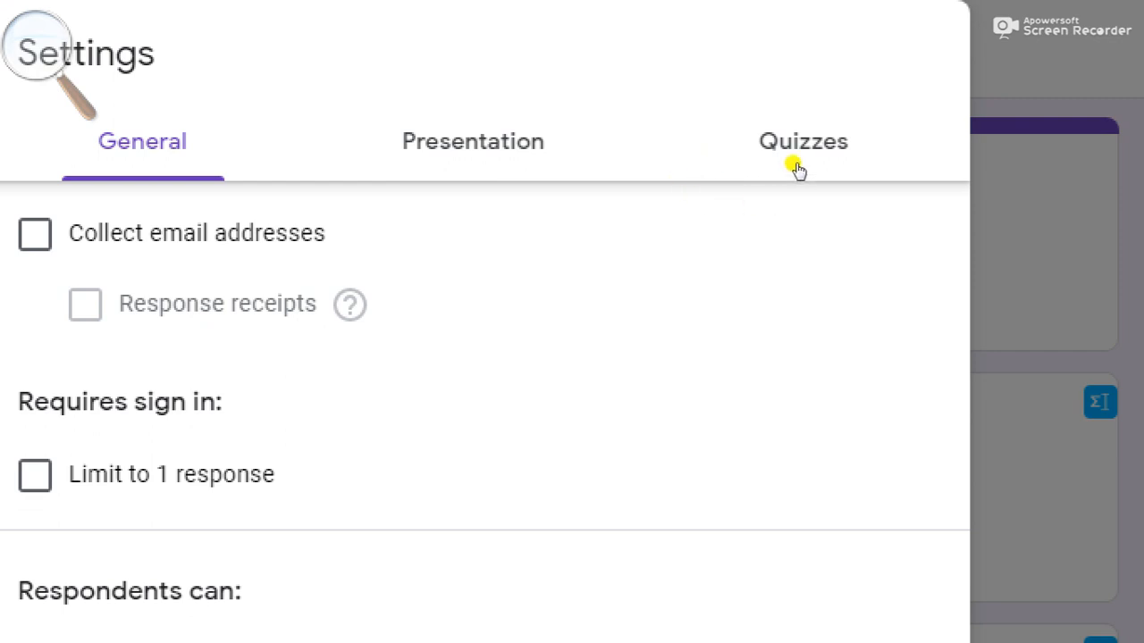
pyautogui.click(741, 176)
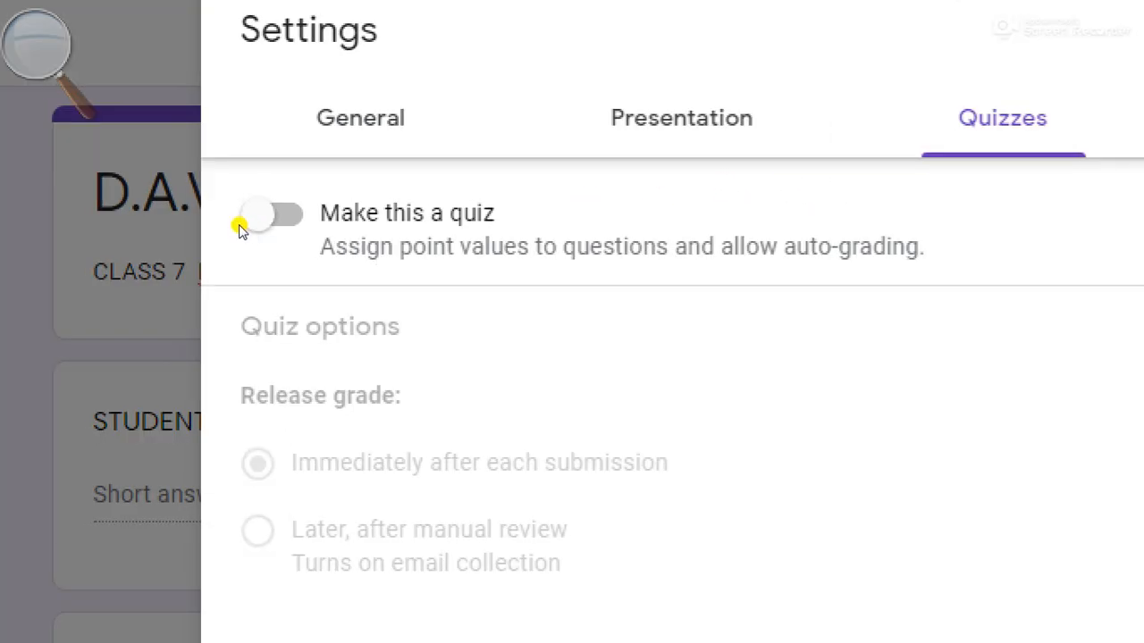
pyautogui.click(364, 218)
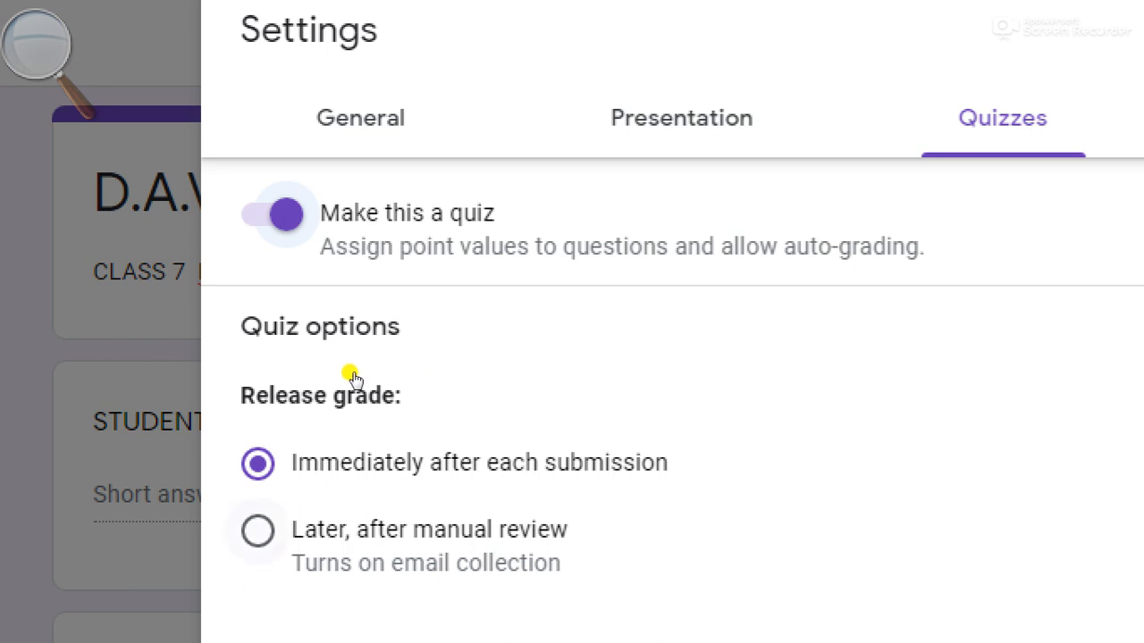
pyautogui.click(258, 531)
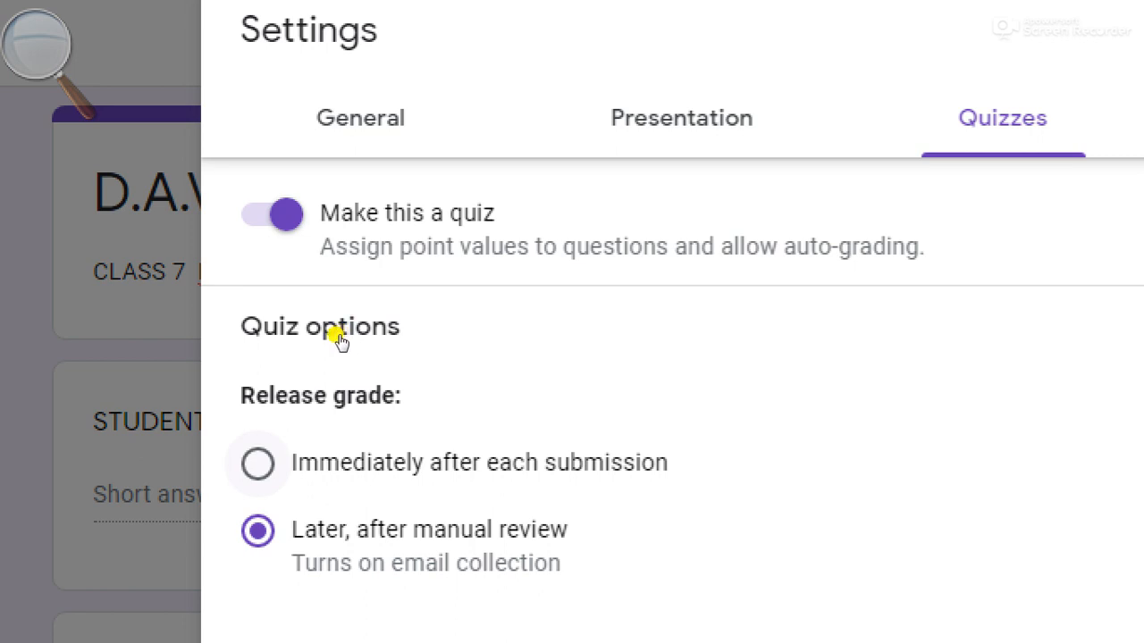
pyautogui.click(258, 464)
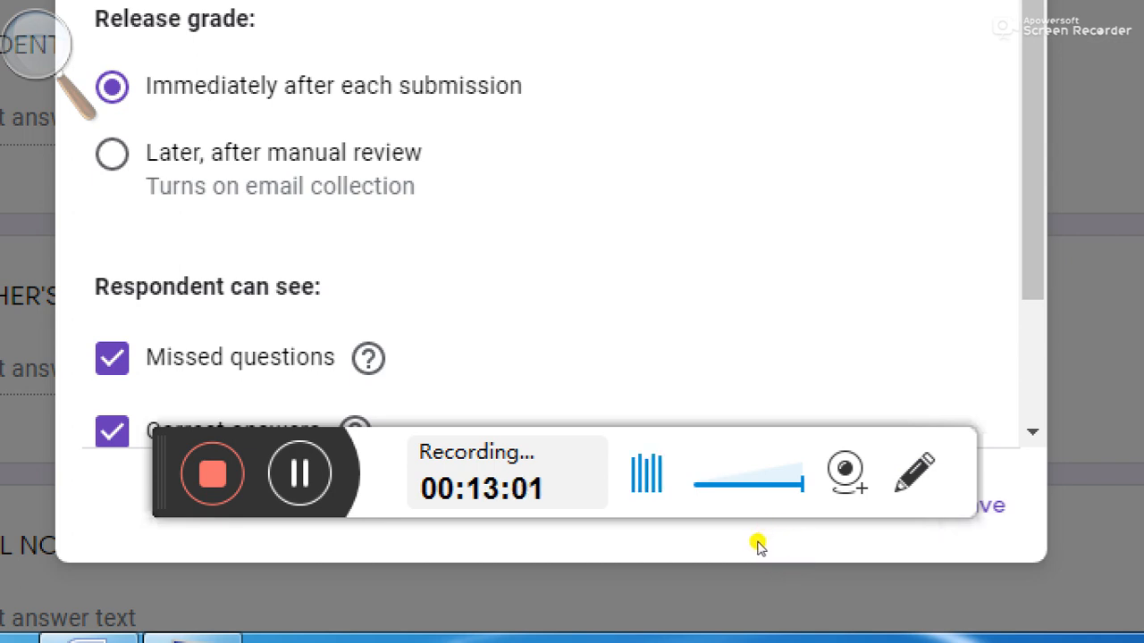
pyautogui.click(786, 551)
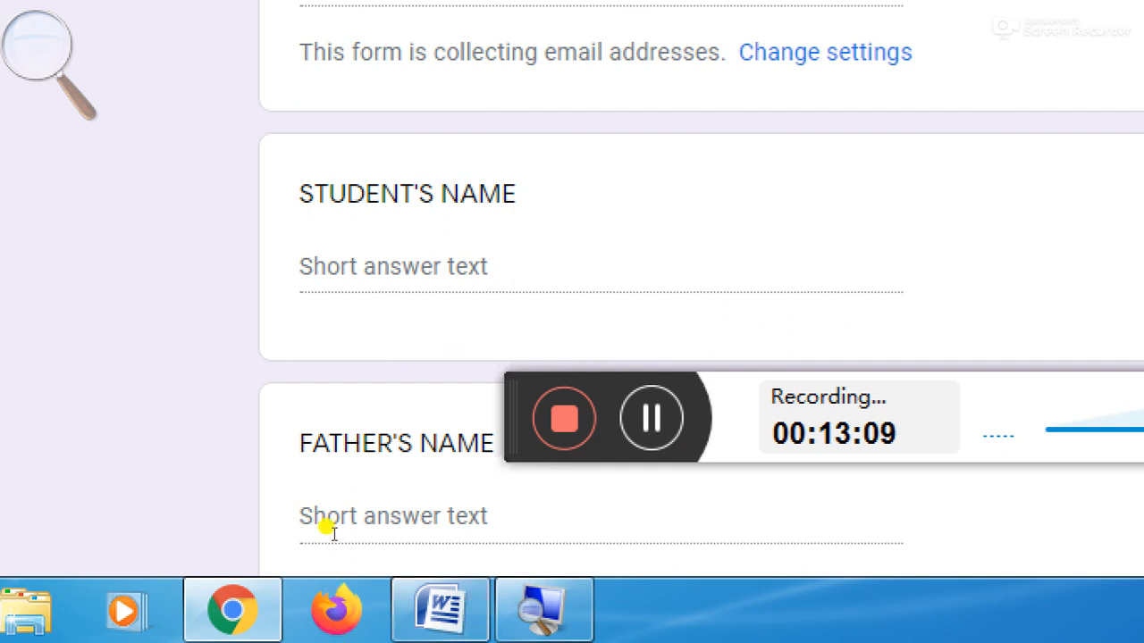
# - Return to the MOBILE NO. question, reduce the screen magnification to 100% and move the Magnifier window off the form's questions
pyautogui.scroll(-5, 295, 428)
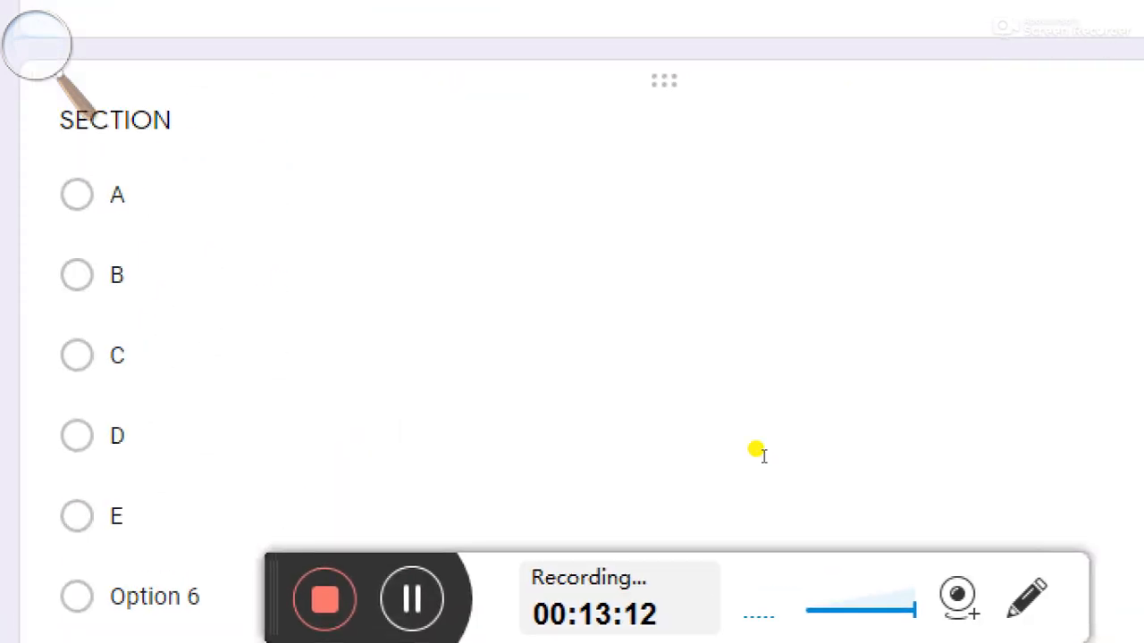
pyautogui.scroll(-5, 849, 268)
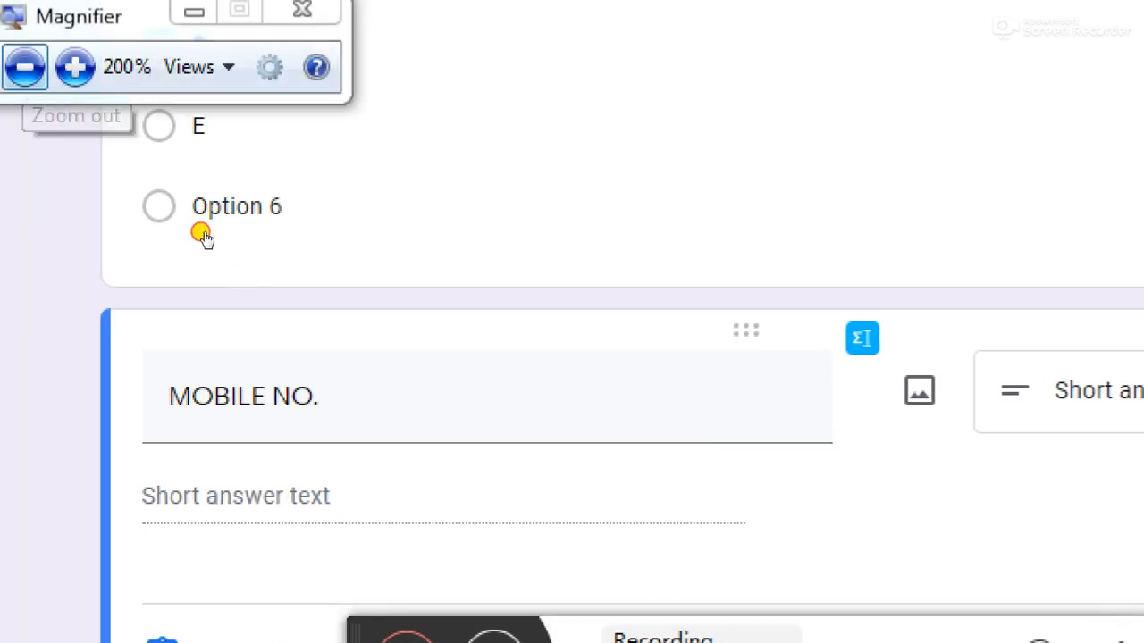
pyautogui.click(204, 238)
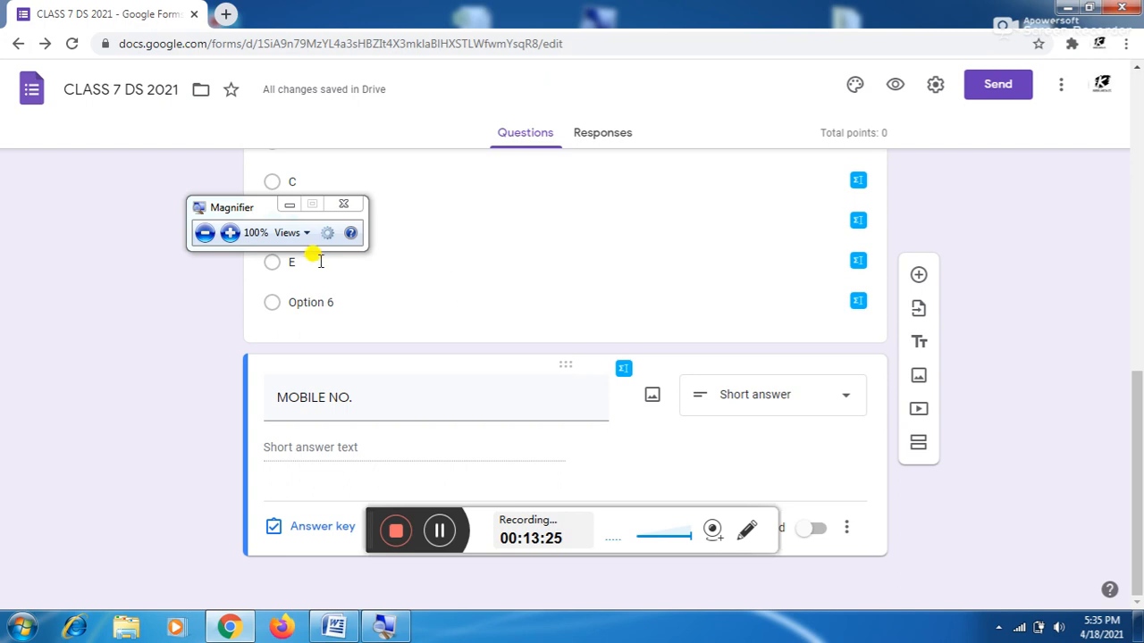
pyautogui.moveTo(242, 210); pyautogui.dragTo(96, 196)
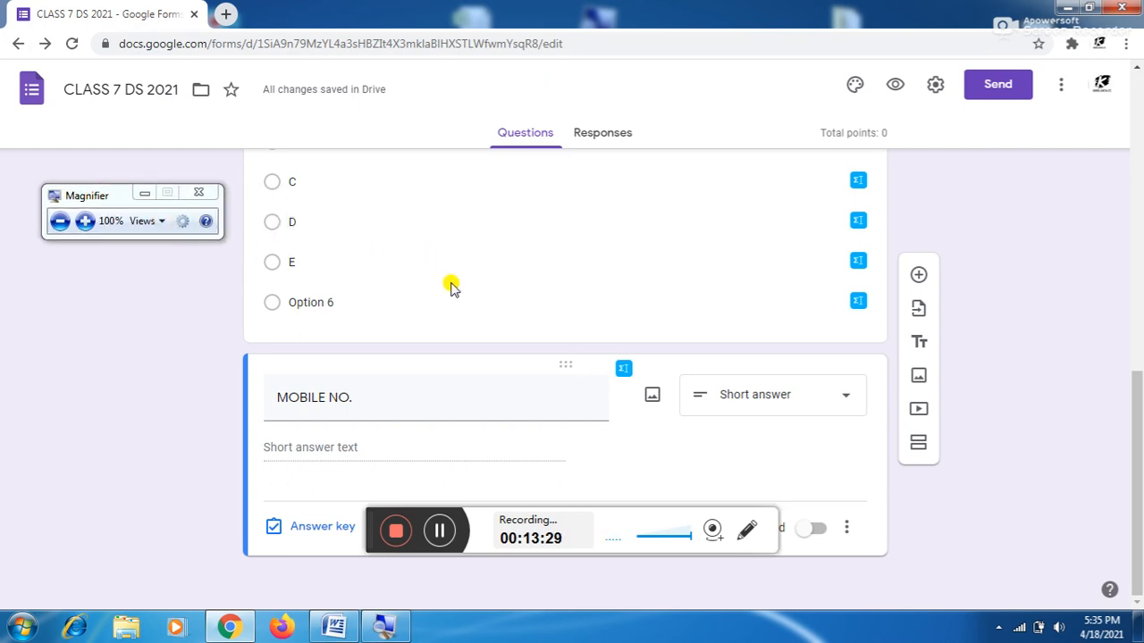
pyautogui.click(440, 532)
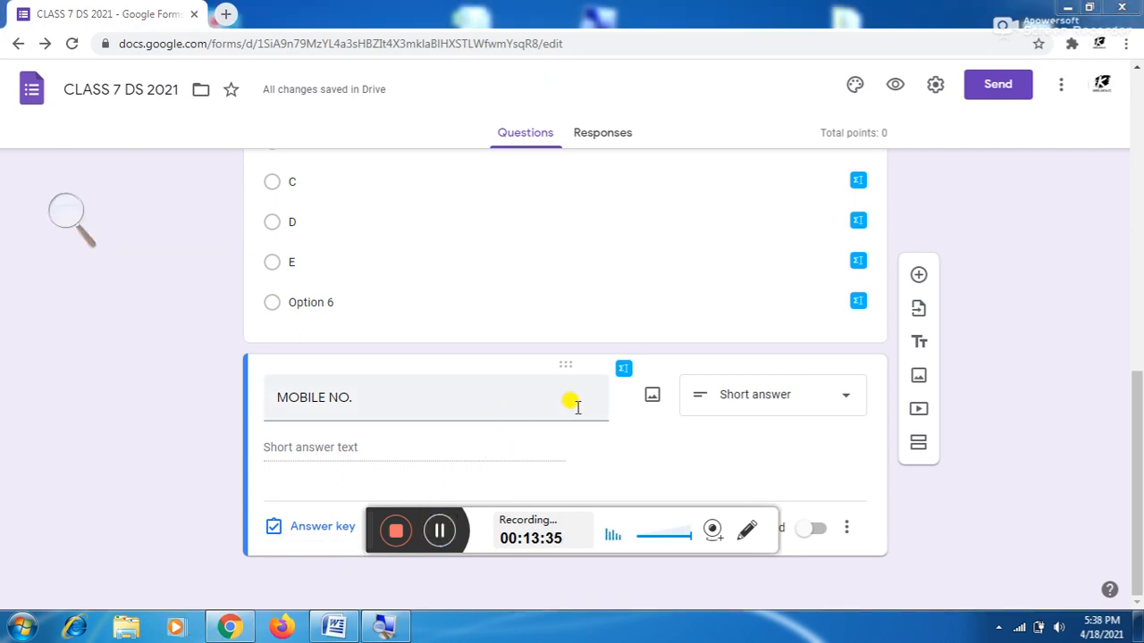
# - Add a blank multiple-choice question below MOBILE NO. and make it the active question
pyautogui.click(918, 279)
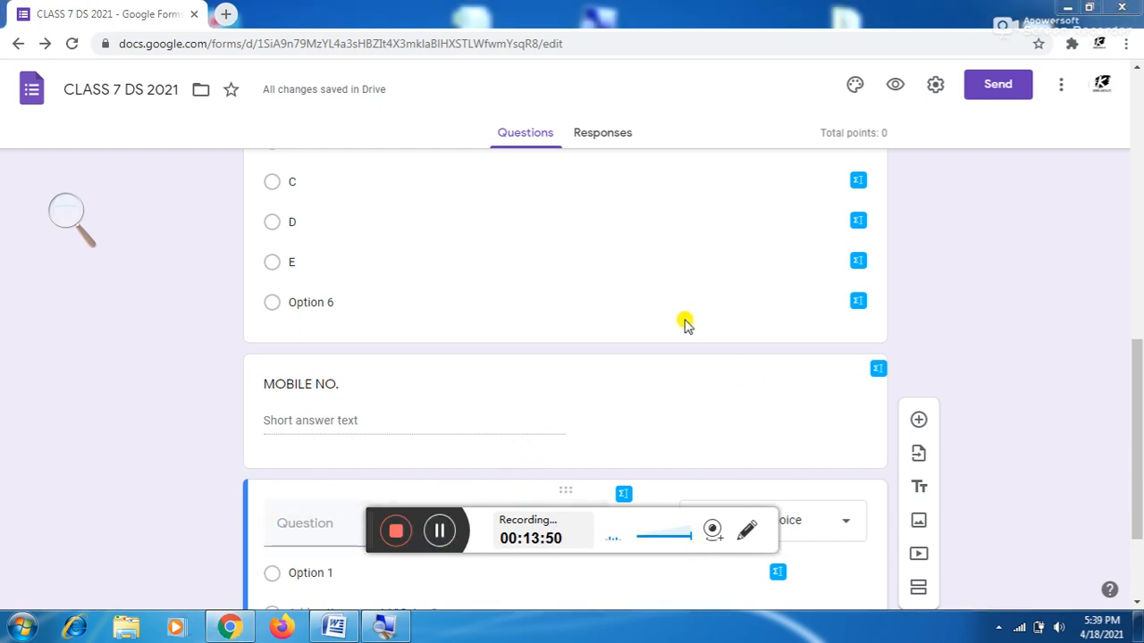
pyautogui.click(668, 409)
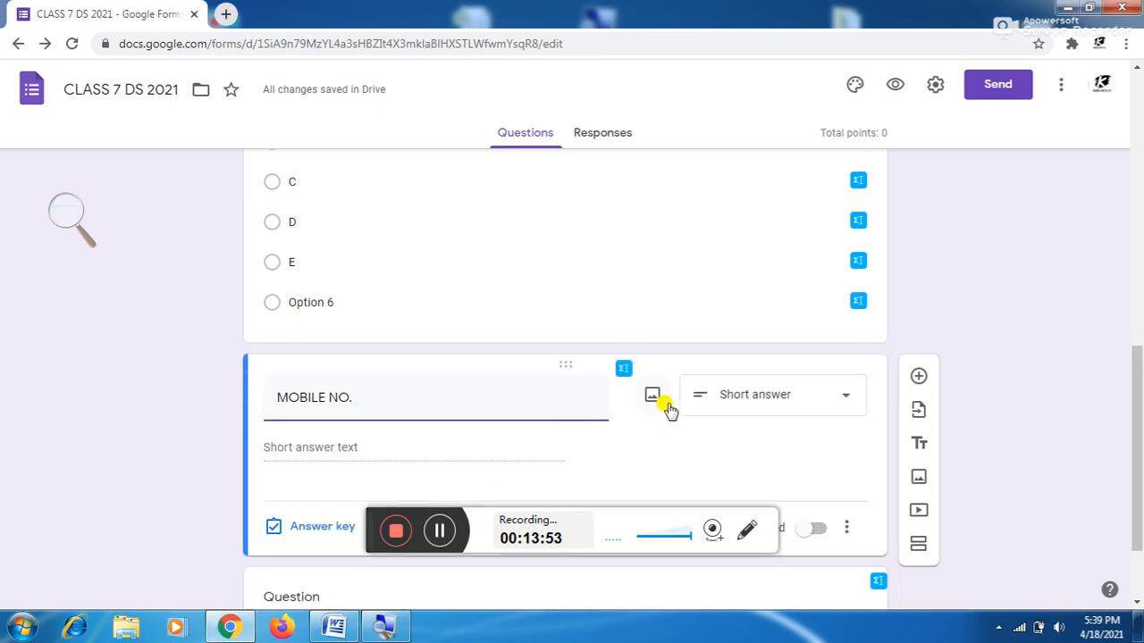
pyautogui.click(665, 463)
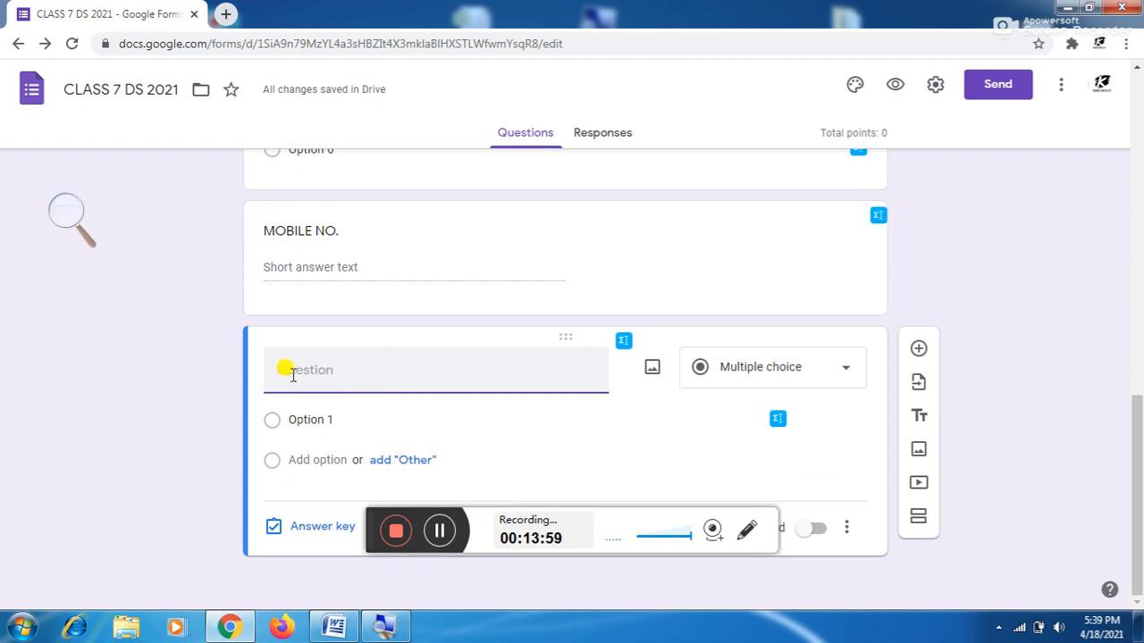
# - Switch to the Word document "google form test", find Hindi question 1 of the lesson and enlarge the view with Magnifier
pyautogui.click(332, 629)
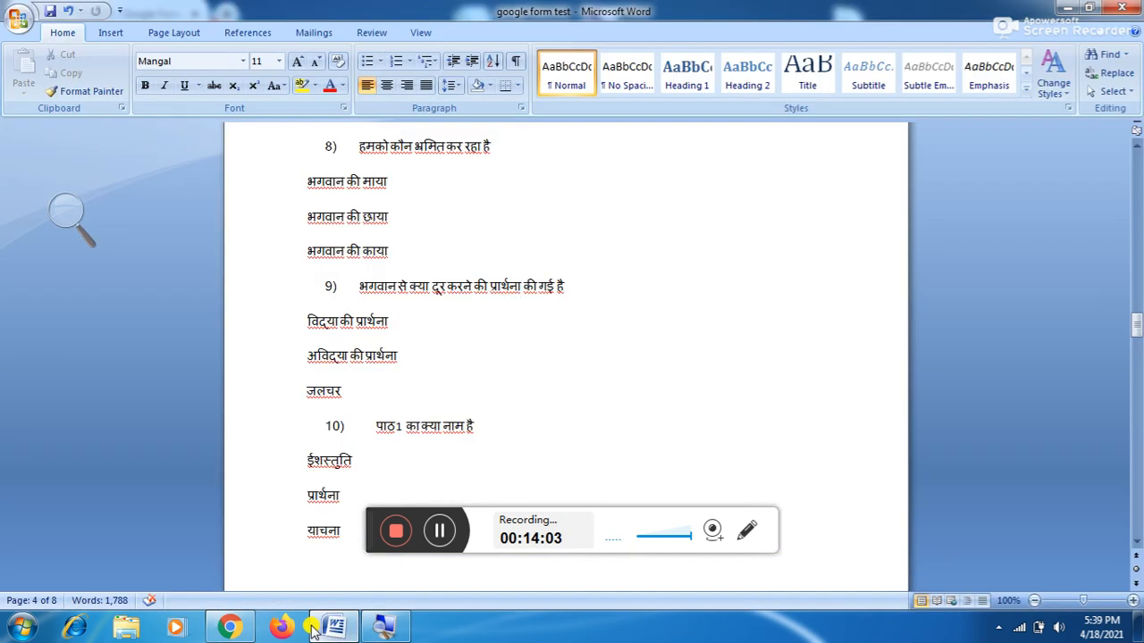
pyautogui.scroll(2, 393, 400)
pyautogui.scroll(10, 393, 400)
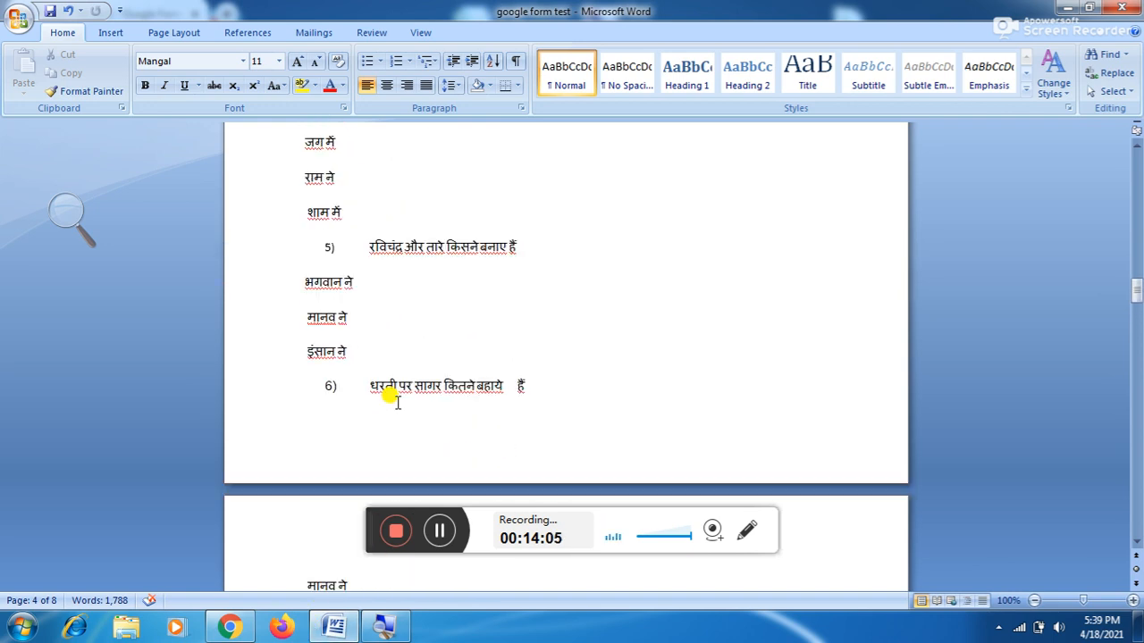
pyautogui.scroll(3, 397, 402)
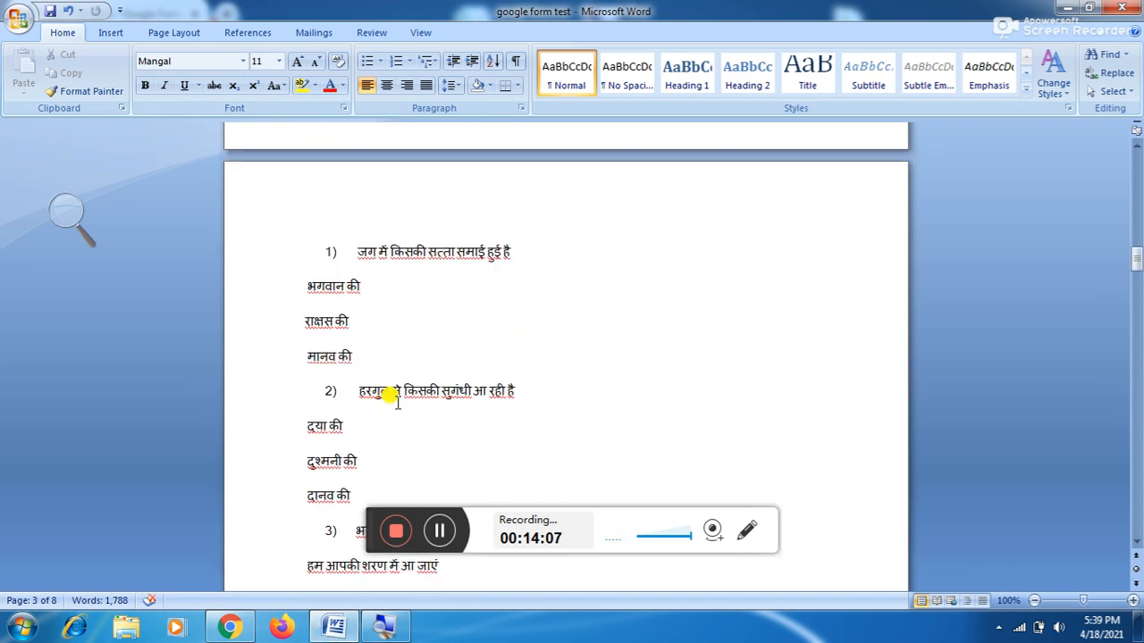
pyautogui.scroll(-1, 397, 402)
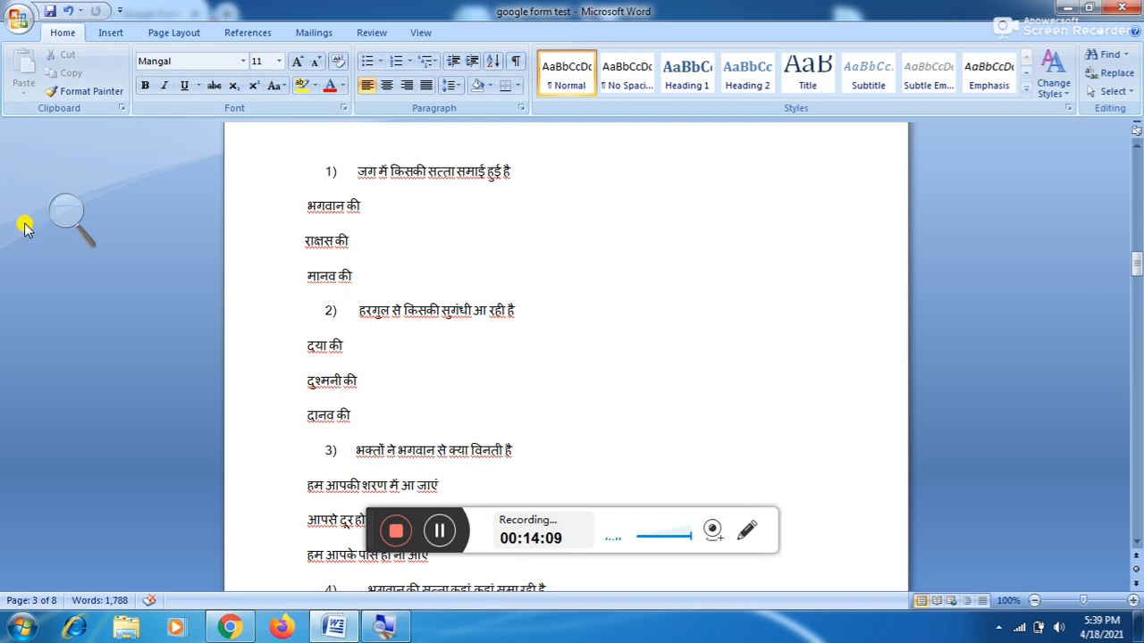
pyautogui.click(56, 219)
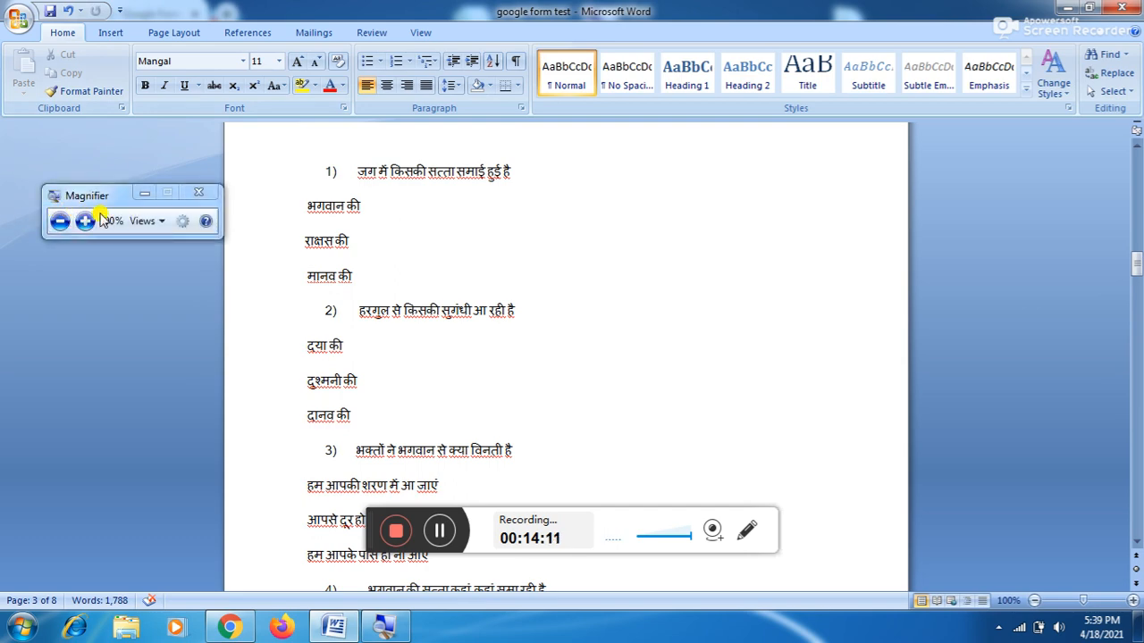
pyautogui.click(85, 222)
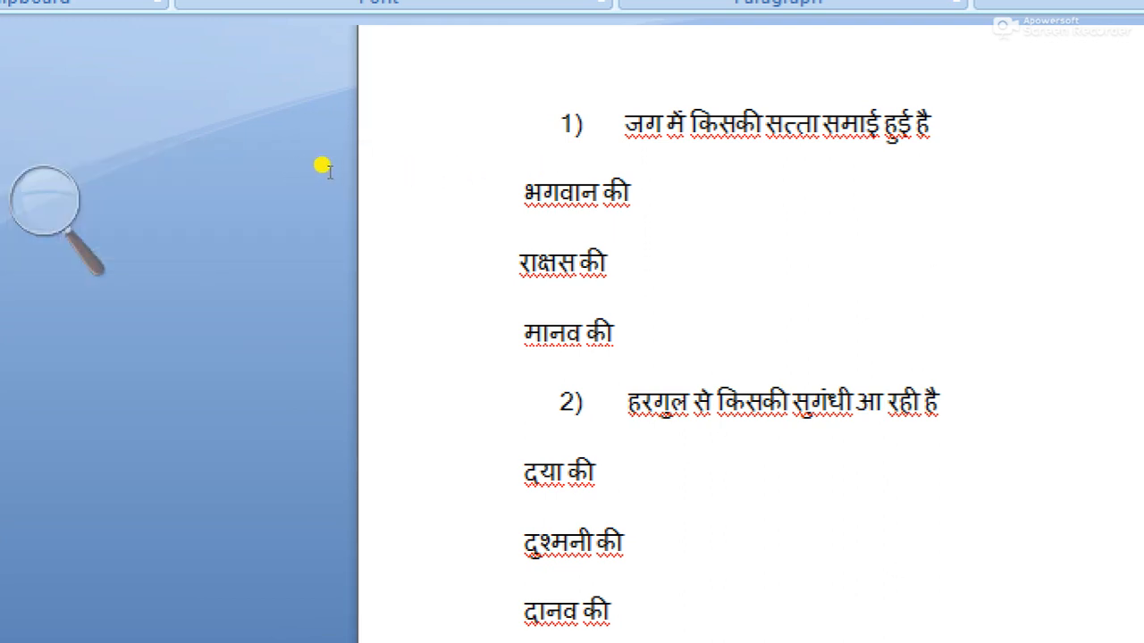
# - Copy question 1 from the Word document, restore 100% magnification, and enter "1) जग में किसकी सत्ता समाई हुई है" as the form's blank question
pyautogui.moveTo(328, 171); pyautogui.dragTo(504, 168)
pyautogui.click(352, 173)
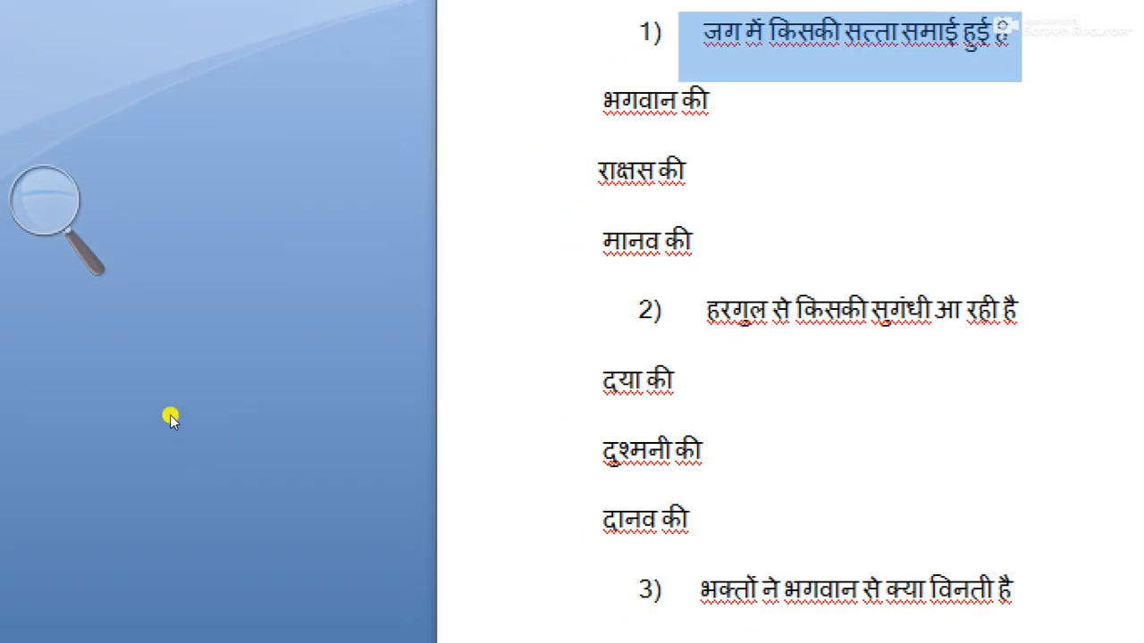
pyautogui.click(31, 247)
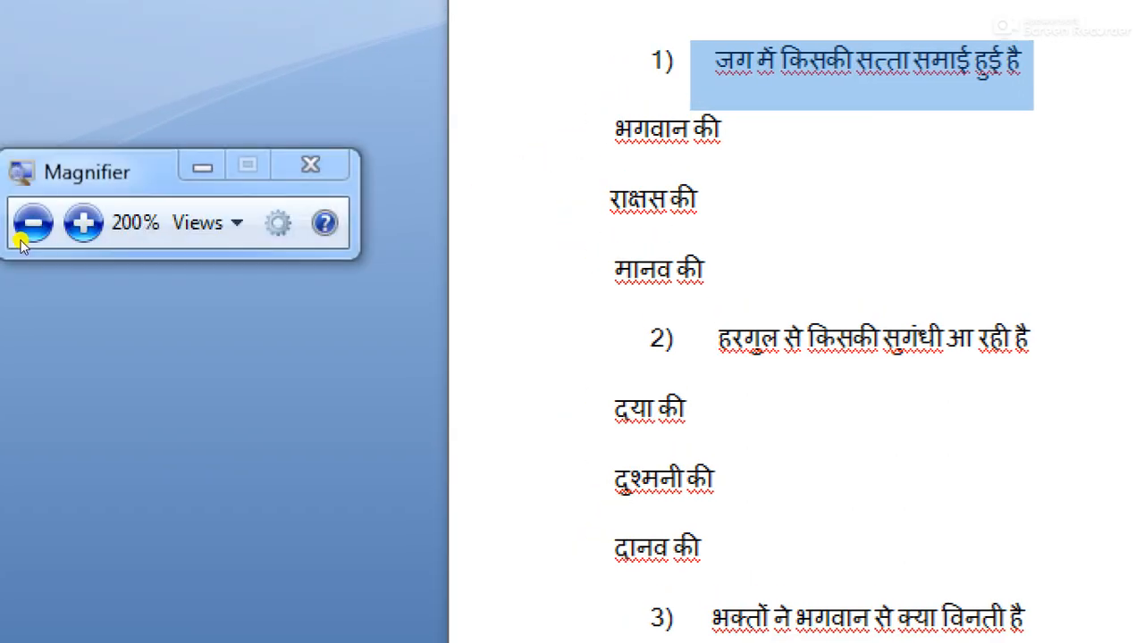
pyautogui.click(23, 234)
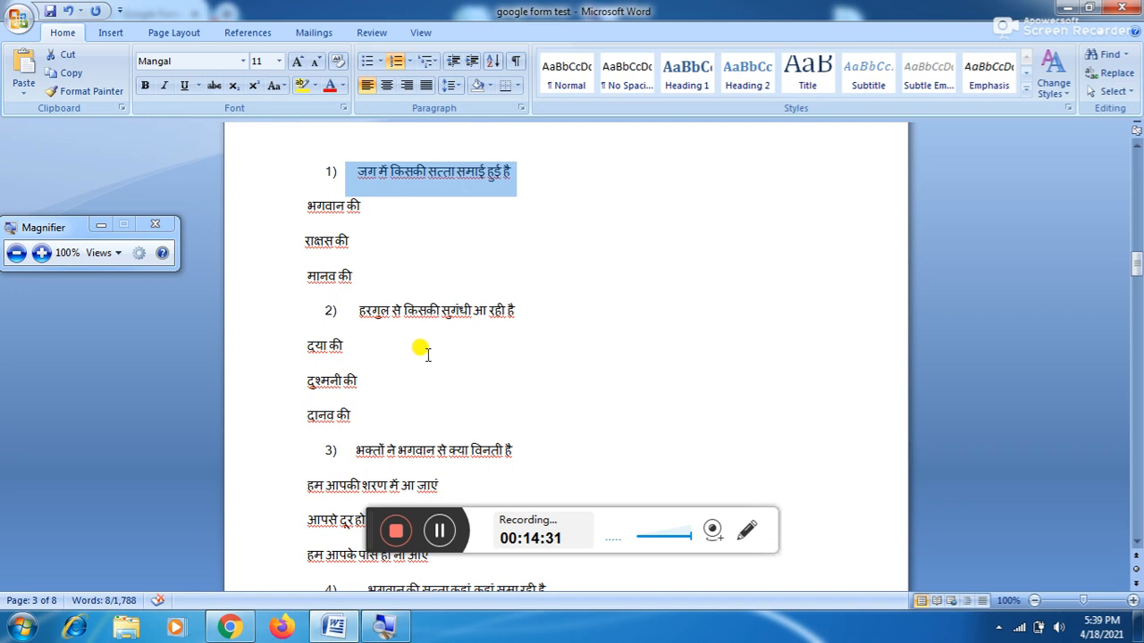
pyautogui.click(230, 629)
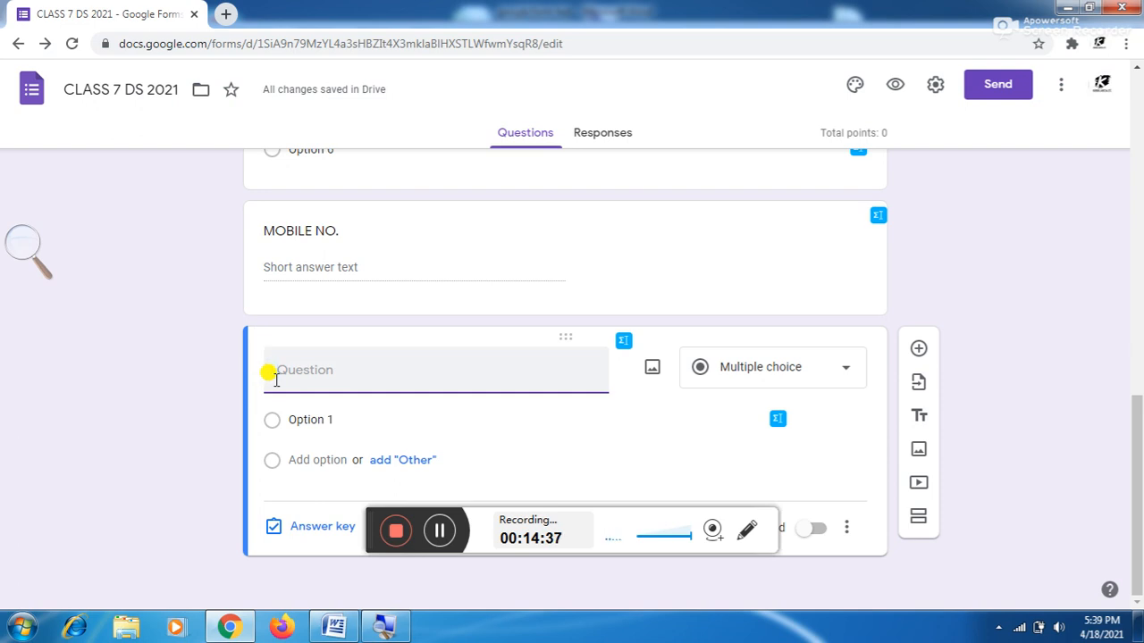
pyautogui.write('1)\tजग में किसकी सत्ता समाई हुई है')
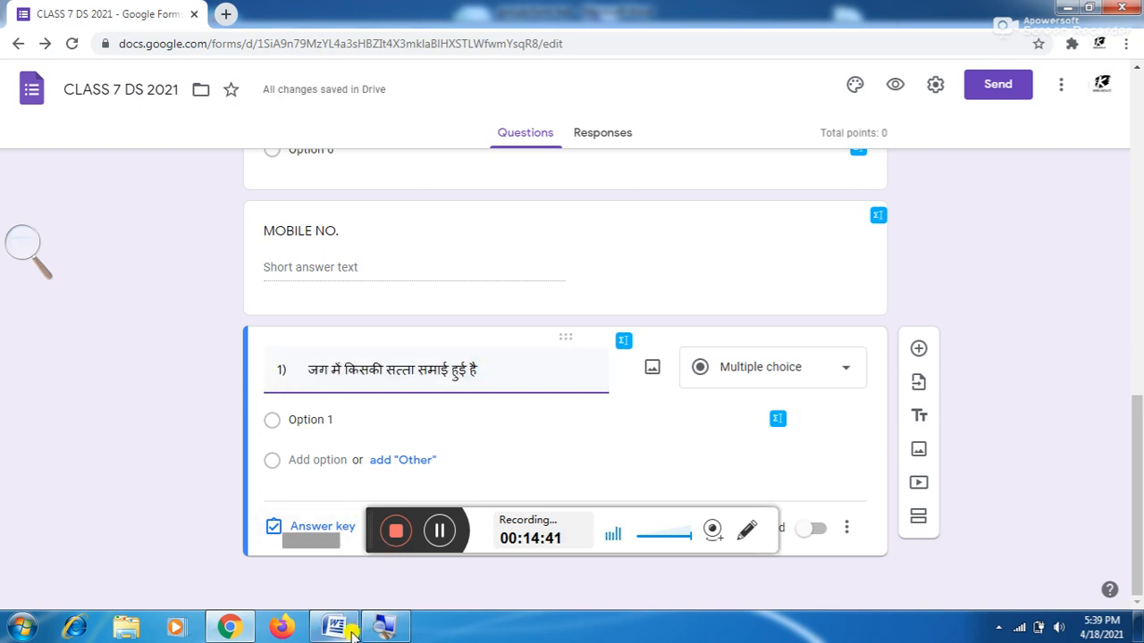
# - Copy question 1's three answers from the Word document and paste them as its options: भगवान की, राक्षस की, मानव की
pyautogui.moveTo(335, 630)
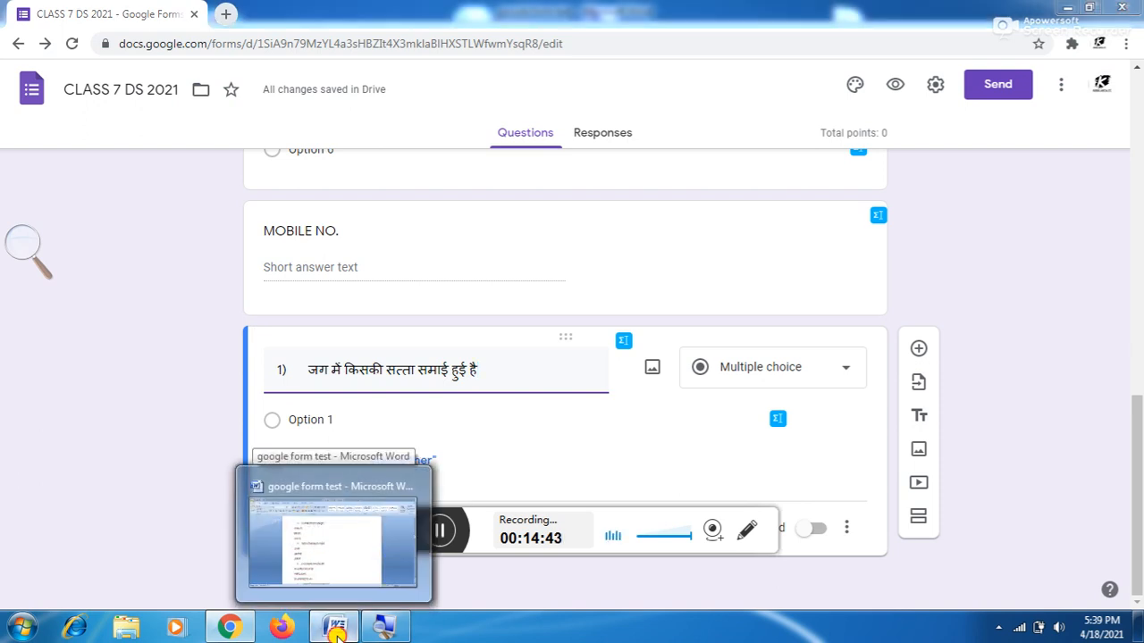
pyautogui.click(335, 631)
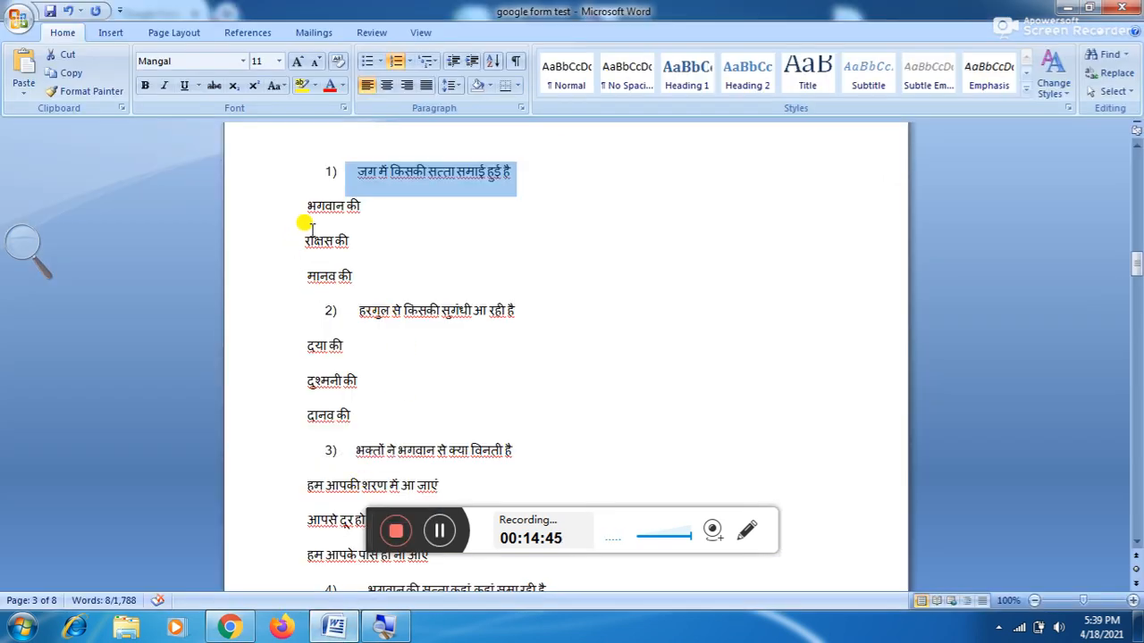
pyautogui.moveTo(308, 205); pyautogui.dragTo(295, 309)
pyautogui.hotkey('ctrl', 'c')
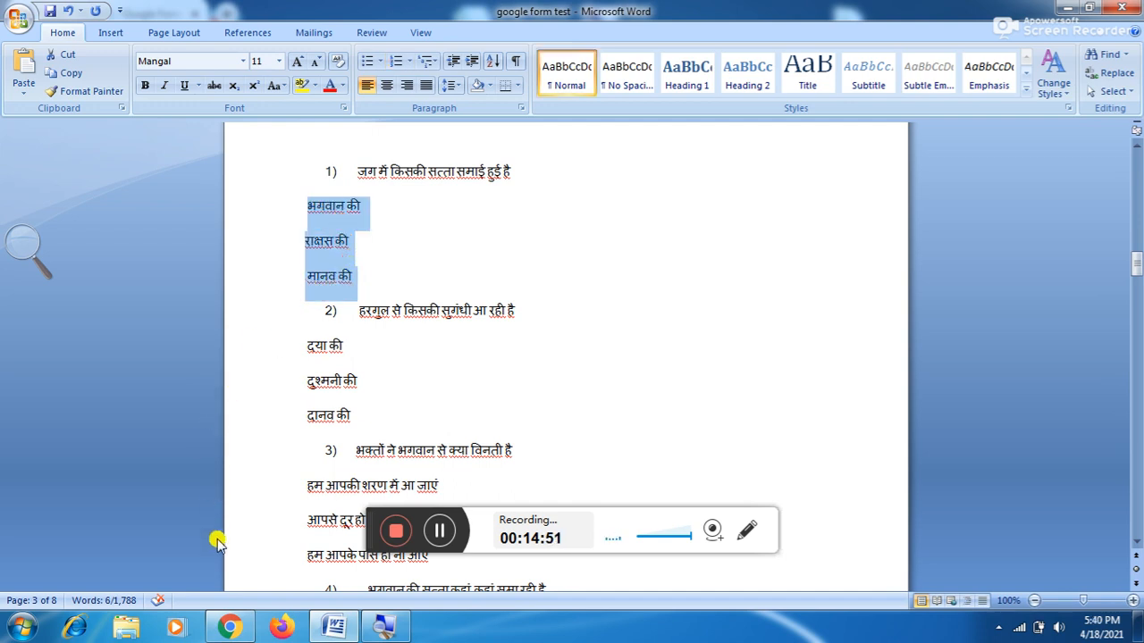
pyautogui.click(231, 627)
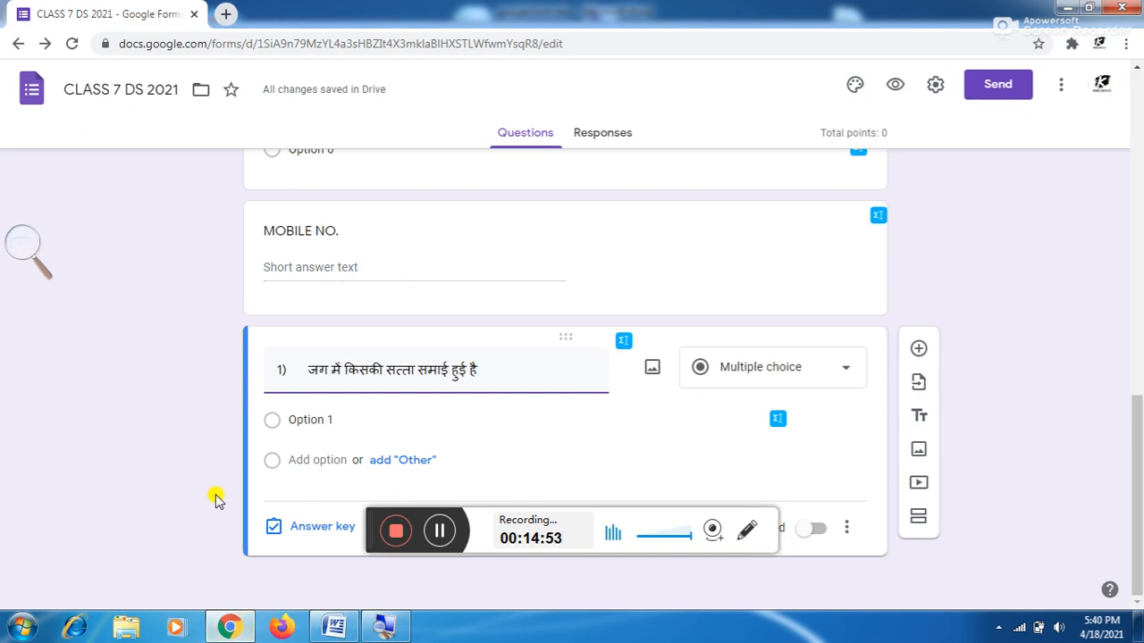
pyautogui.click(291, 419)
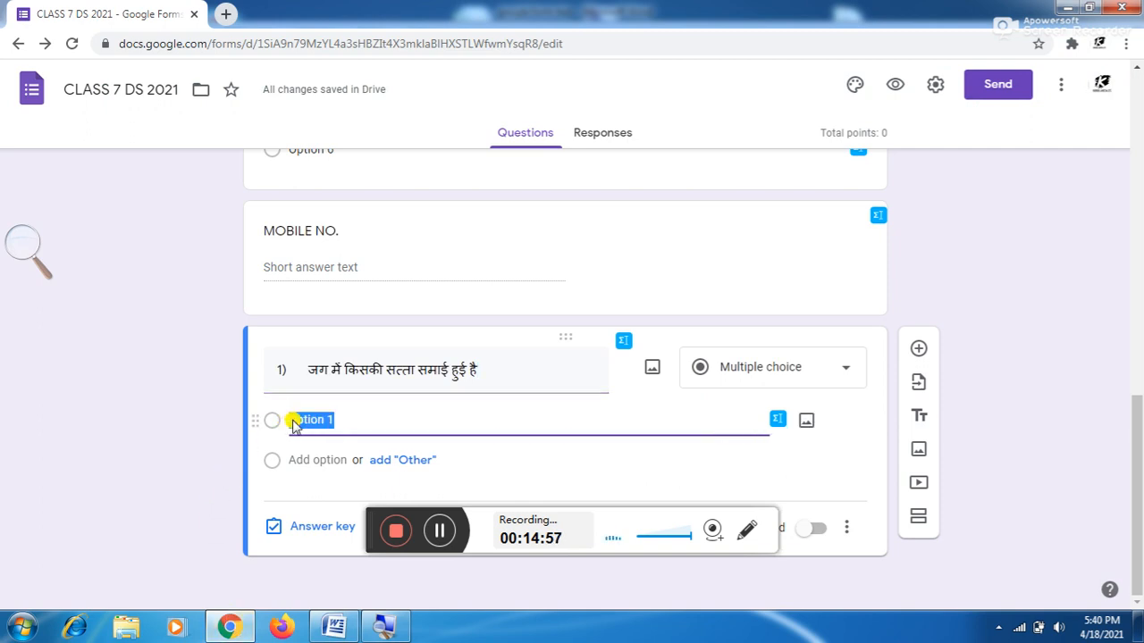
pyautogui.hotkey('ctrl', 'v')
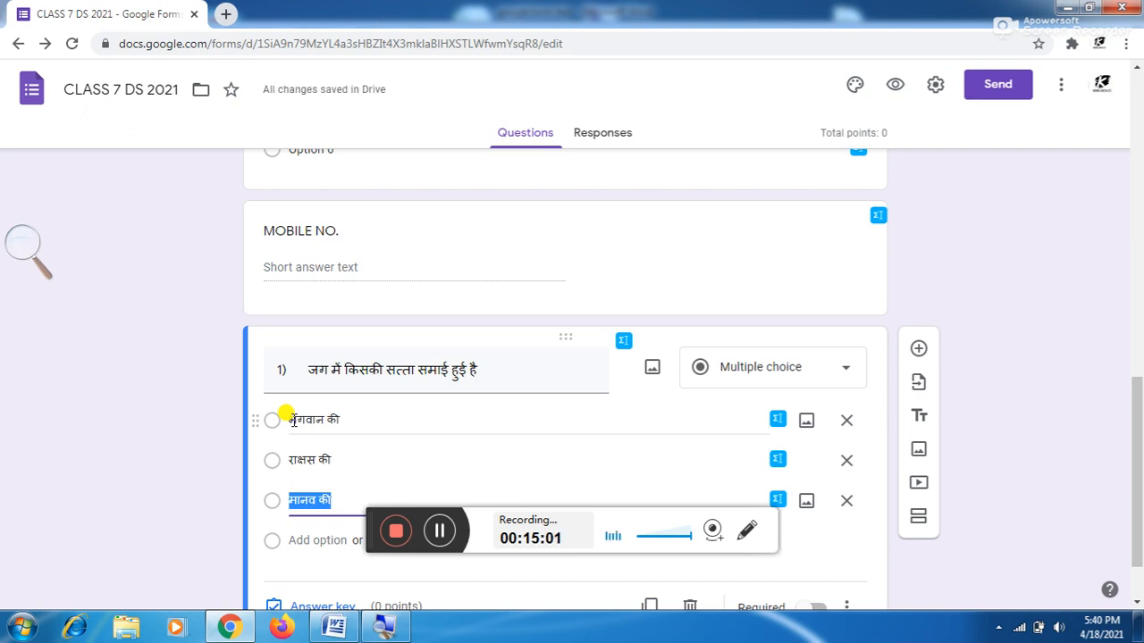
pyautogui.scroll(-1, 472, 408)
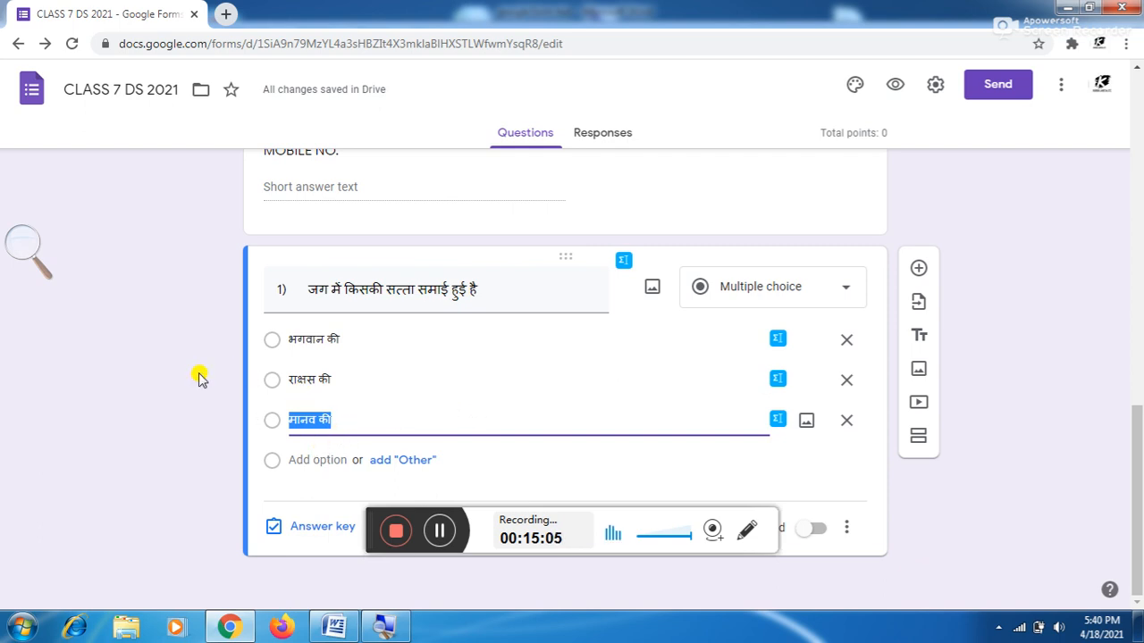
# - Set question 1's answer key to 1 point with भगवान की as the correct answer, and close the answer key
pyautogui.click(317, 531)
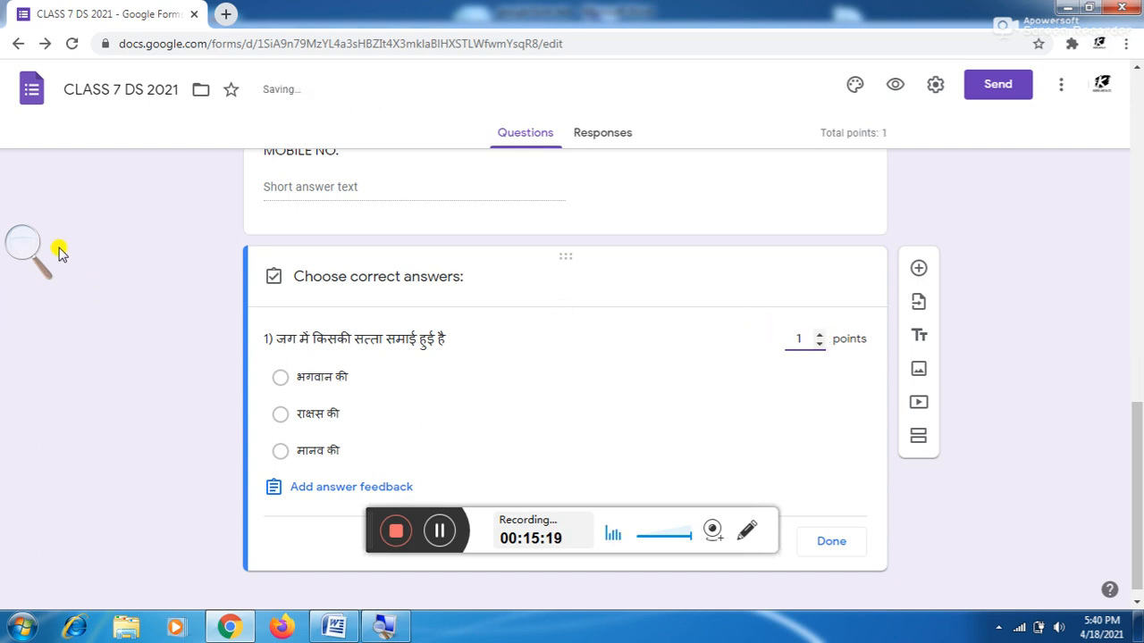
pyautogui.click(25, 243)
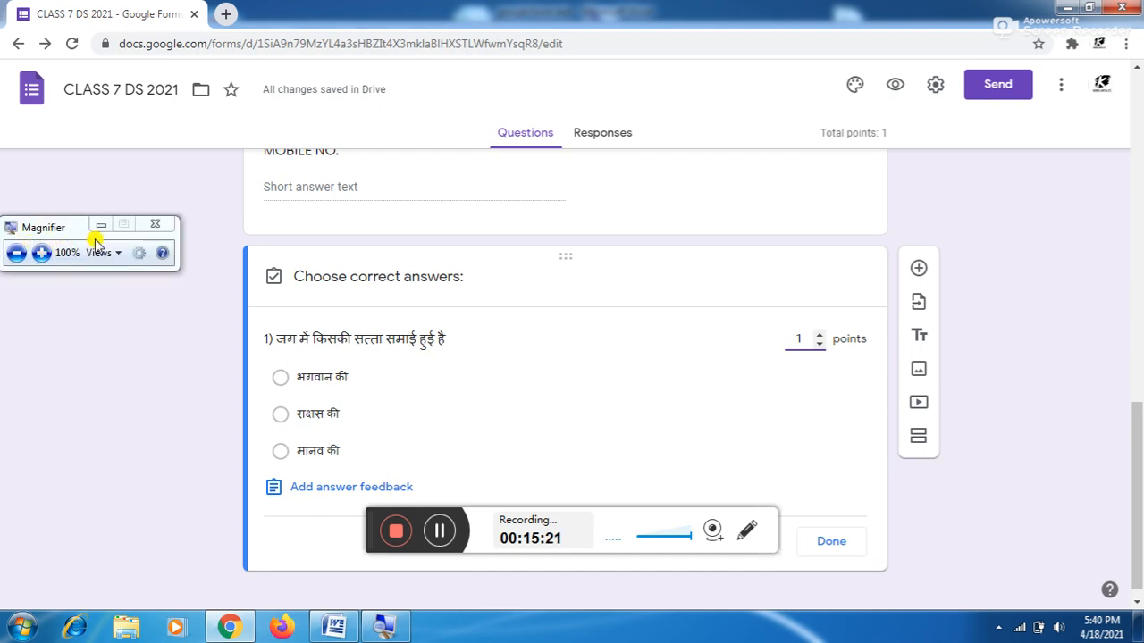
pyautogui.click(39, 255)
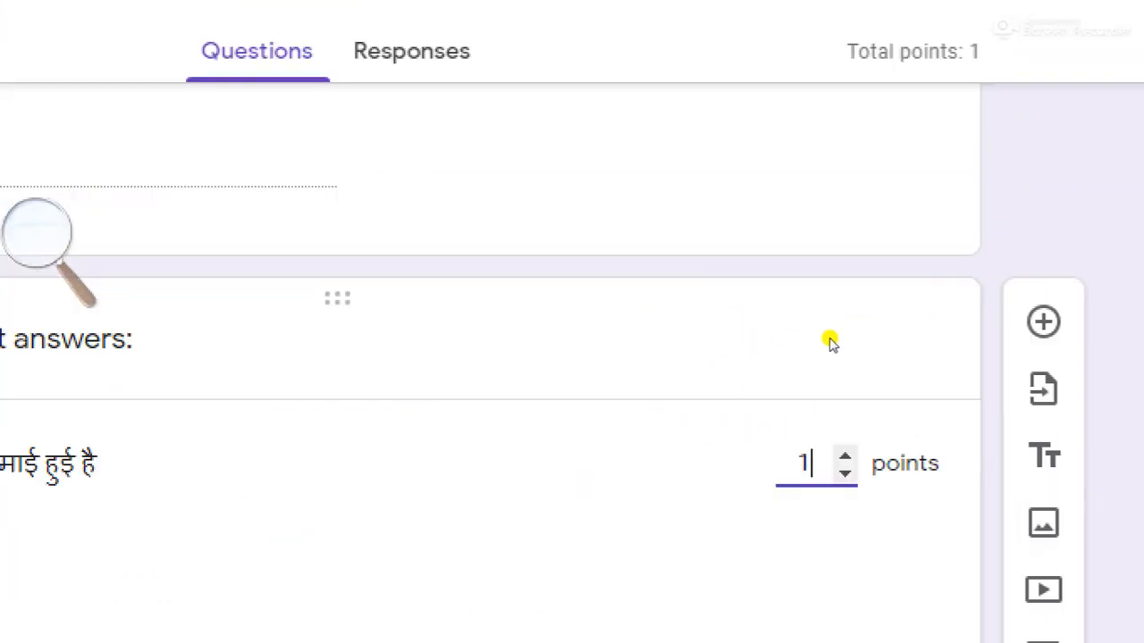
pyautogui.press('Up')
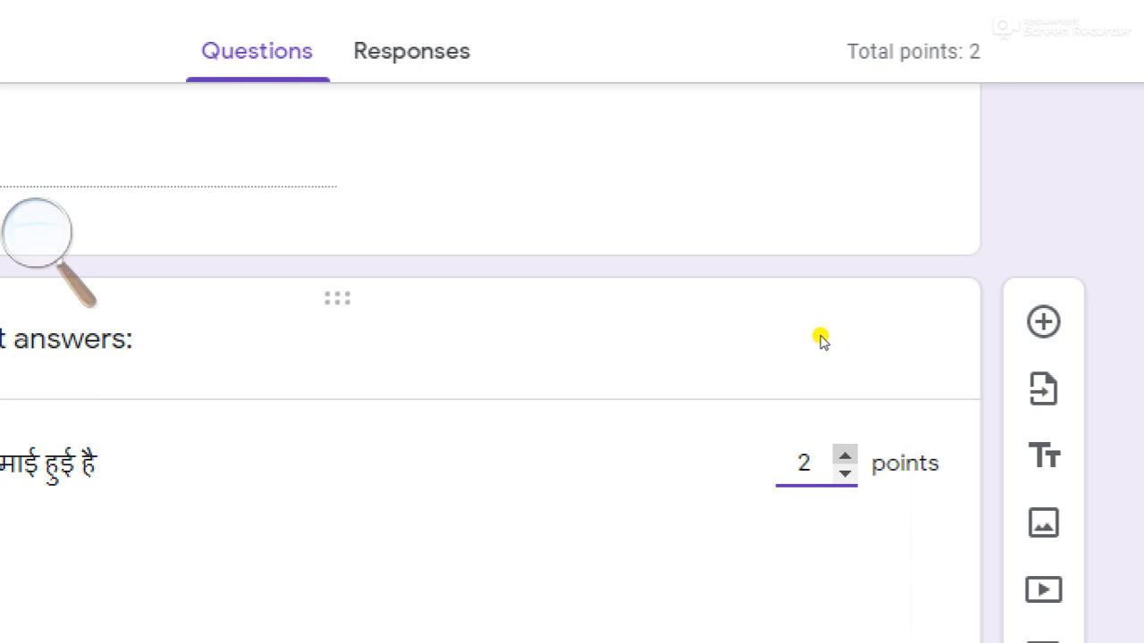
pyautogui.press('Down')
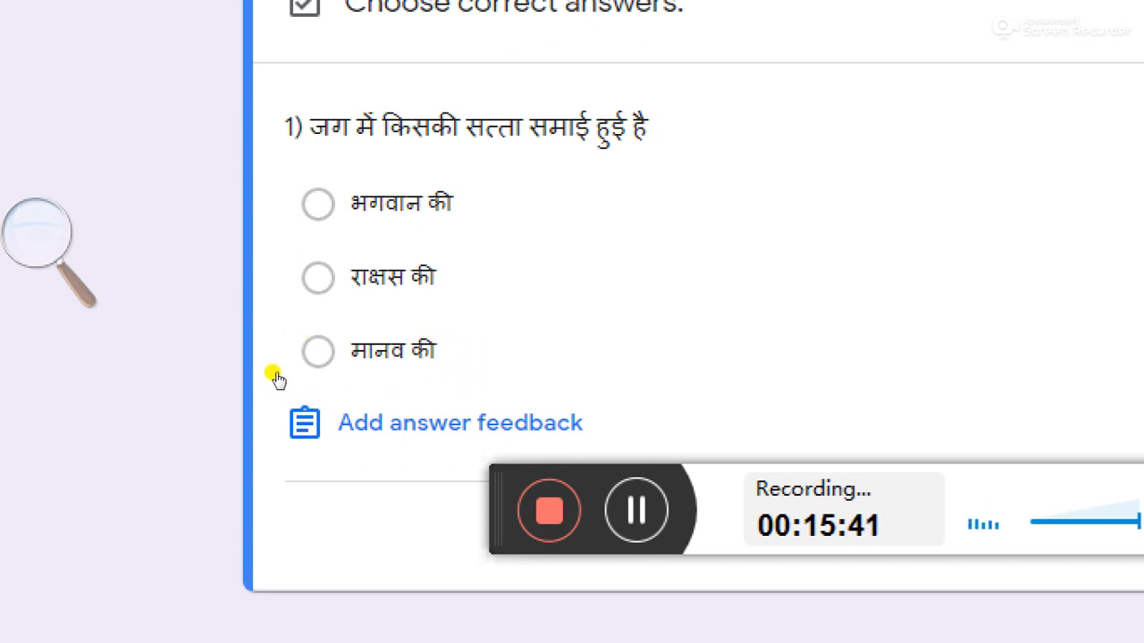
pyautogui.click(318, 204)
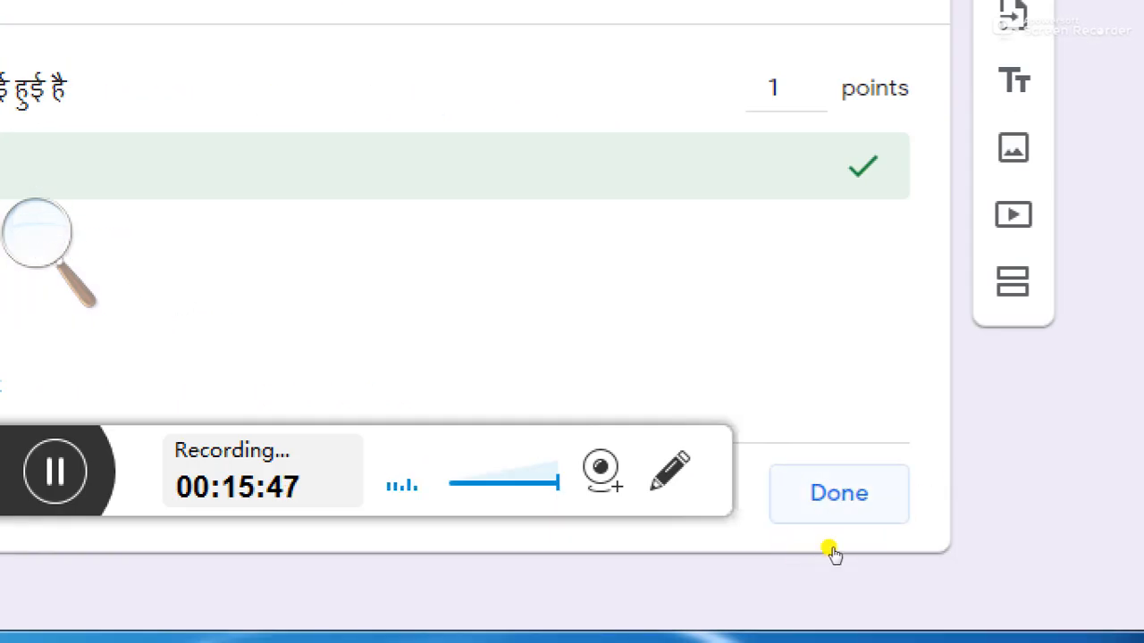
pyautogui.click(828, 541)
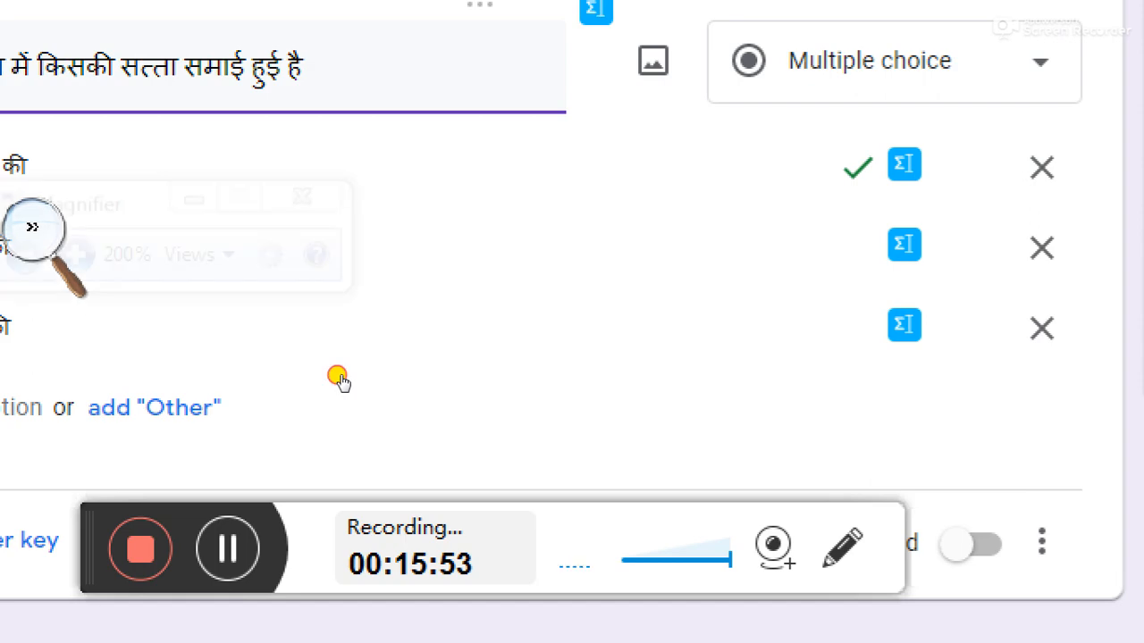
# - Return the screen magnification to 100% with the Magnifier window off the options, and add a blank multiple-choice question below question 1
pyautogui.click(25, 255)
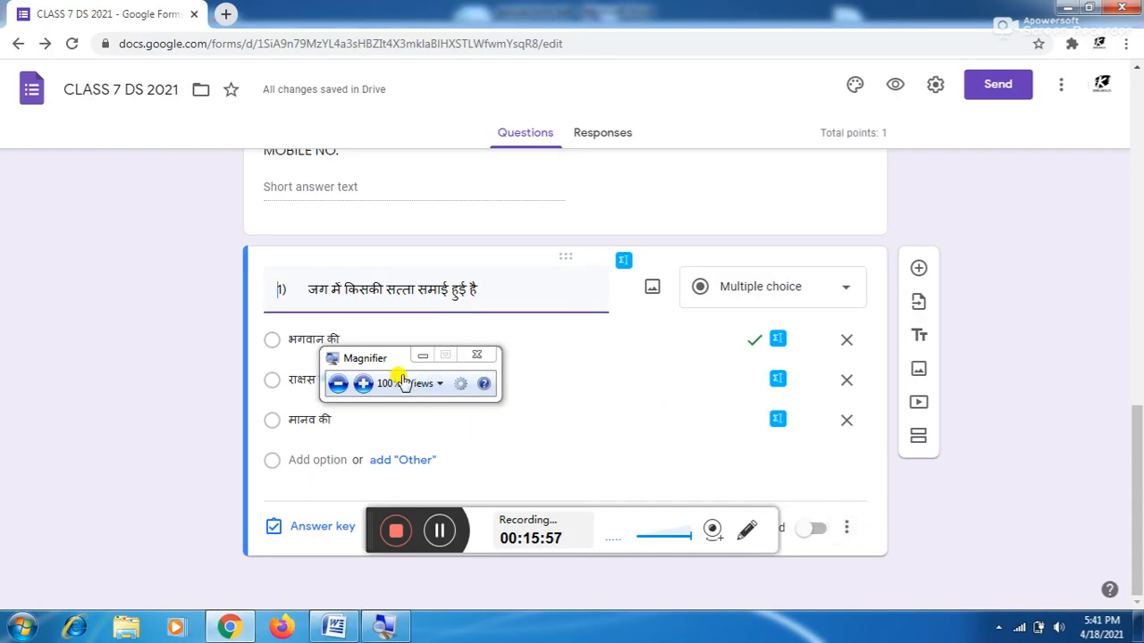
pyautogui.moveTo(375, 358); pyautogui.dragTo(78, 232)
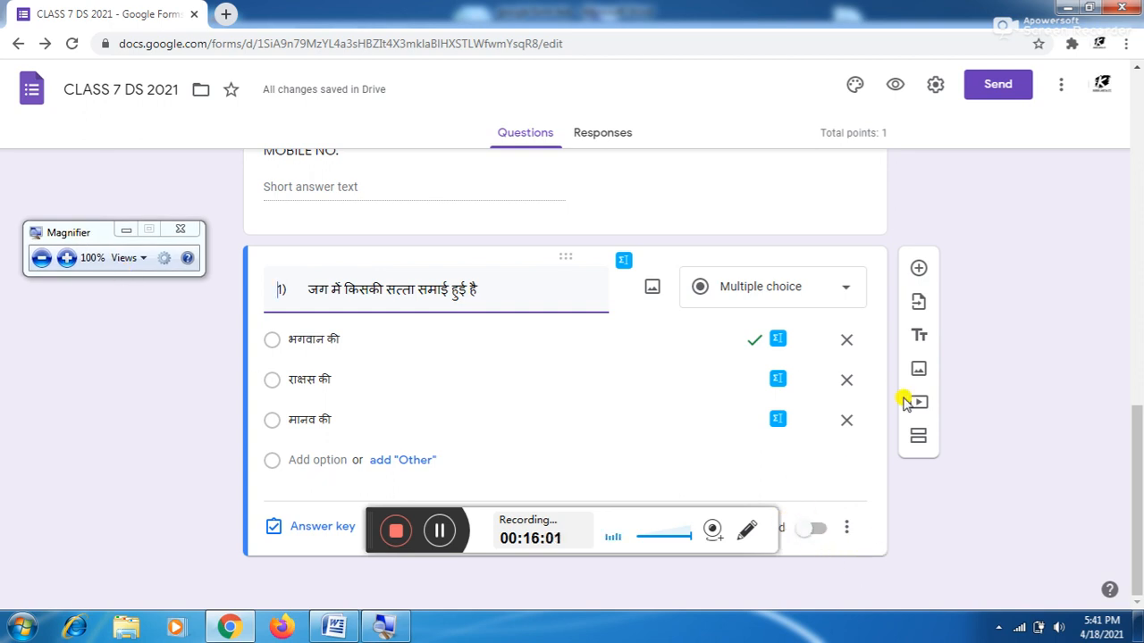
pyautogui.click(919, 271)
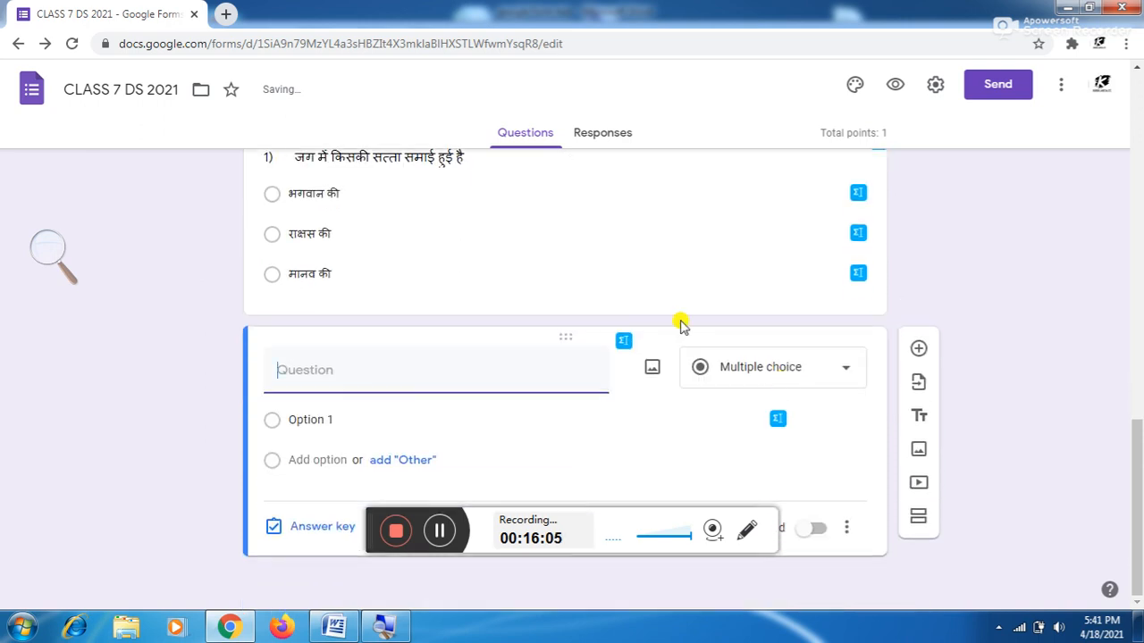
pyautogui.scroll(3, 603, 322)
pyautogui.scroll(-3, 567, 429)
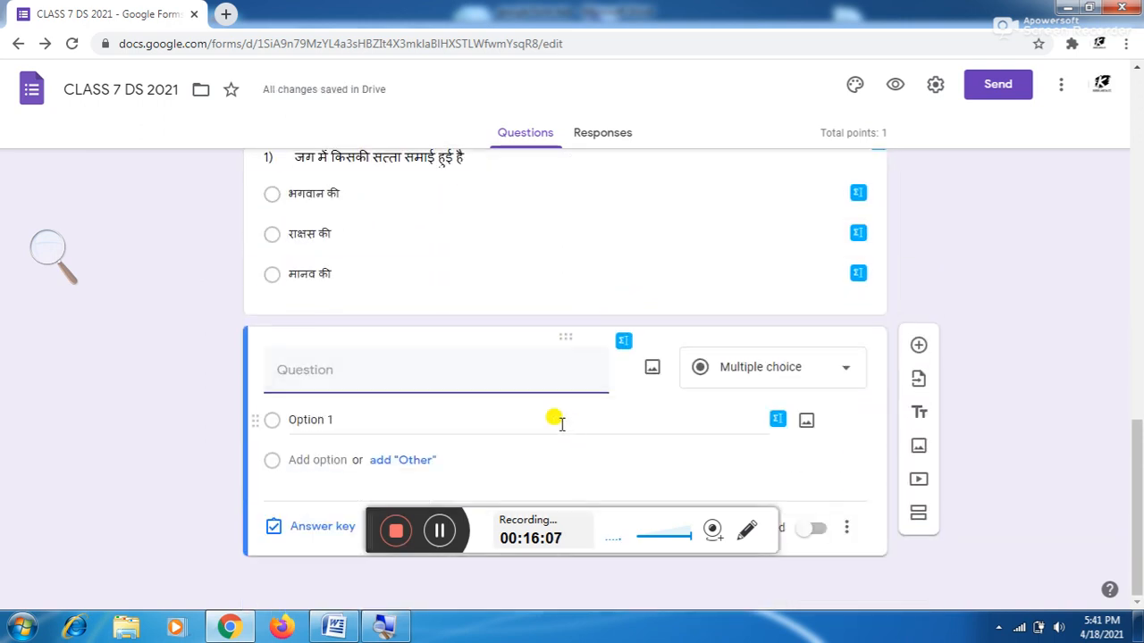
# - Make question 1, "जग में किसकी सत्ता समाई हुई है", a required question
pyautogui.click(584, 251)
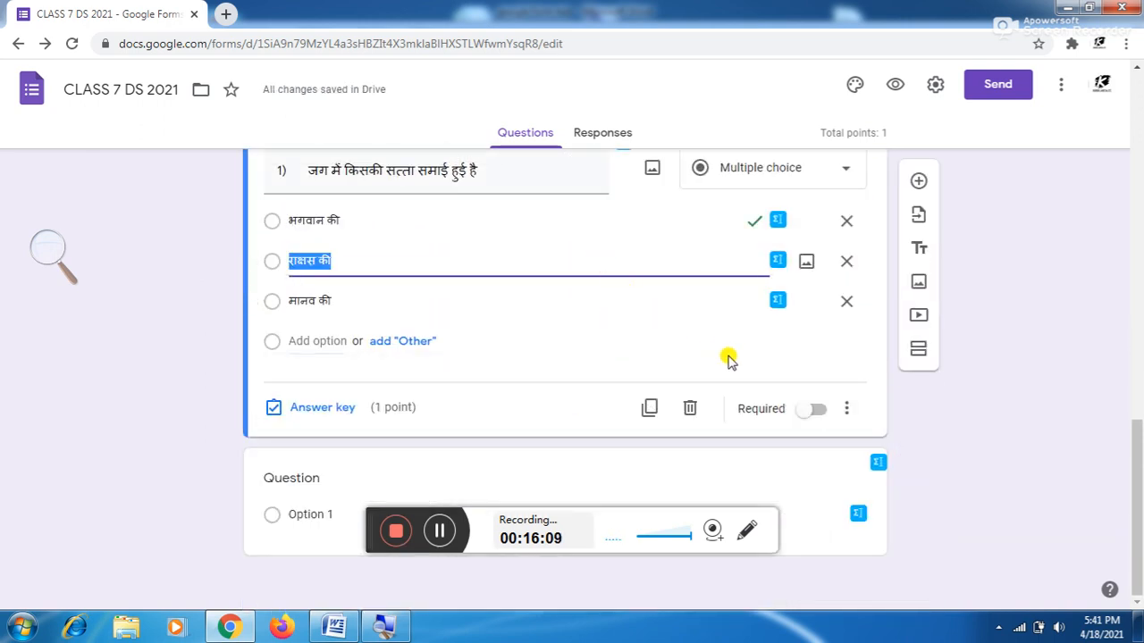
pyautogui.click(814, 412)
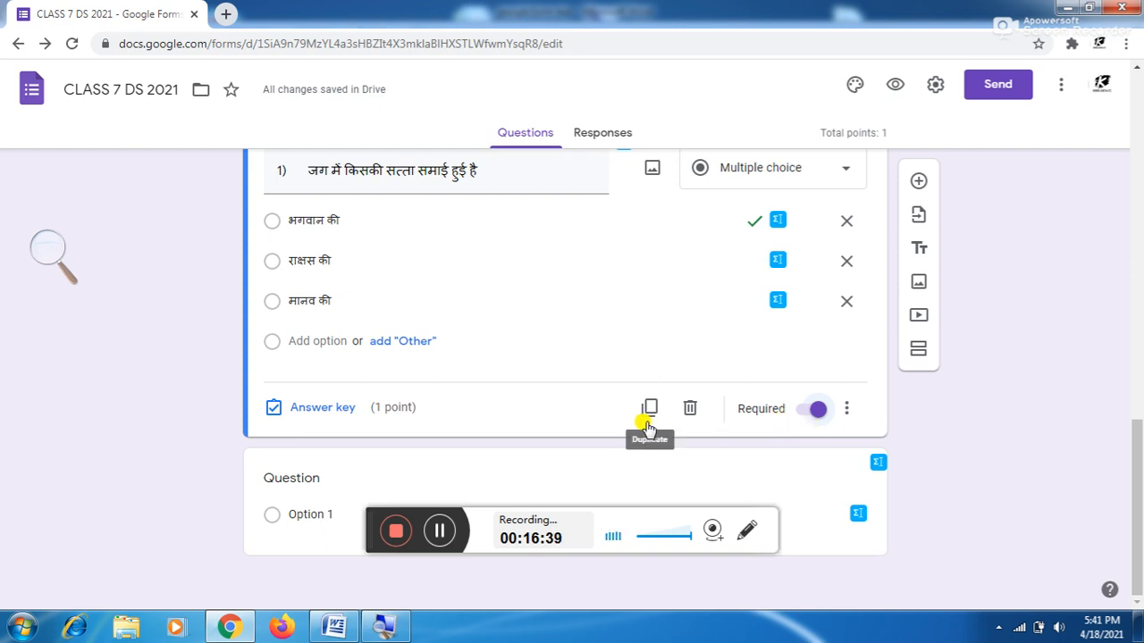
# - Copy question 2 from the Word document and enter "2) हरगुल से किसकी सुगंधी आ रही है" as the new blank question in the form
pyautogui.click(481, 469)
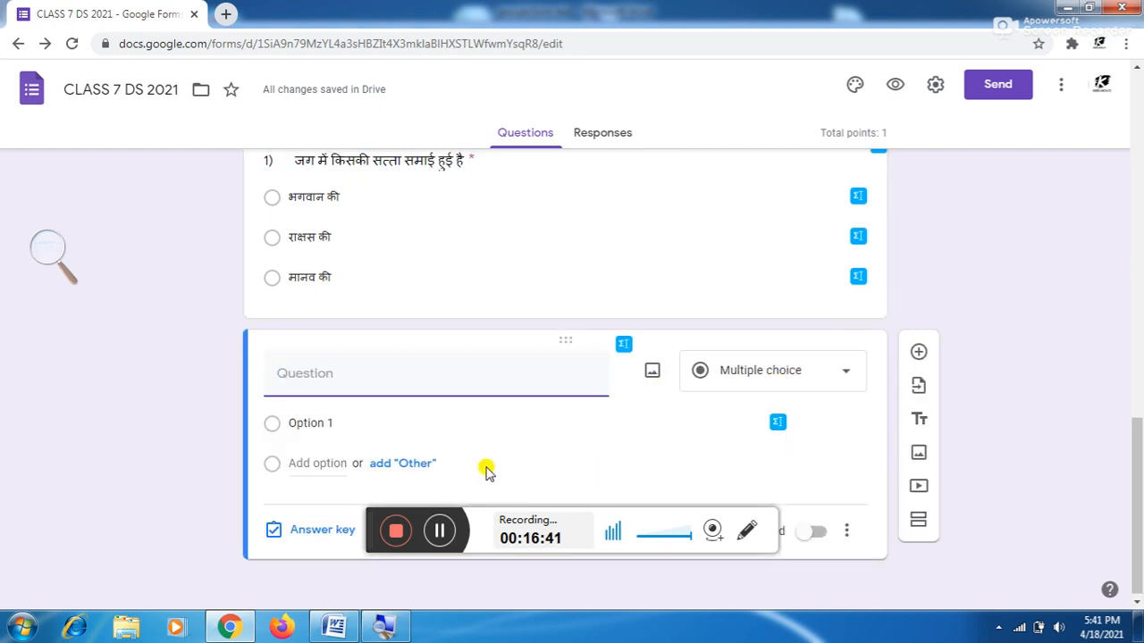
pyautogui.click(332, 628)
pyautogui.click(386, 340)
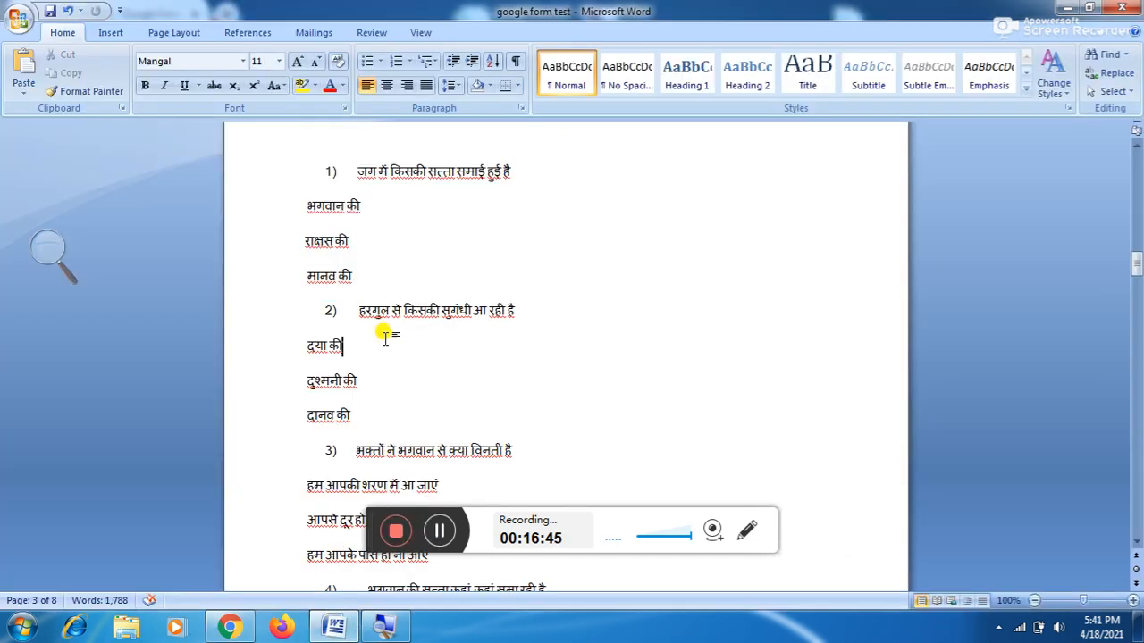
pyautogui.moveTo(332, 309); pyautogui.dragTo(539, 312)
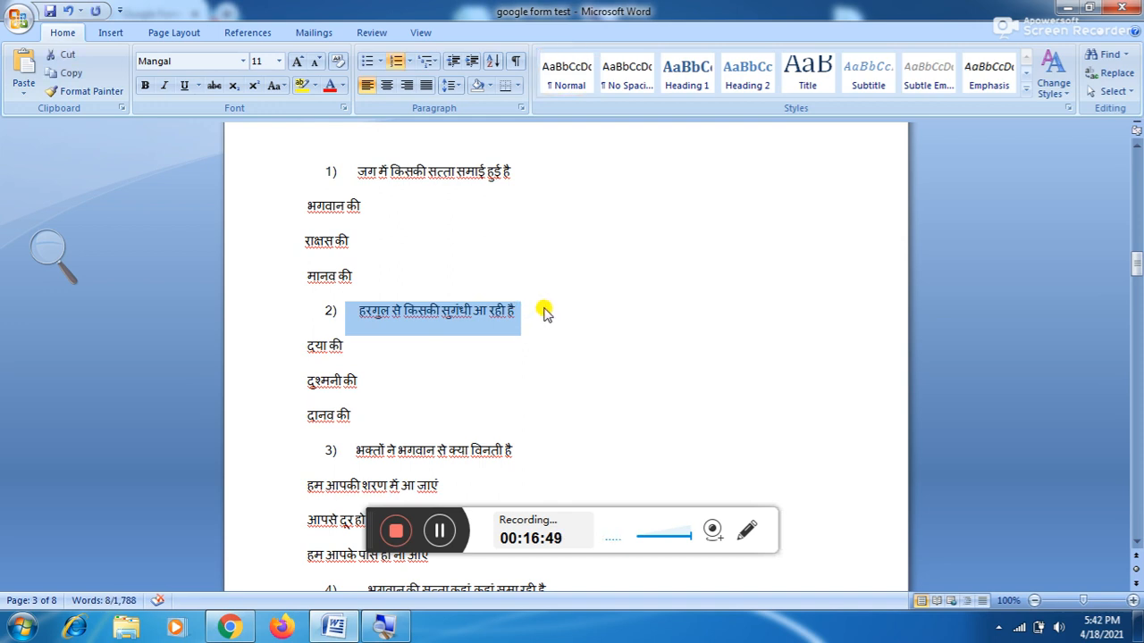
pyautogui.click(229, 625)
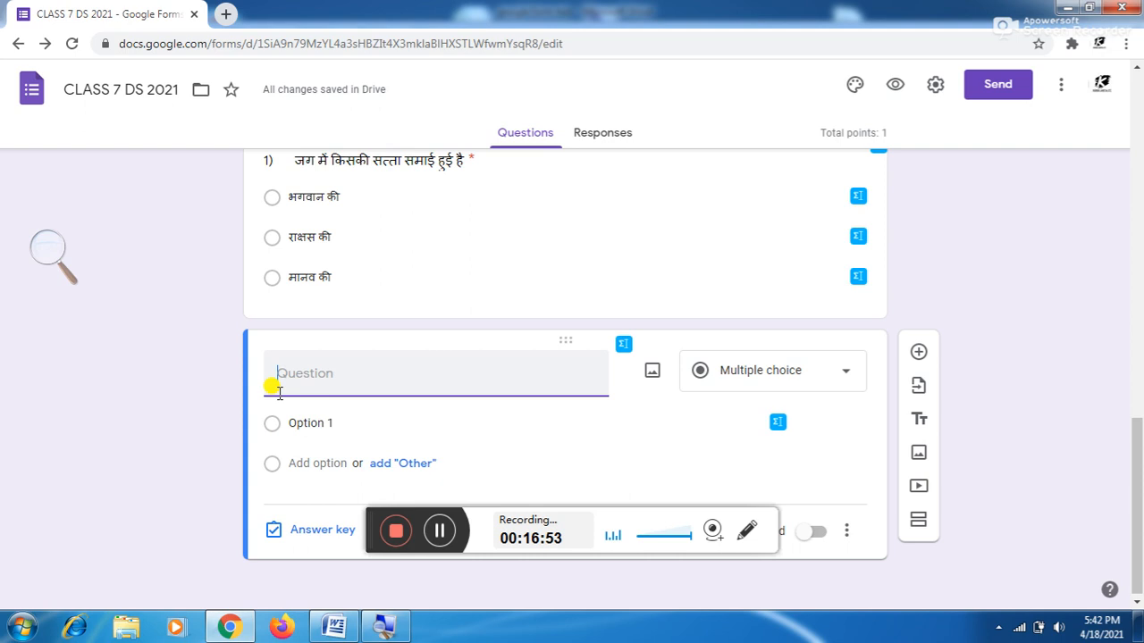
pyautogui.write('2)\tहरगुल से किसकी सुगंधी आ रही है')
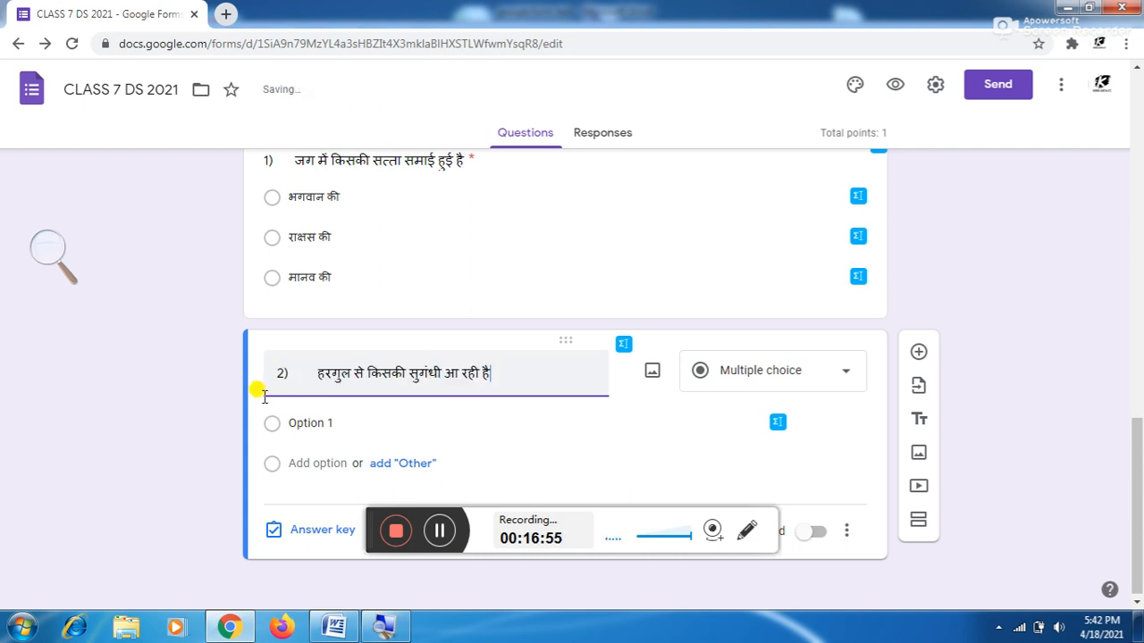
# - Copy question 2's three answers from the Word document and paste them as its options: दया की, दुश्मनी की, दानव की
pyautogui.click(332, 628)
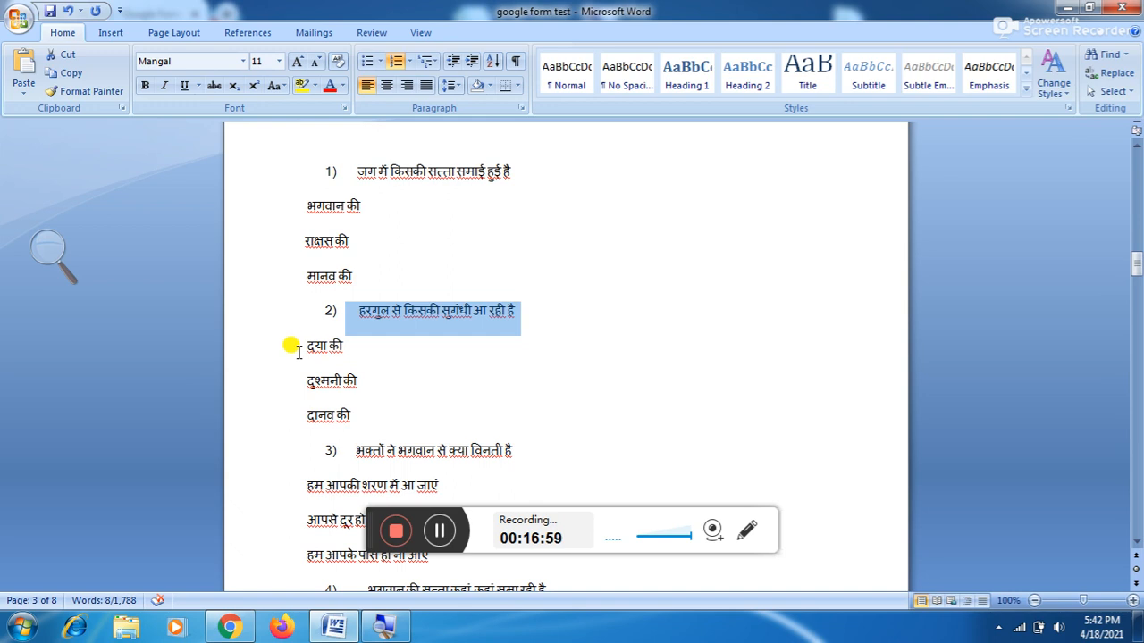
pyautogui.moveTo(301, 349); pyautogui.dragTo(373, 409)
pyautogui.hotkey('ctrl', 'c')
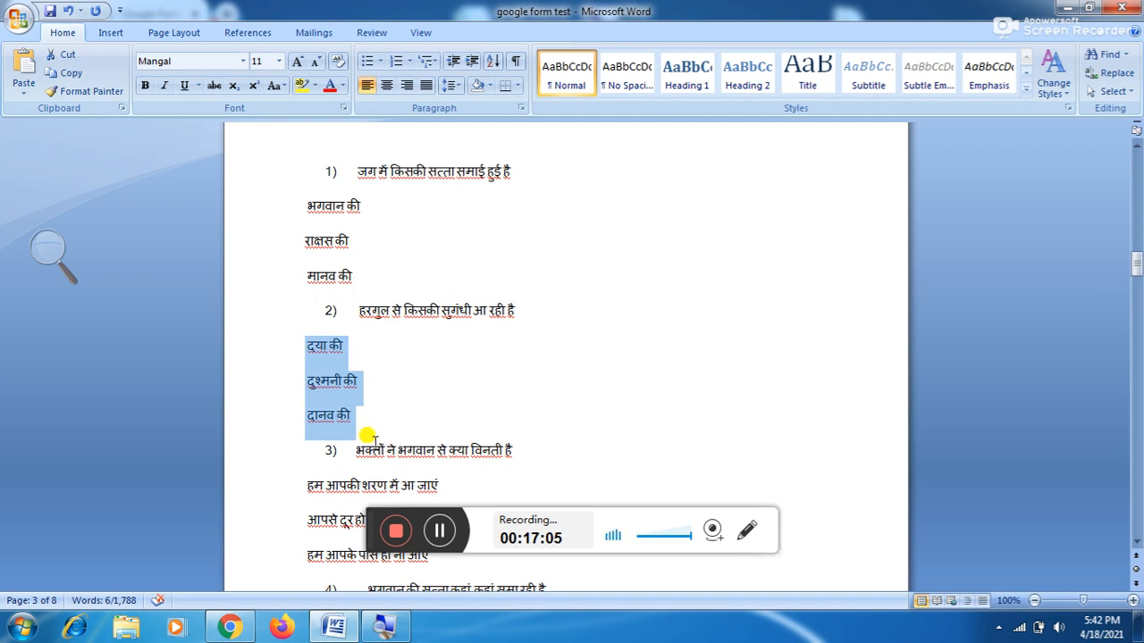
pyautogui.click(244, 630)
pyautogui.click(314, 424)
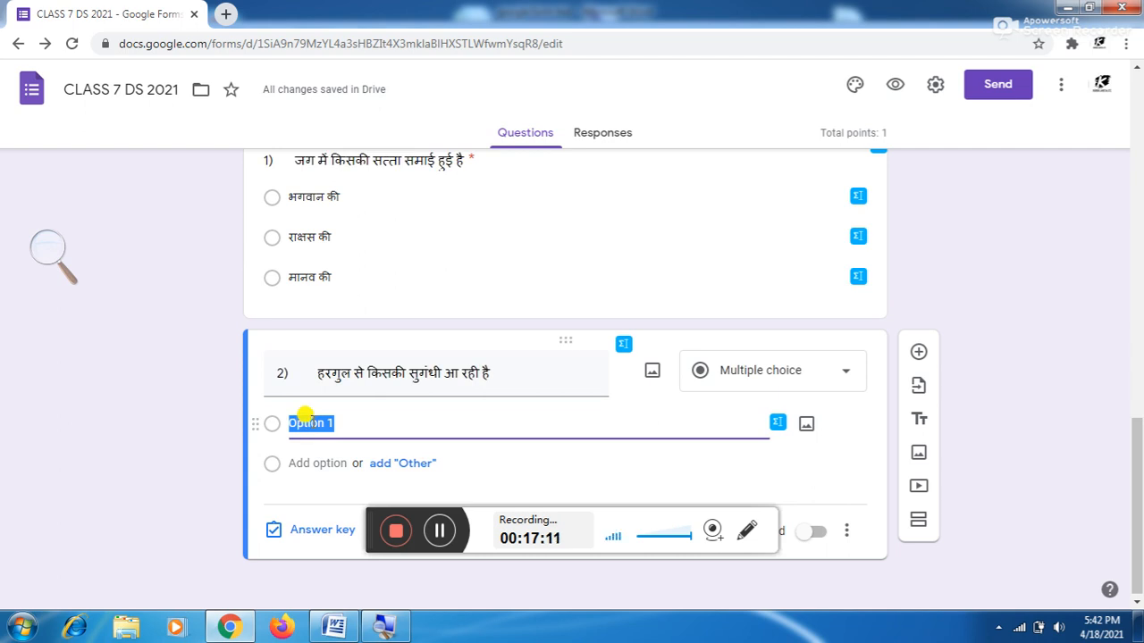
pyautogui.hotkey('ctrl', 'v')
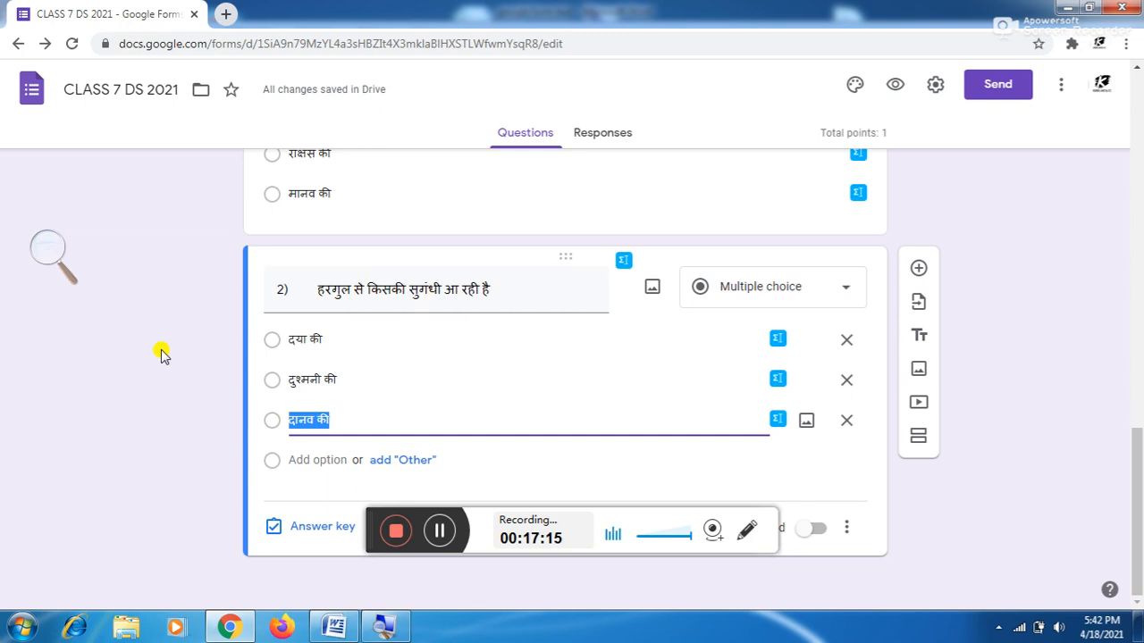
# - Mark दया की as question 2's correct answer worth 1 point, and make the question required
pyautogui.click(49, 250)
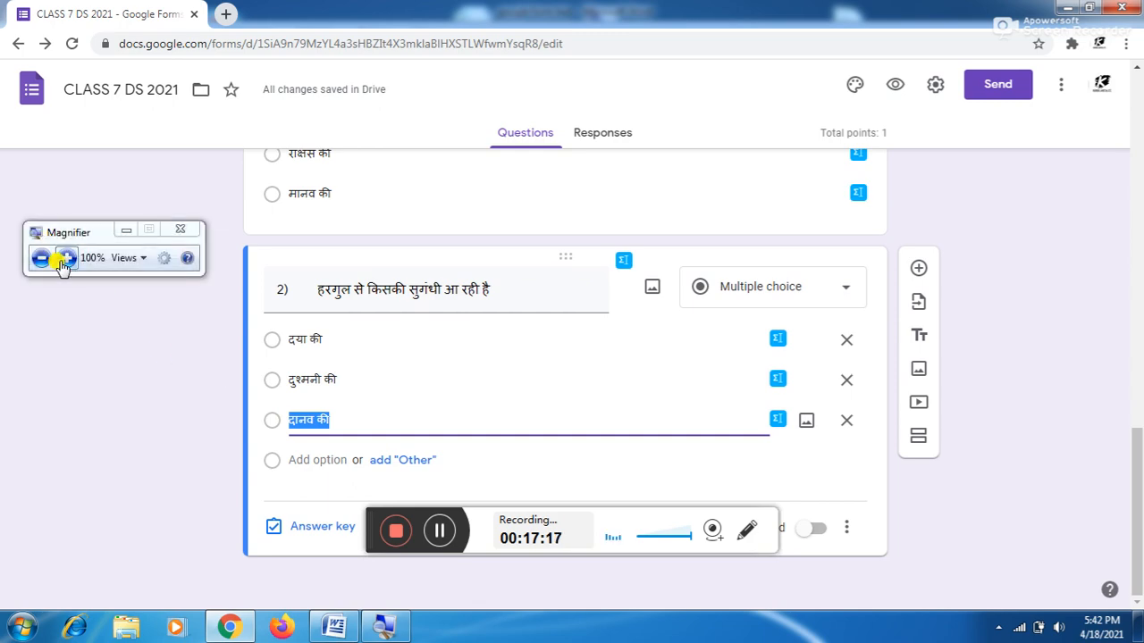
pyautogui.click(66, 257)
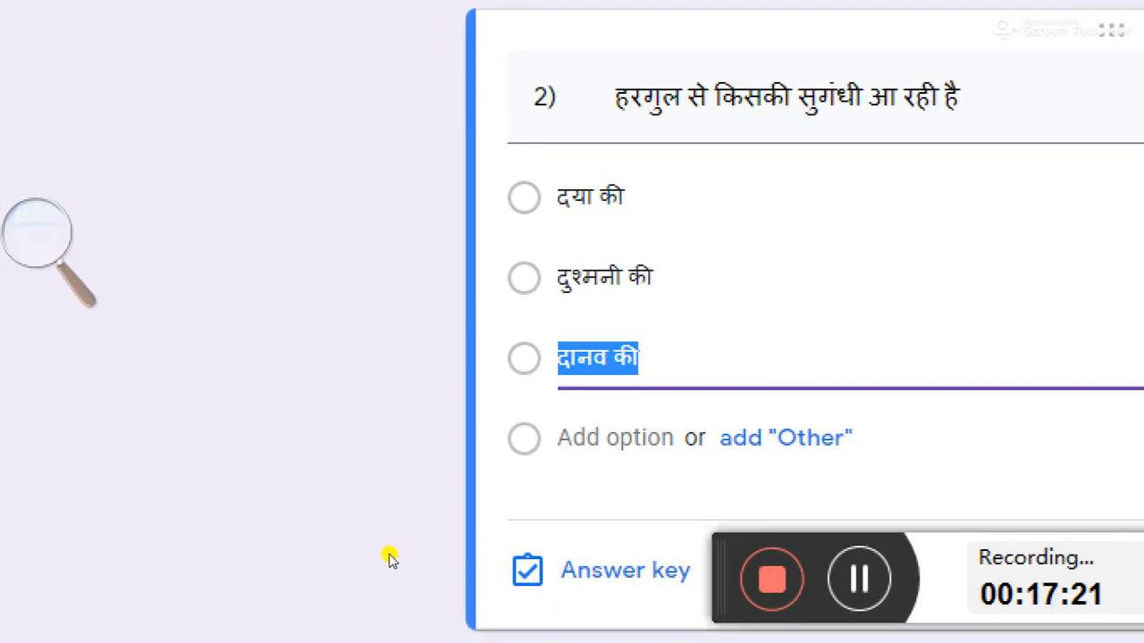
pyautogui.click(308, 529)
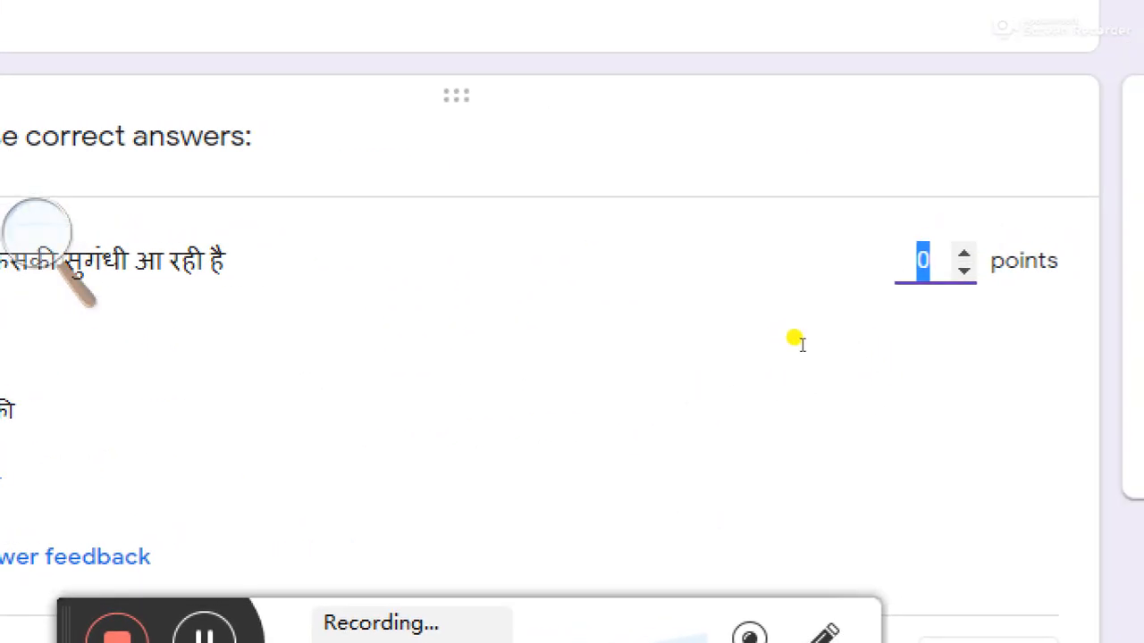
pyautogui.write('1')
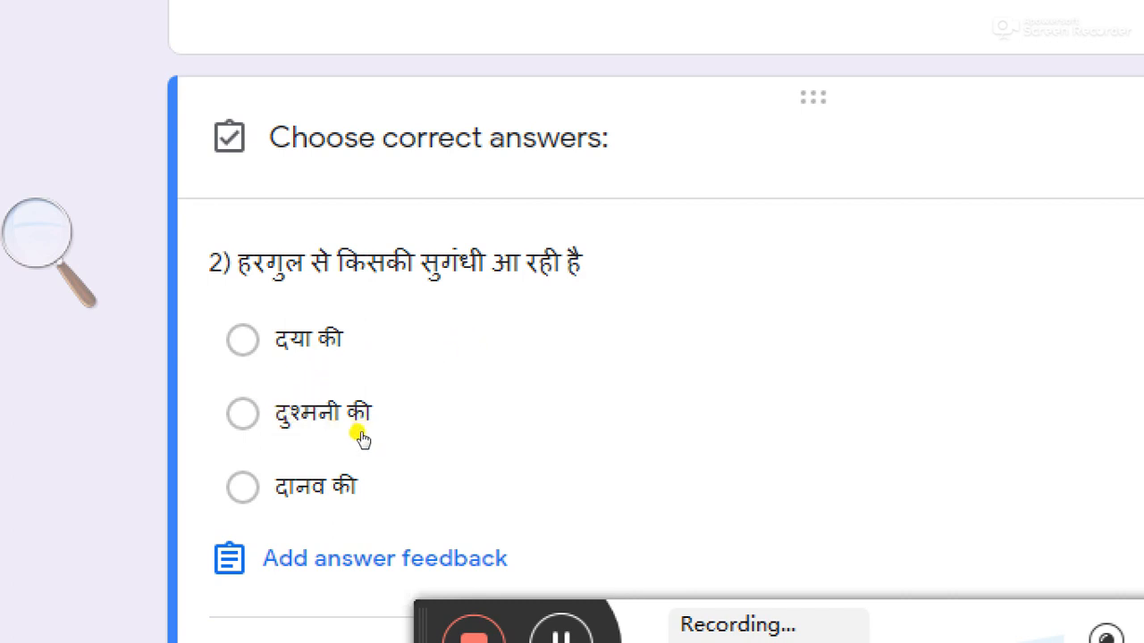
pyautogui.click(281, 383)
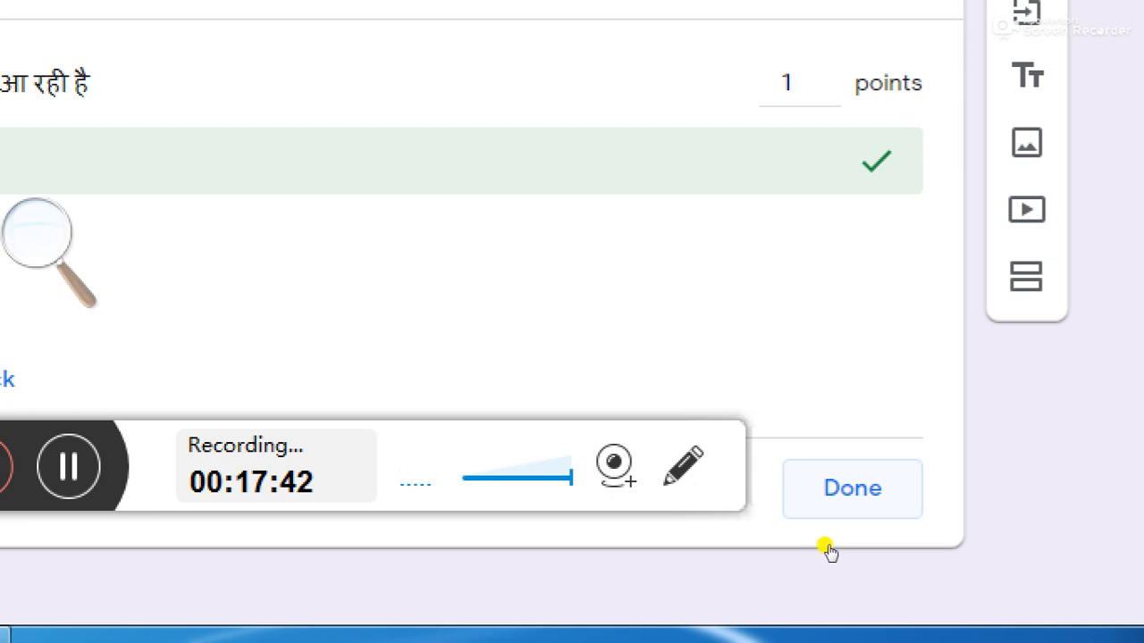
pyautogui.click(830, 514)
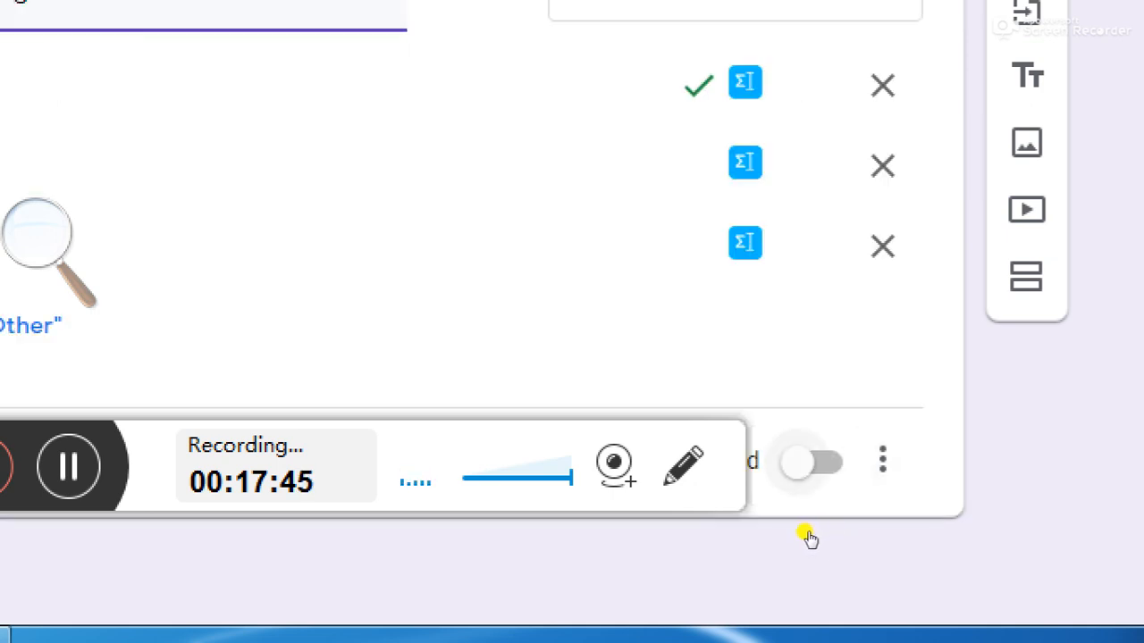
pyautogui.click(813, 462)
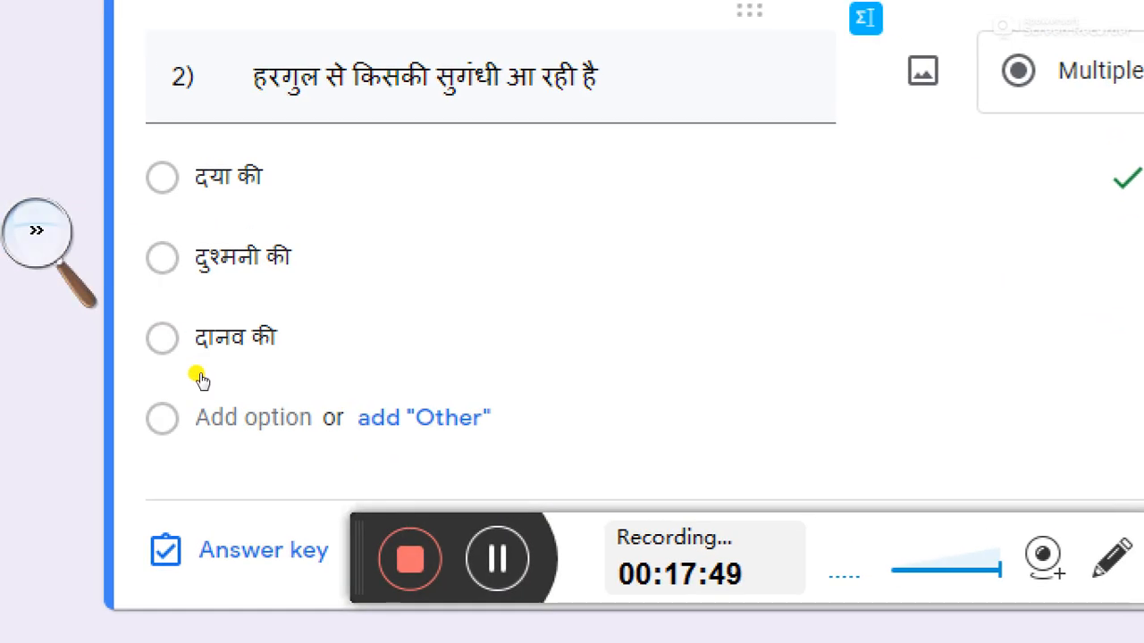
# - Return the screen magnification to 100% and move the Magnifier window clear of the question card
pyautogui.click(36, 237)
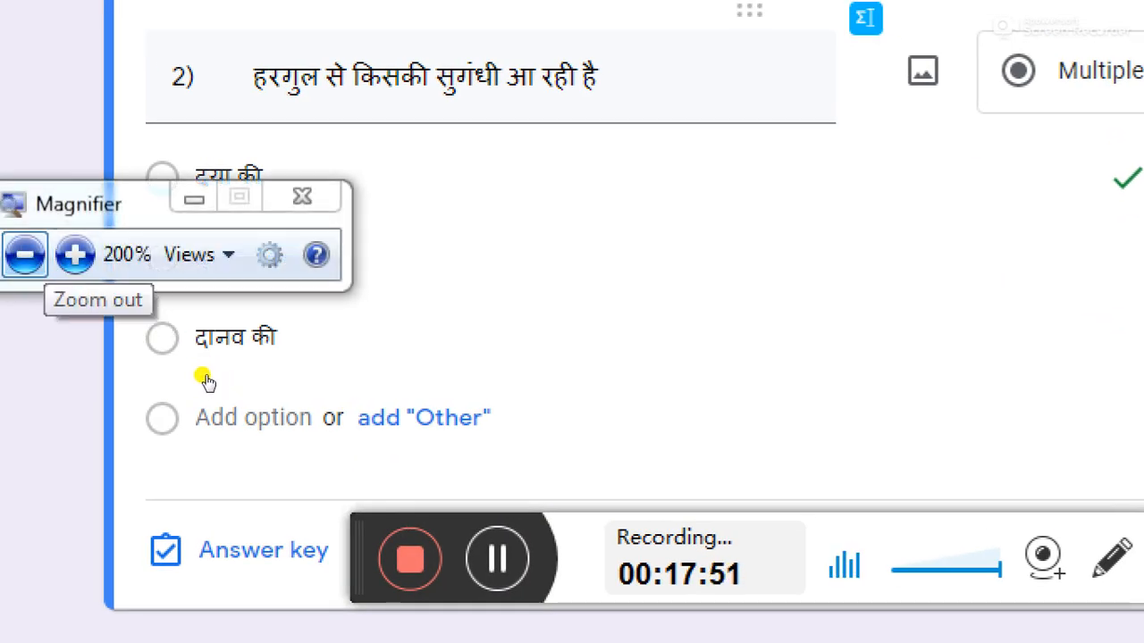
pyautogui.click(204, 378)
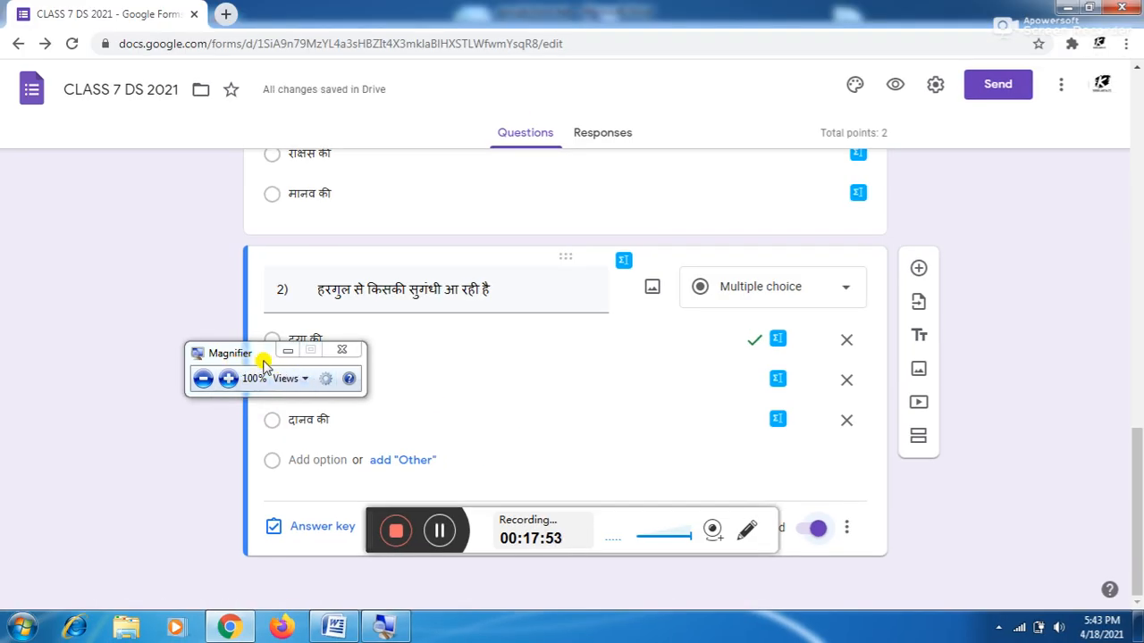
pyautogui.moveTo(255, 355); pyautogui.dragTo(90, 196)
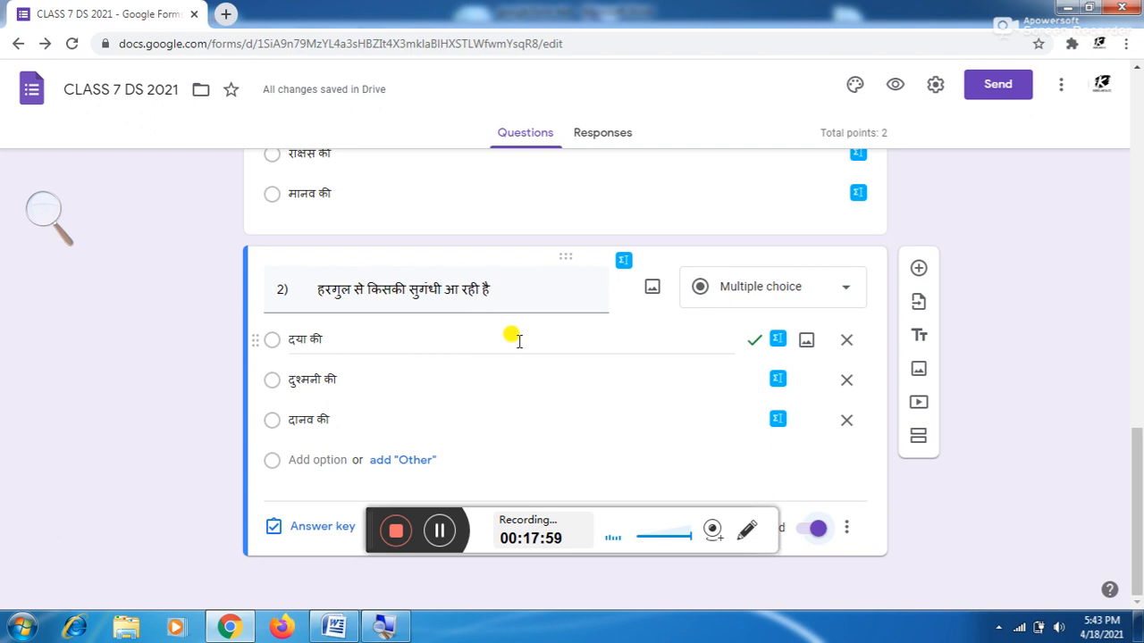
pyautogui.click(439, 530)
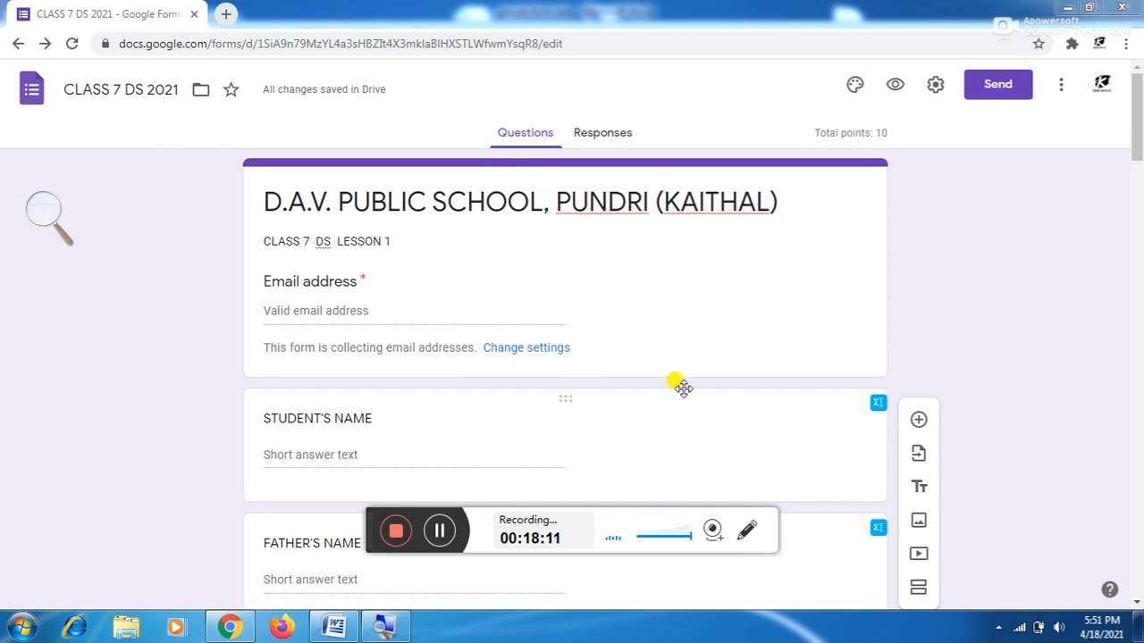
# - Review the form from the student details through question 10, using 200% screen magnification
pyautogui.scroll(-15, 680, 324)
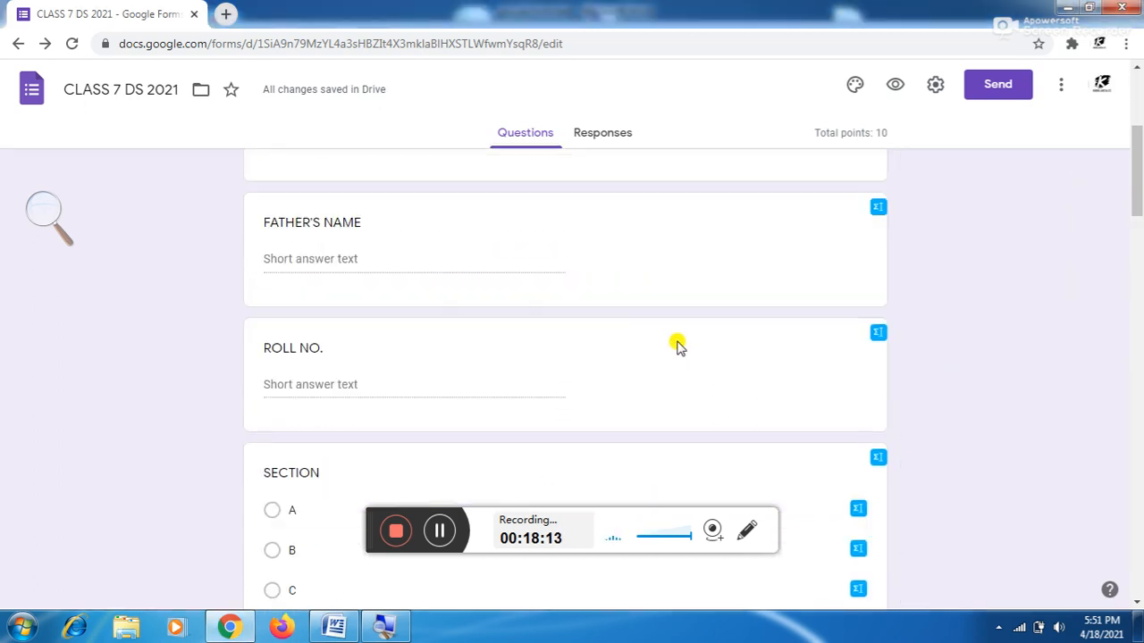
pyautogui.scroll(-17, 672, 341)
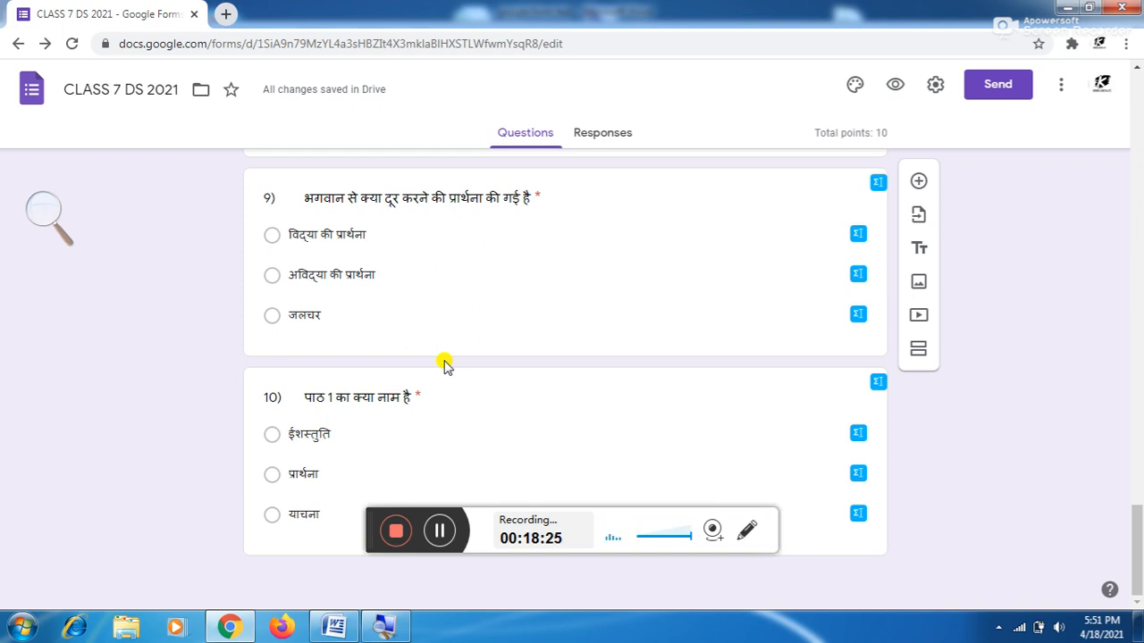
pyautogui.click(44, 212)
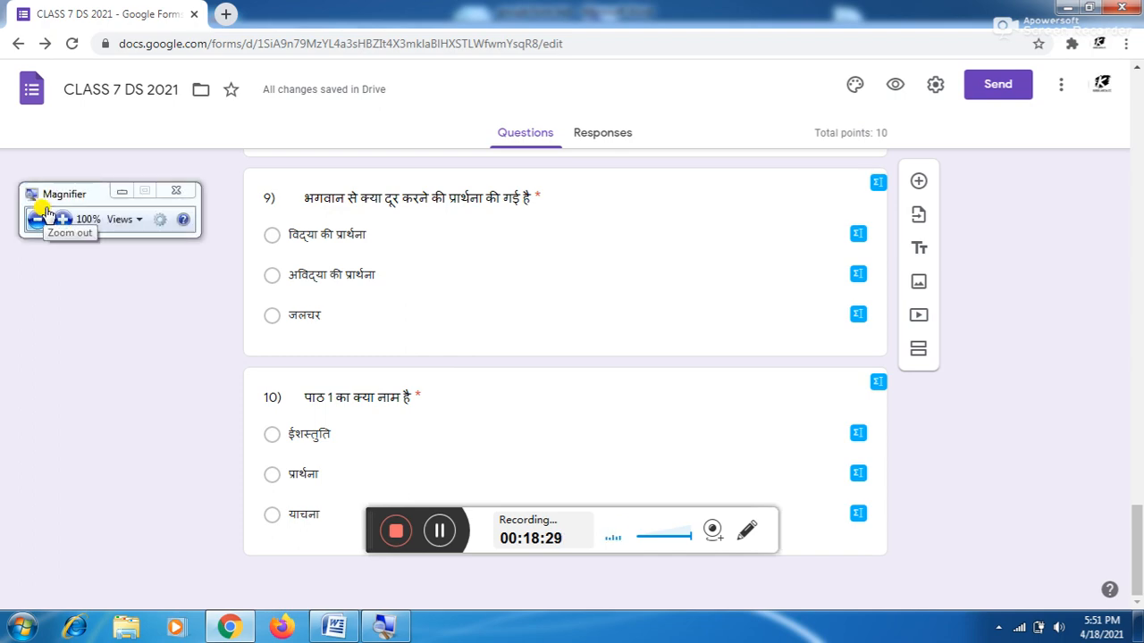
pyautogui.click(57, 220)
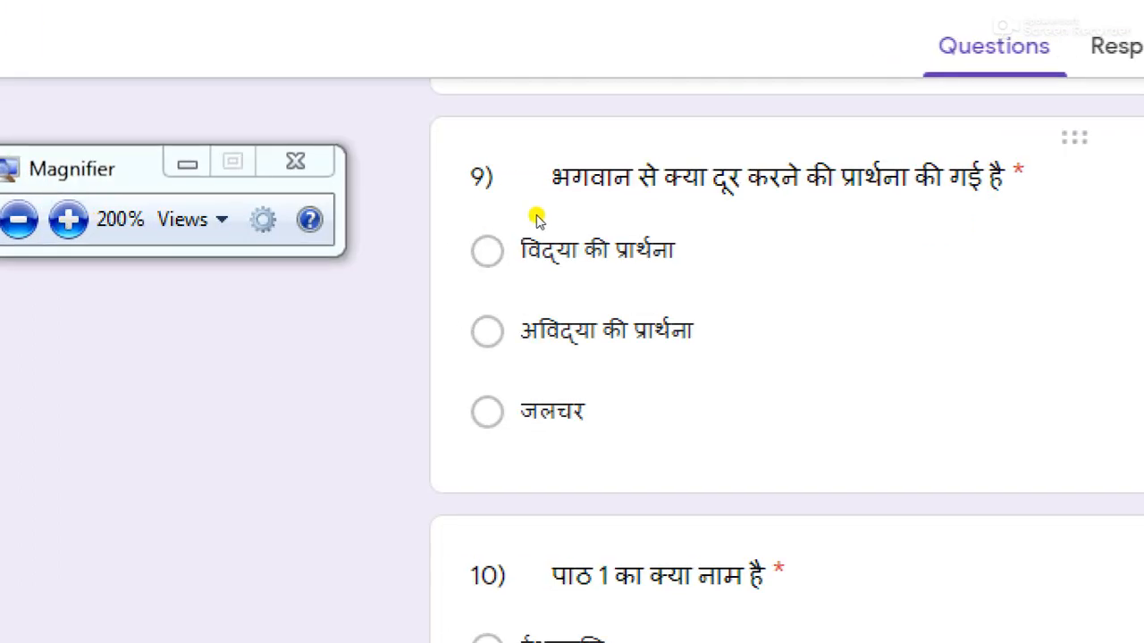
pyautogui.scroll(4, 665, 184)
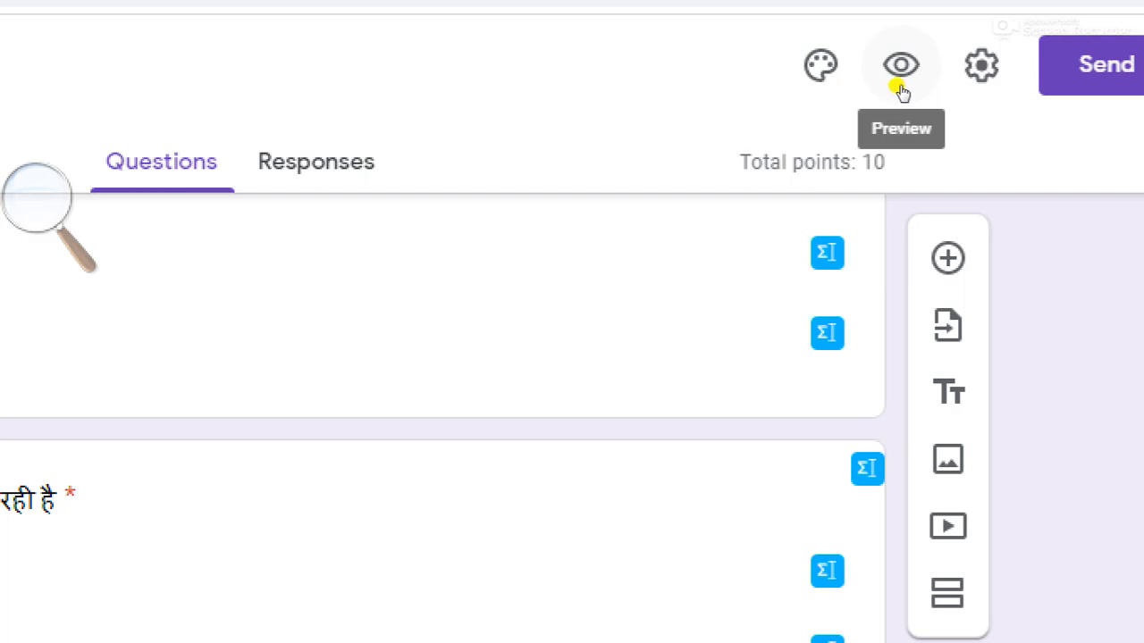
# - Preview the form as respondents see it, check its heading and student detail fields, and close the preview
pyautogui.click(900, 88)
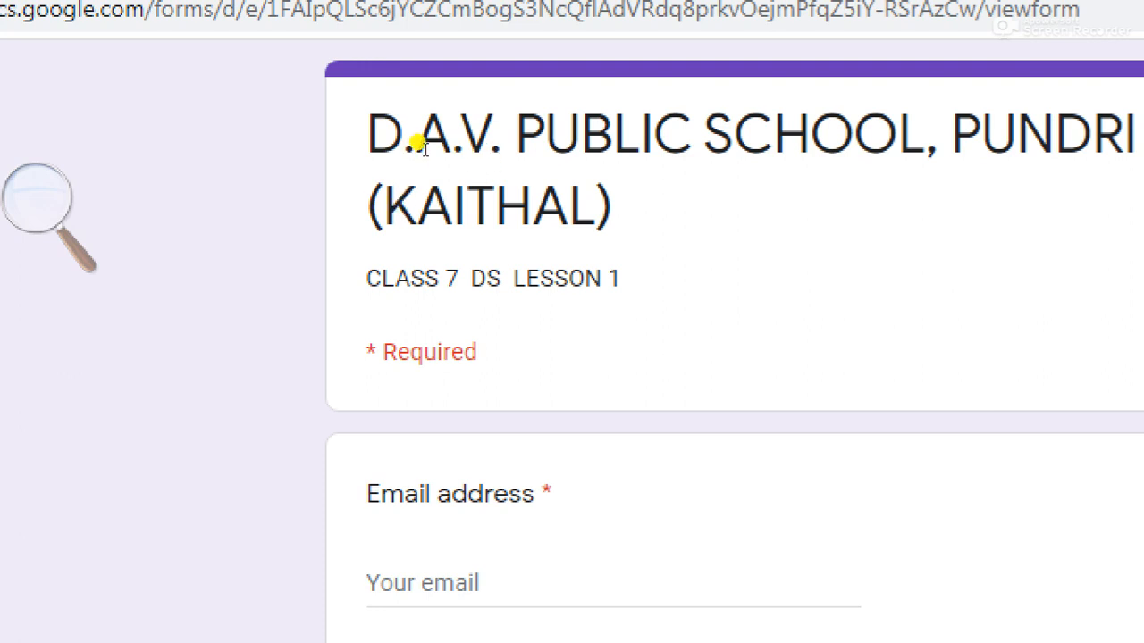
pyautogui.scroll(-5, 427, 172)
pyautogui.scroll(5, 424, 170)
pyautogui.scroll(-3, 384, 210)
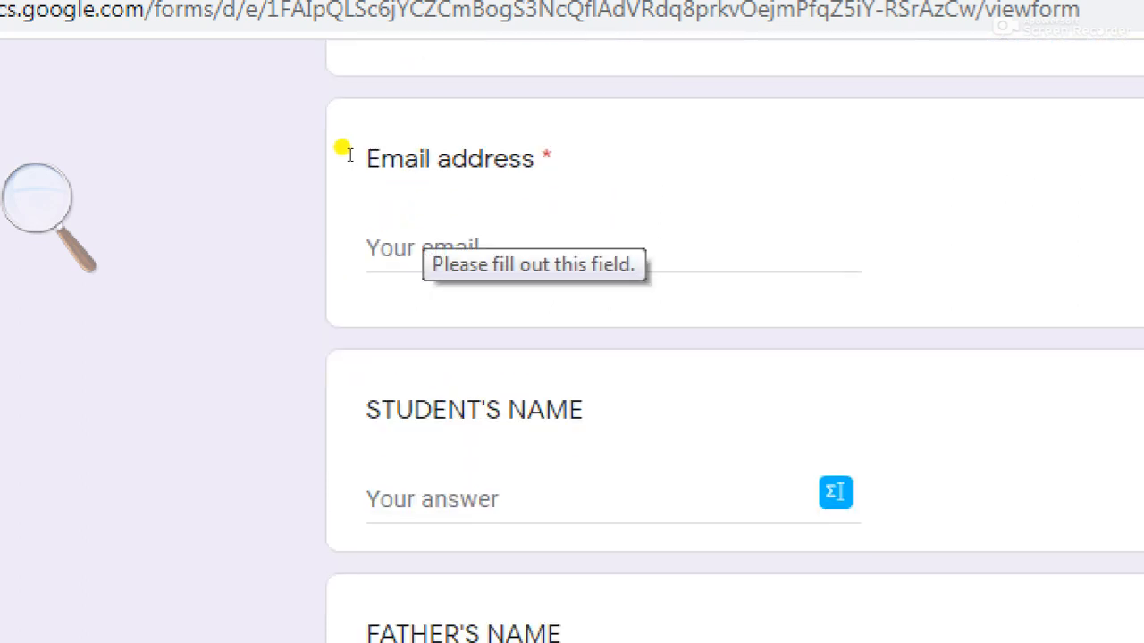
pyautogui.scroll(3, 393, 157)
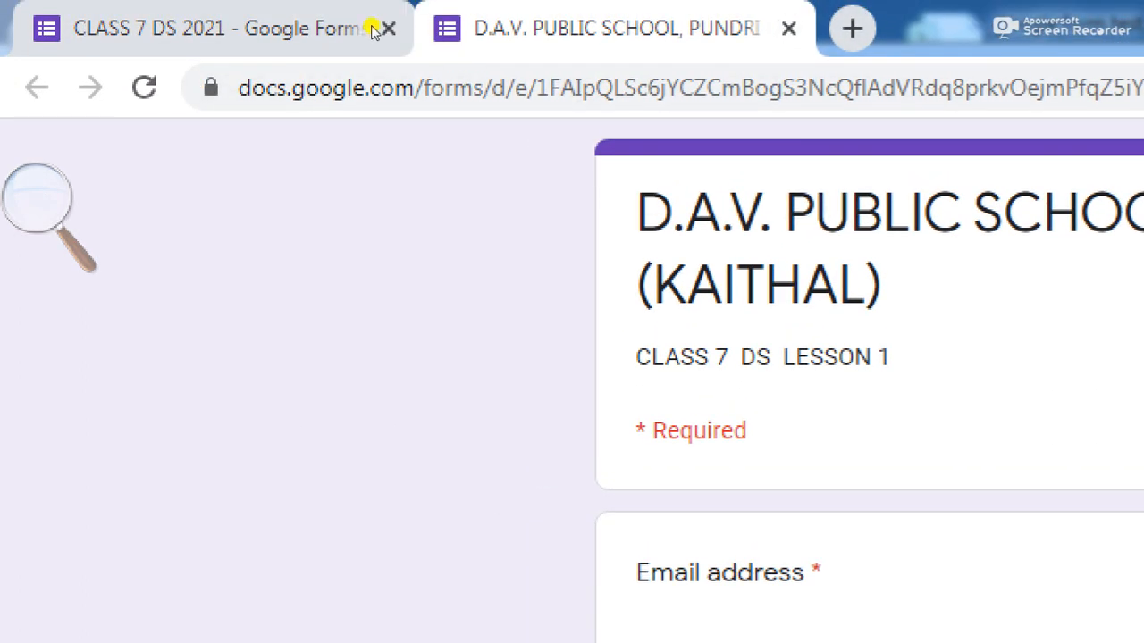
pyautogui.hotkey('ctrl', 'w')
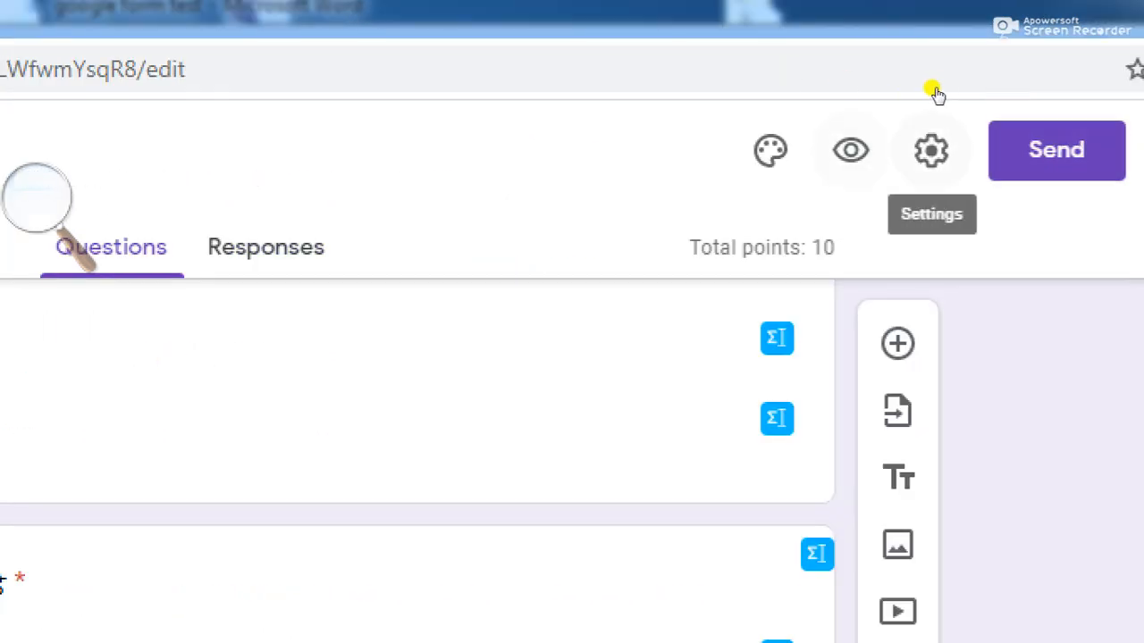
# - Open the form settings and examine the presentation options and the quiz grade-release and respondent options
pyautogui.click(931, 150)
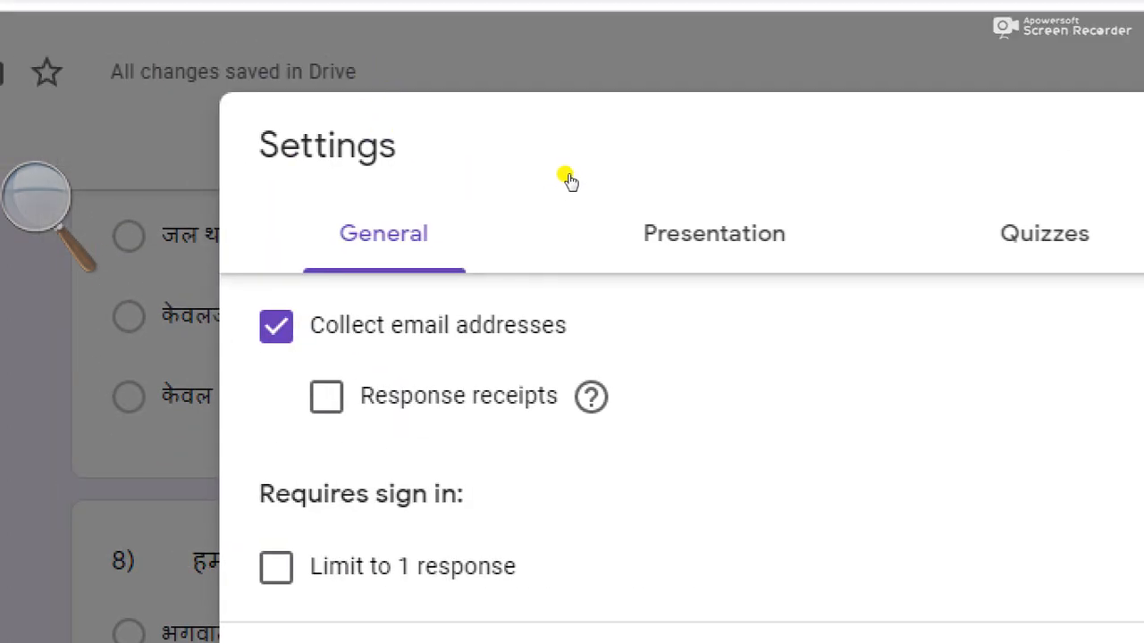
pyautogui.click(568, 172)
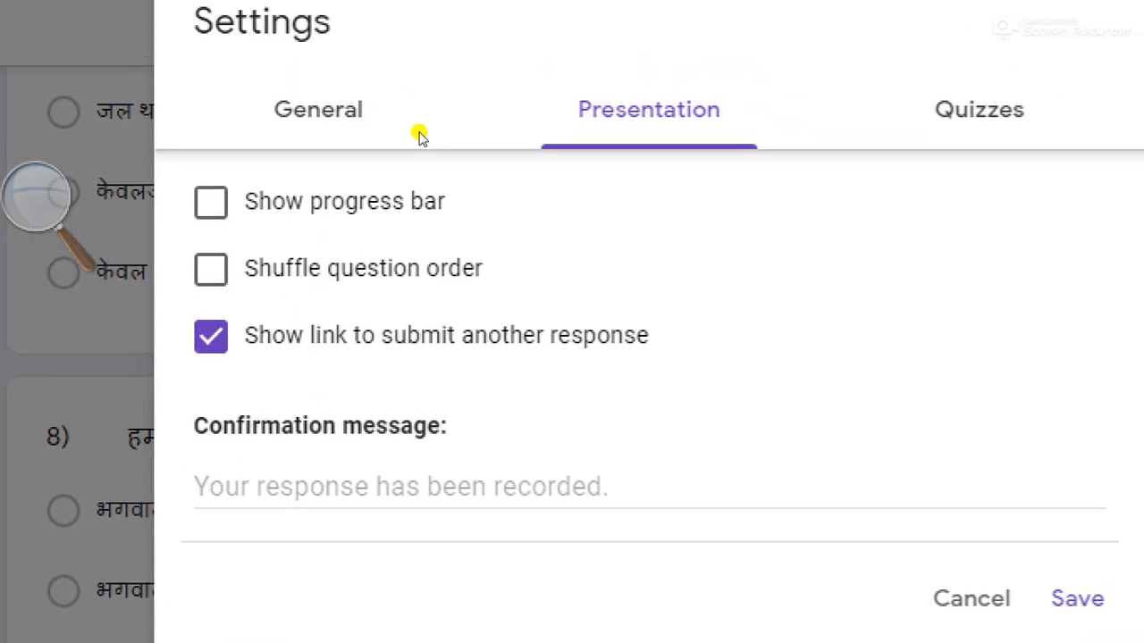
pyautogui.click(979, 110)
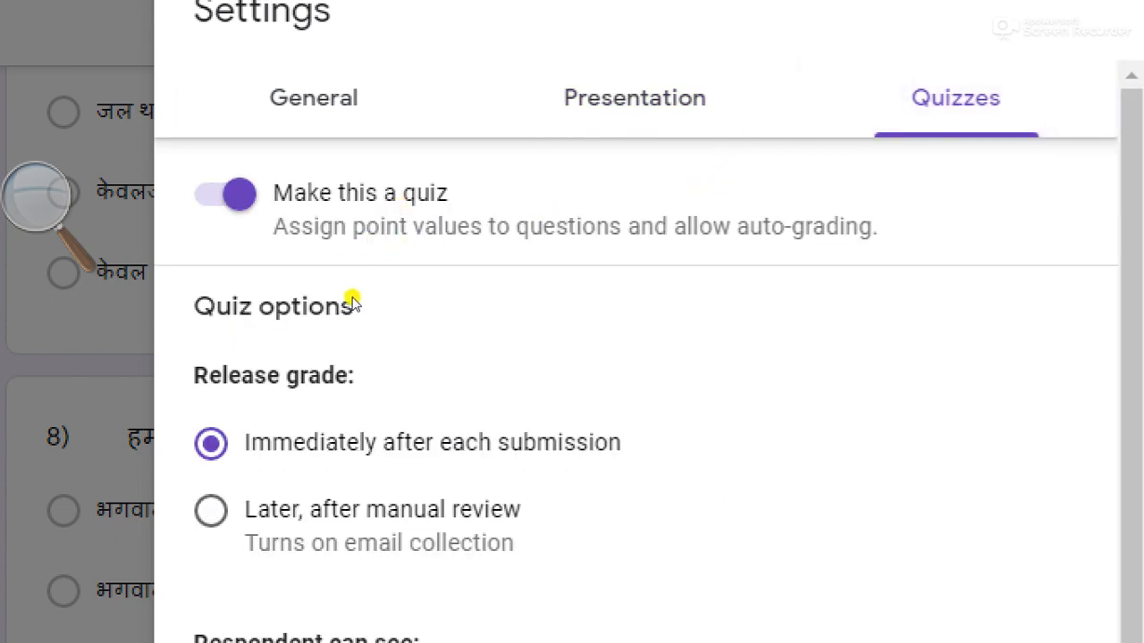
pyautogui.scroll(-2, 408, 383)
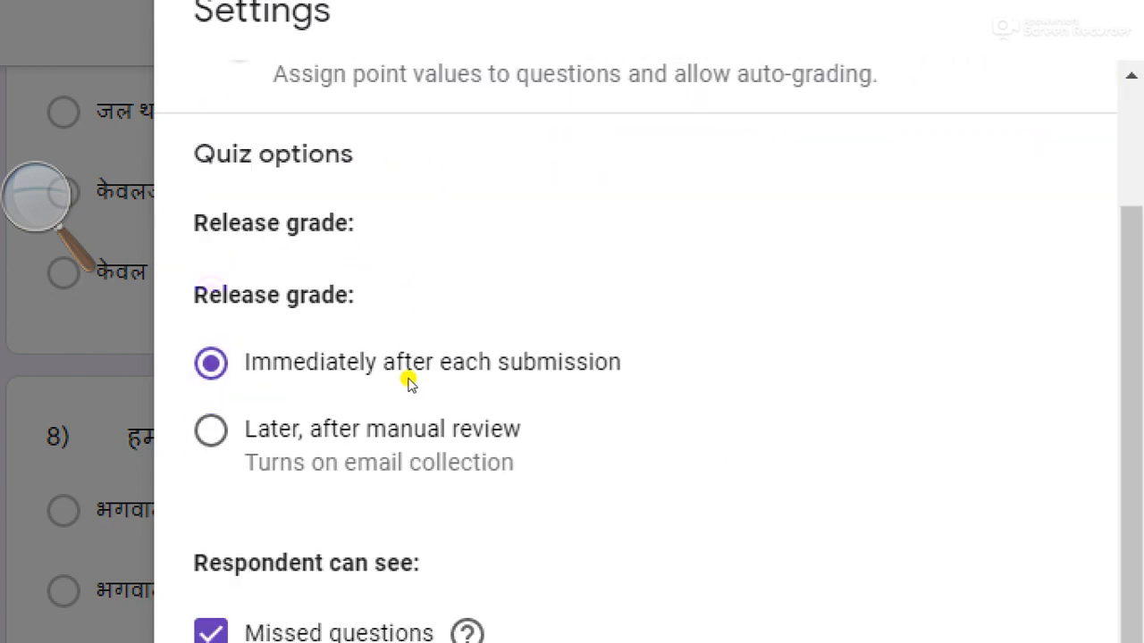
pyautogui.scroll(-3, 408, 384)
pyautogui.scroll(3, 407, 393)
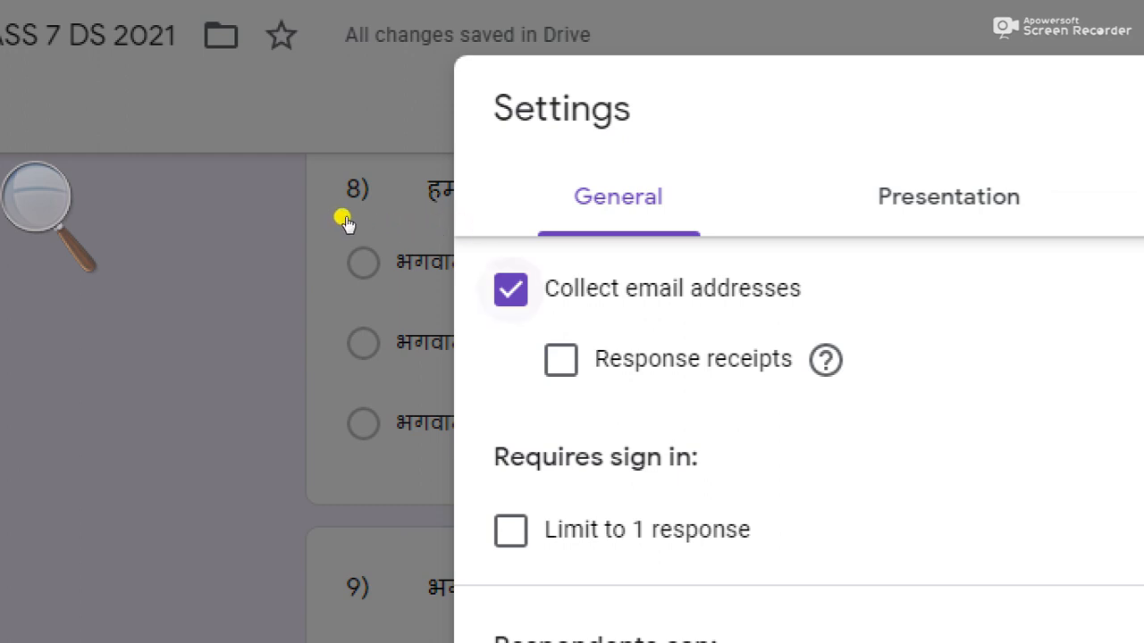
# - Turn off email address collection and toggle whether respondents can see summary charts and text responses
pyautogui.click(510, 289)
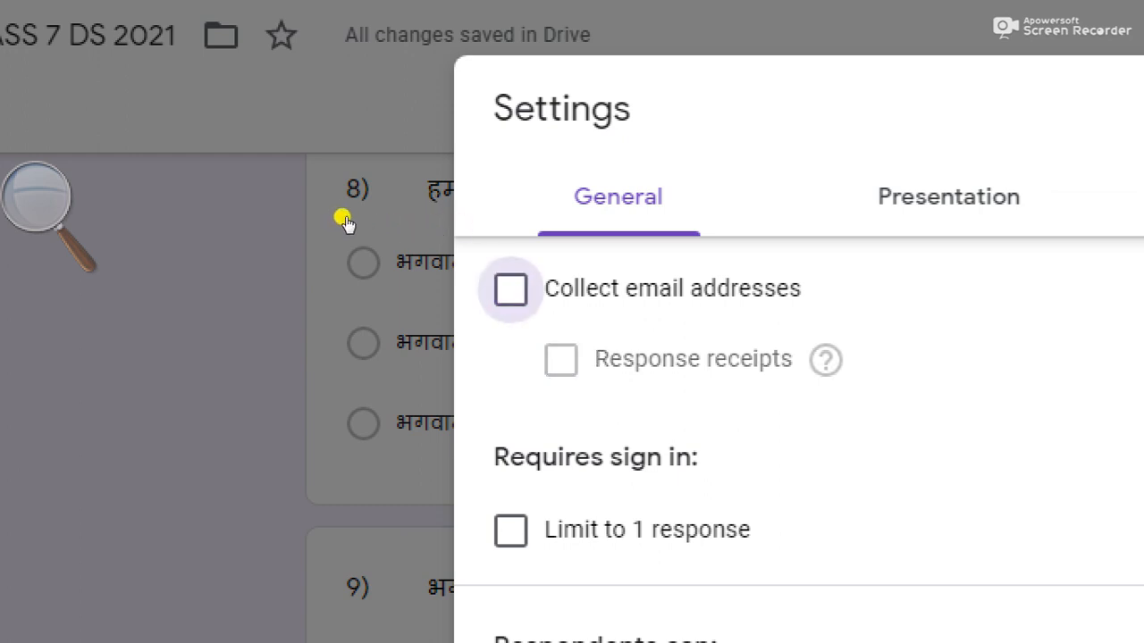
pyautogui.scroll(-3, 478, 293)
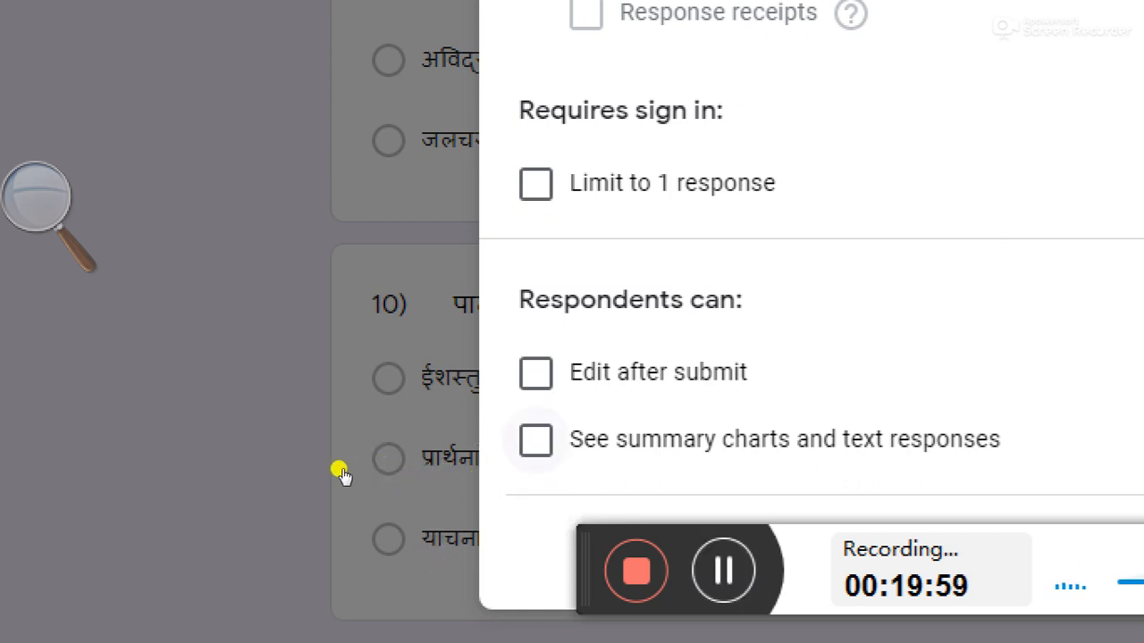
pyautogui.press('space')
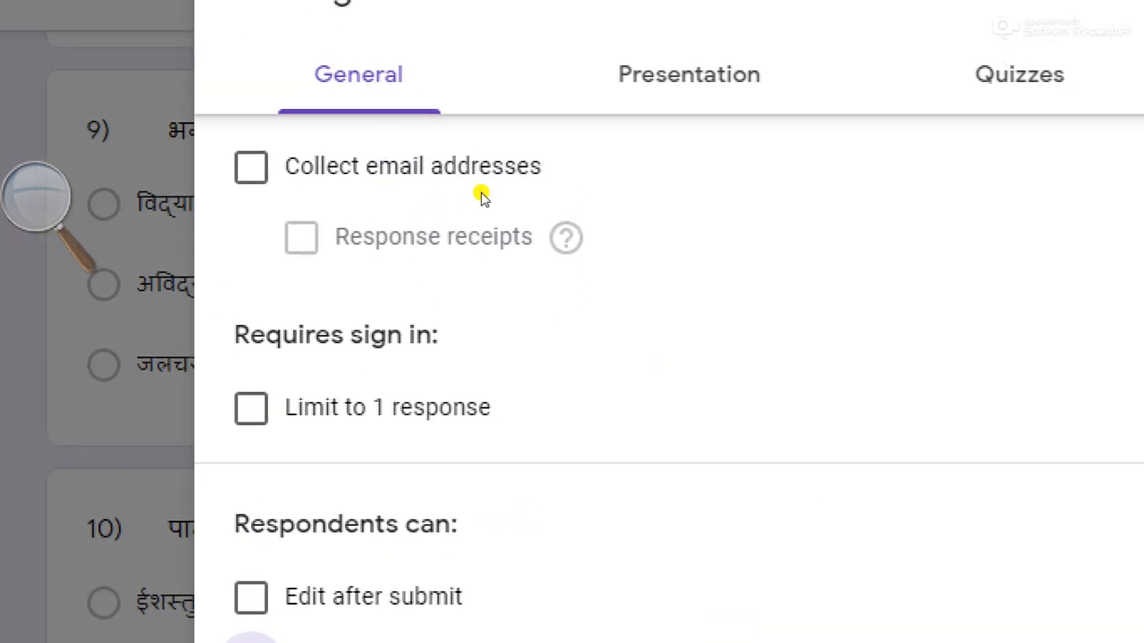
# - Set the form's confirmation message to "YOUR TEST SUBMIT , THANKS" and save the settings
pyautogui.click(571, 88)
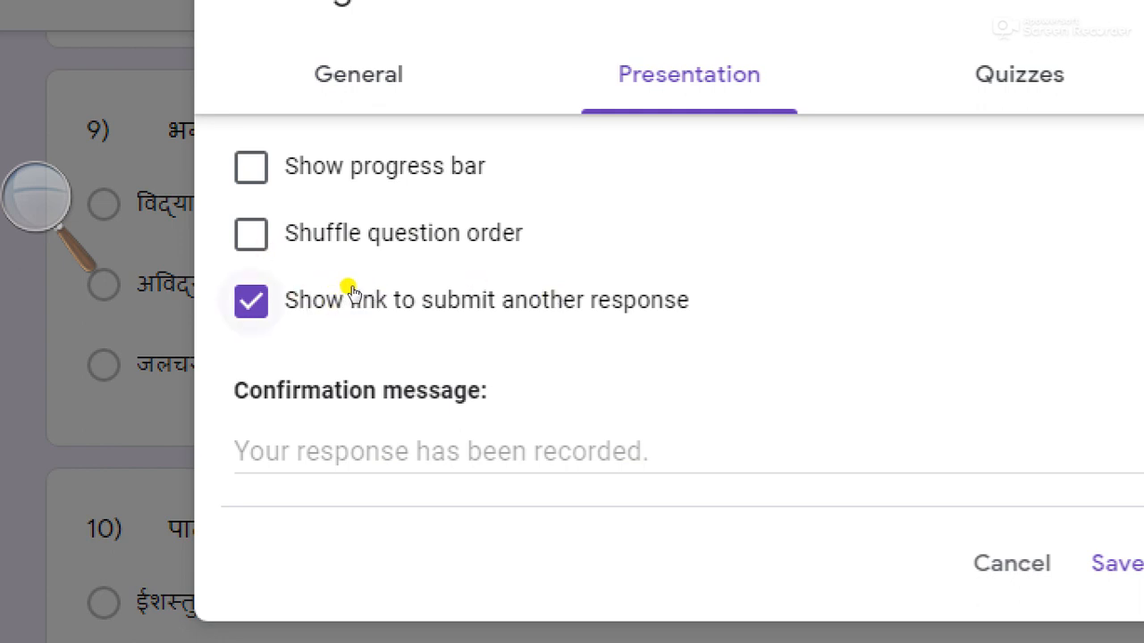
pyautogui.click(357, 361)
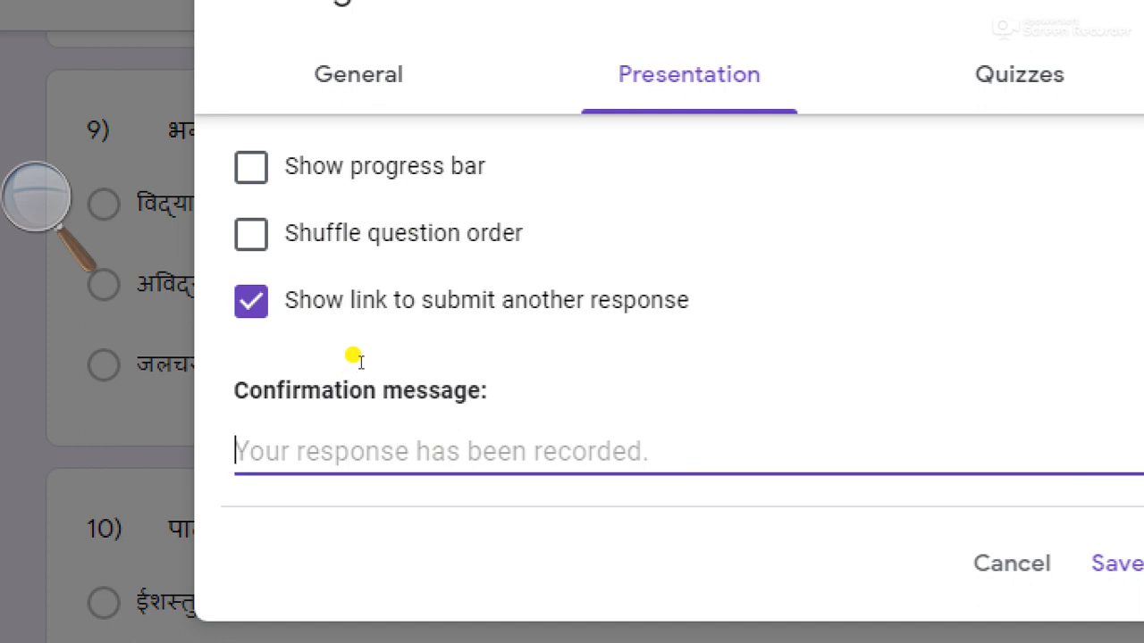
pyautogui.write('YOUR TEST SUBMIT , THANKS')
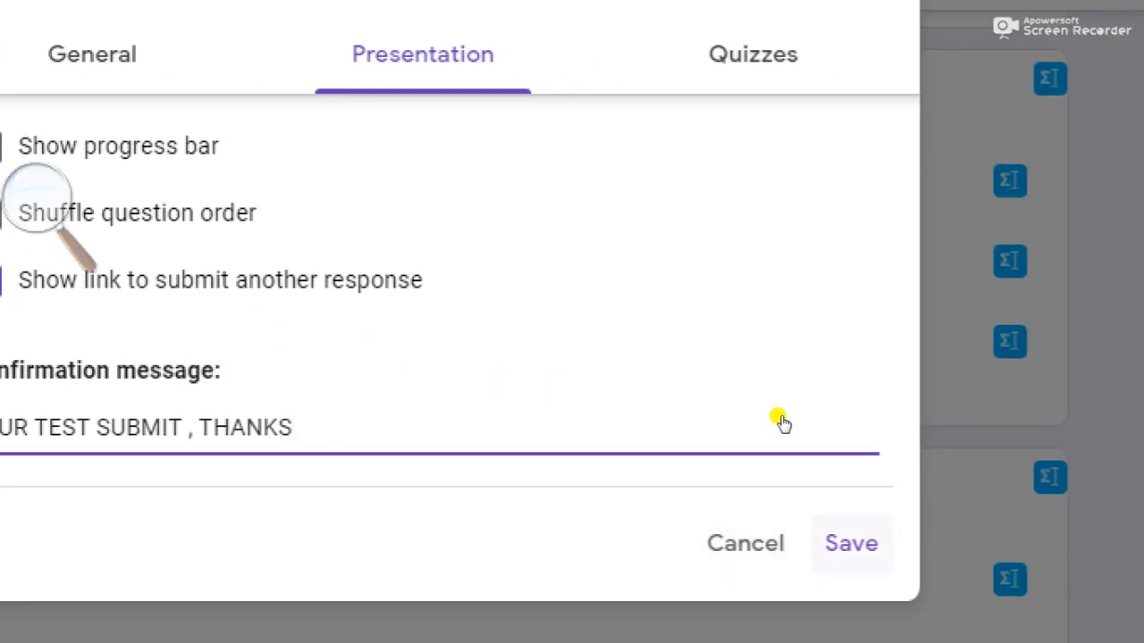
pyautogui.click(852, 544)
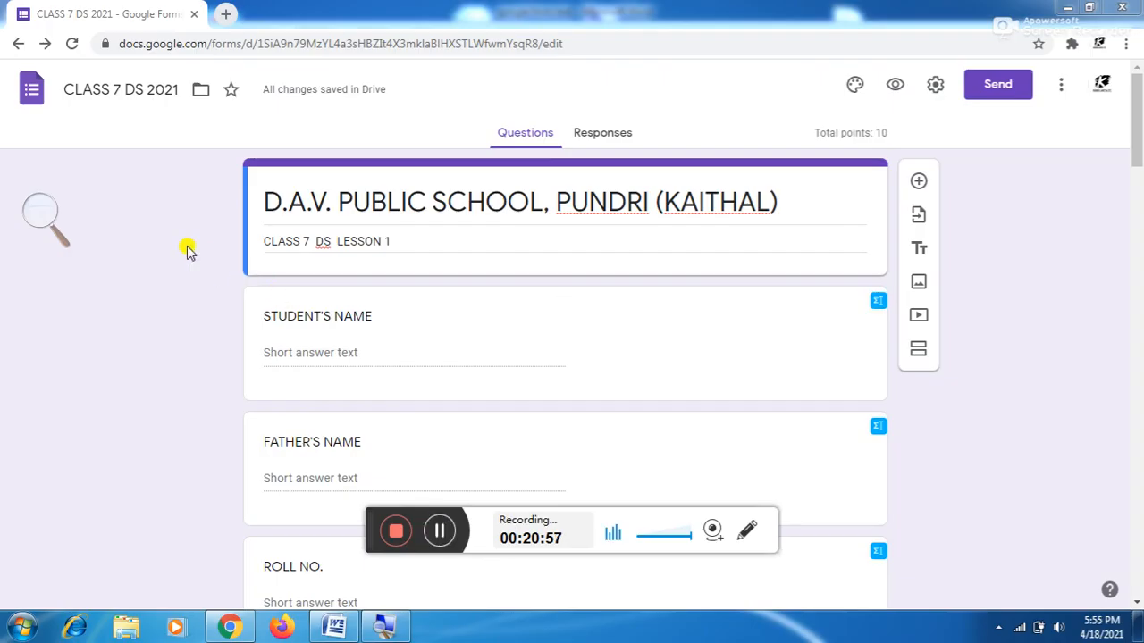
# - Magnify the screen to 200% and preview the form to check its heading and student detail fields
pyautogui.click(39, 213)
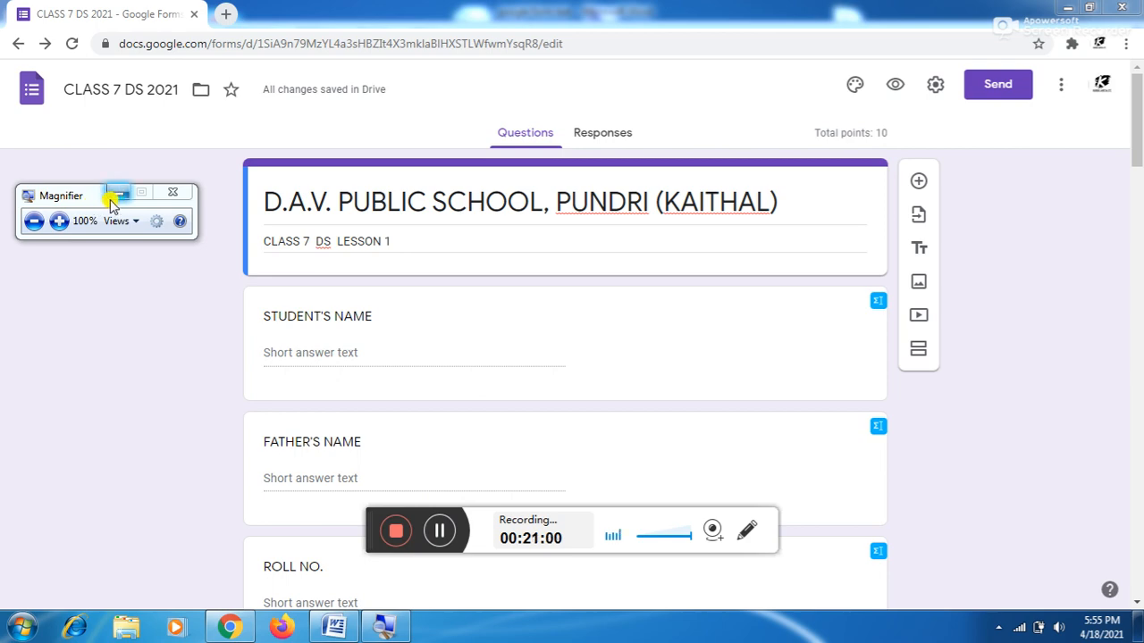
pyautogui.click(59, 220)
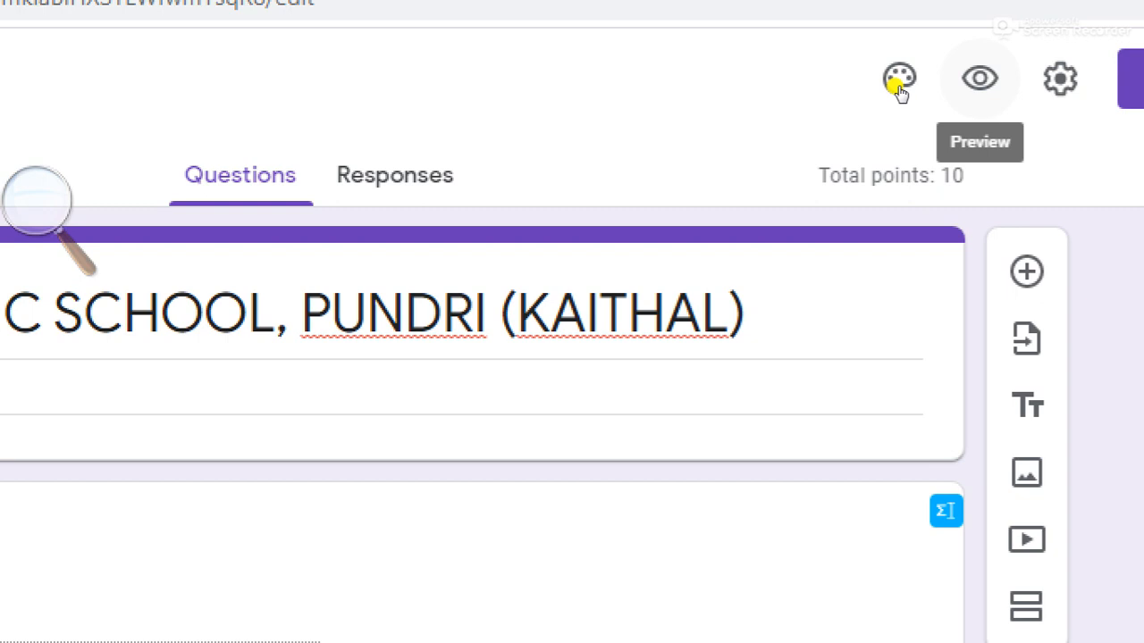
pyautogui.click(899, 89)
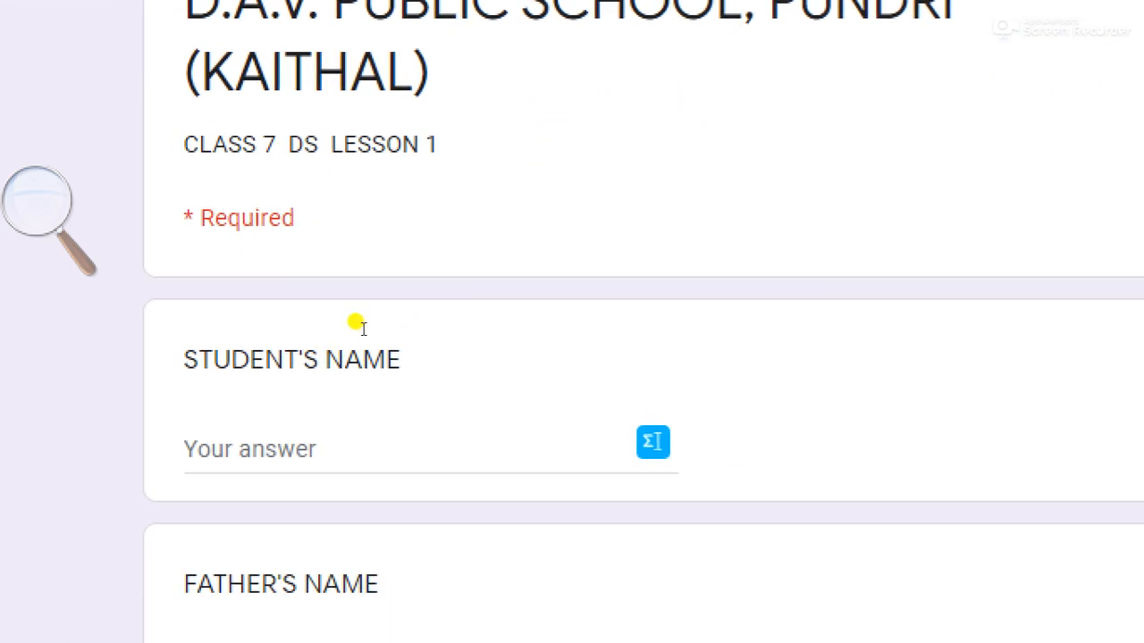
# - Fill in the STUDENT'S NAME, FATHER'S NAME and ROLL NO. fields of the previewed form with placeholder details
pyautogui.click(363, 329)
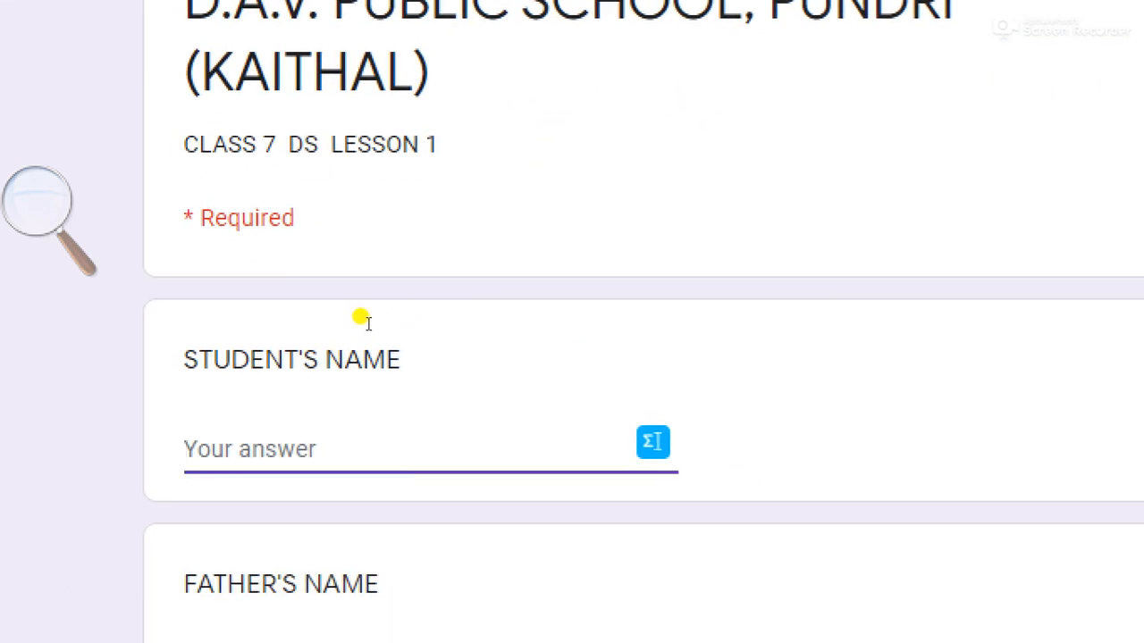
pyautogui.write('ABC')
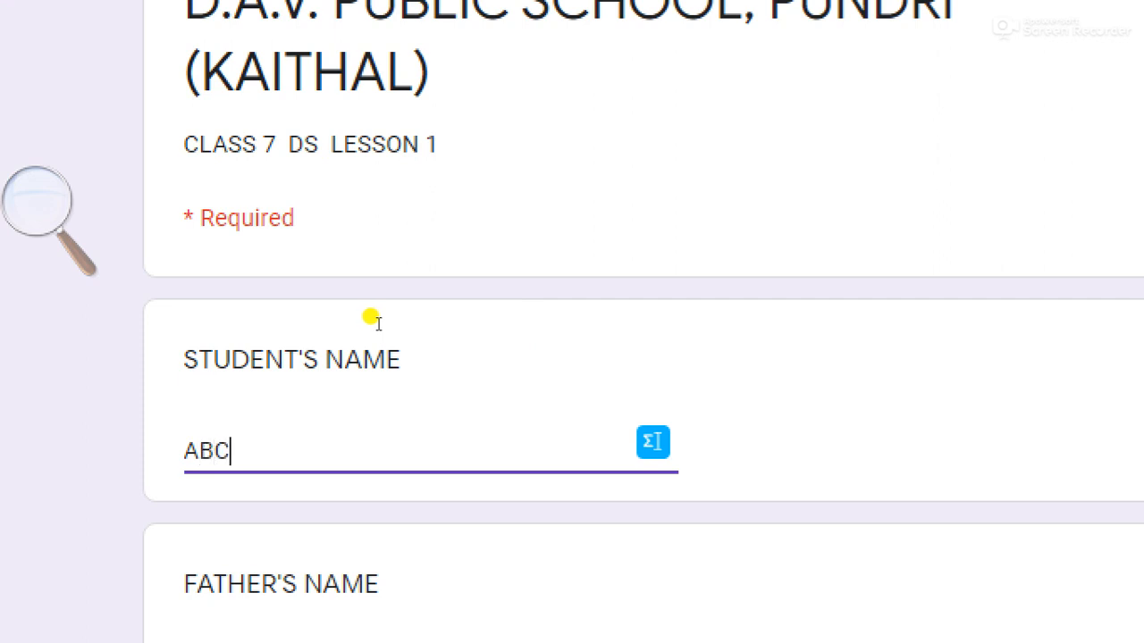
pyautogui.scroll(-1, 379, 324)
pyautogui.press('Tab')
pyautogui.write('A')
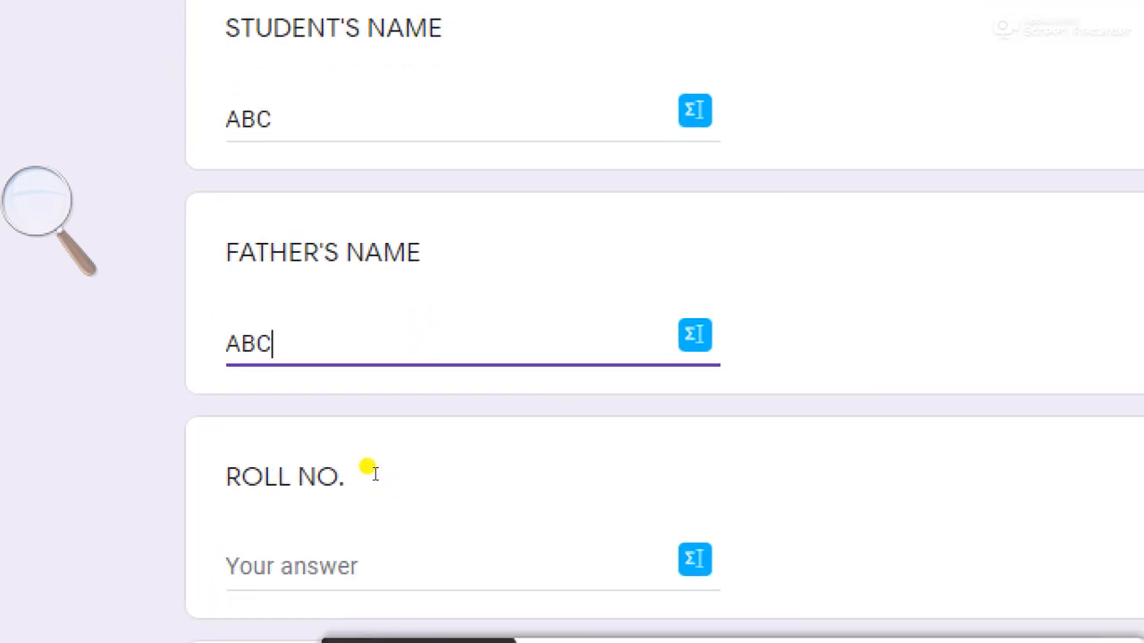
pyautogui.press('Tab')
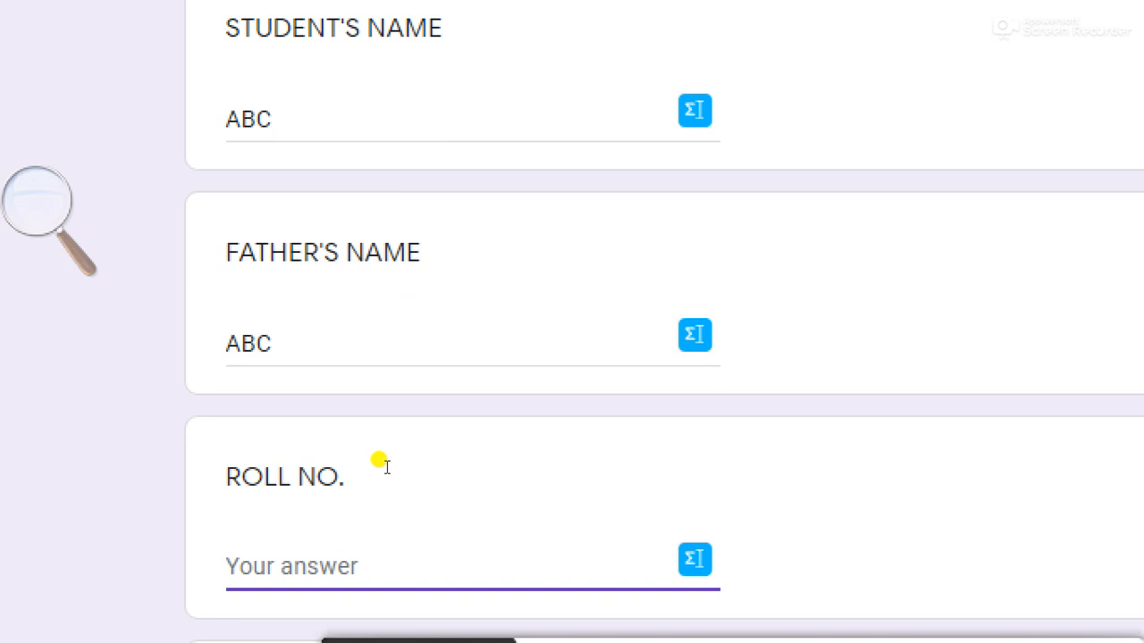
pyautogui.write('1')
# - Choose section A and fill in the MOBILE NO. field with a placeholder number
pyautogui.scroll(-2, 438, 537)
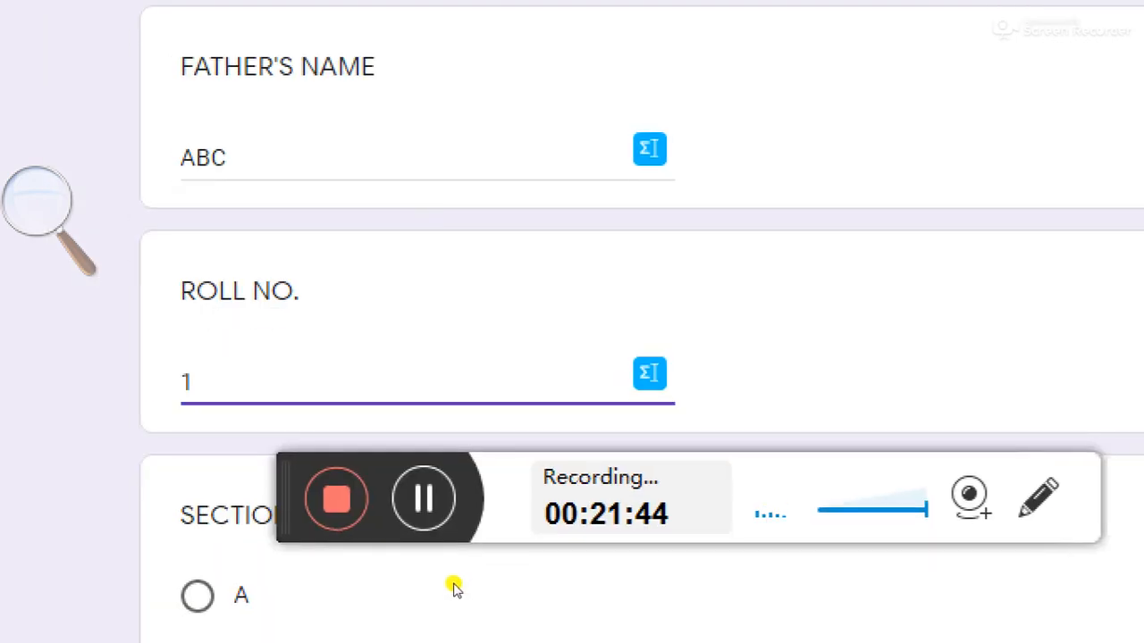
pyautogui.scroll(-7, 434, 391)
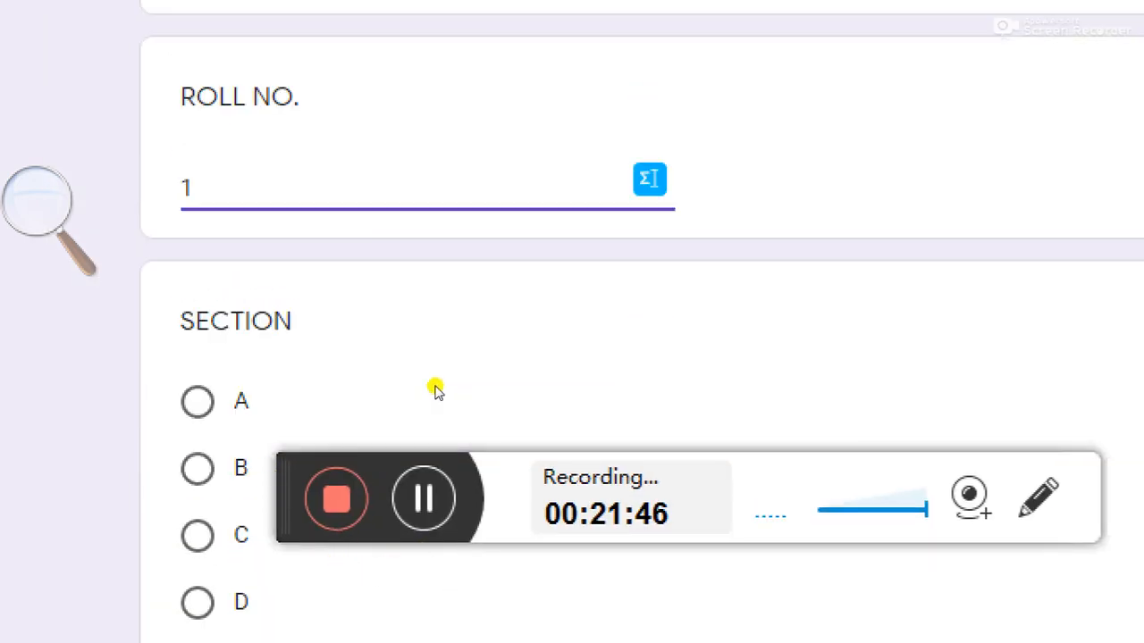
pyautogui.scroll(5, 437, 388)
pyautogui.scroll(-4, 435, 385)
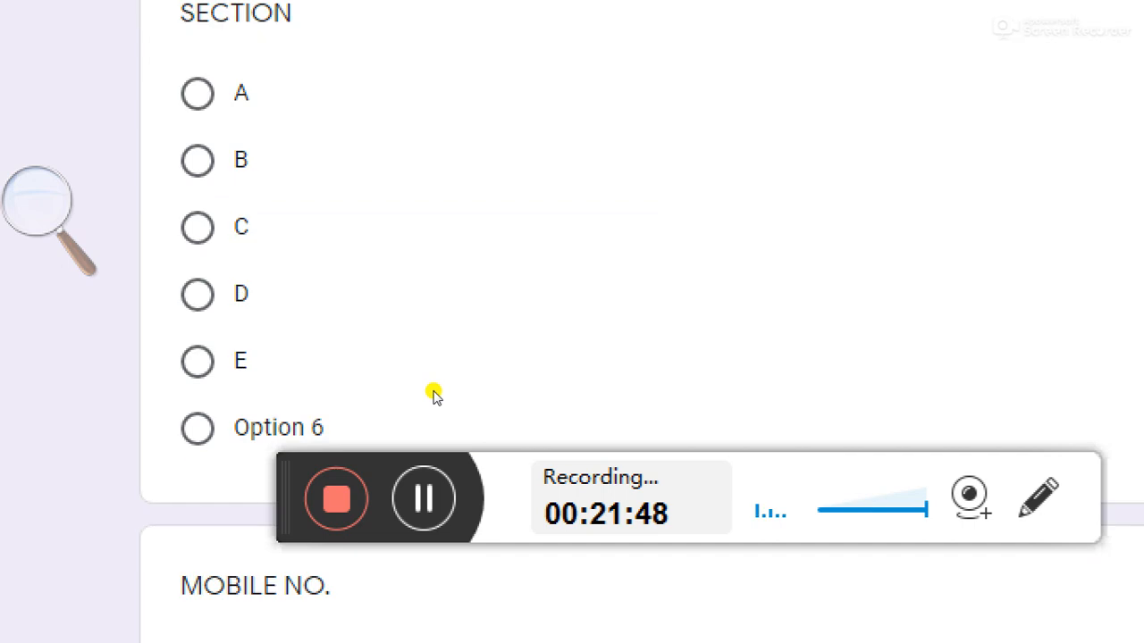
pyautogui.click(211, 113)
pyautogui.scroll(-6, 470, 376)
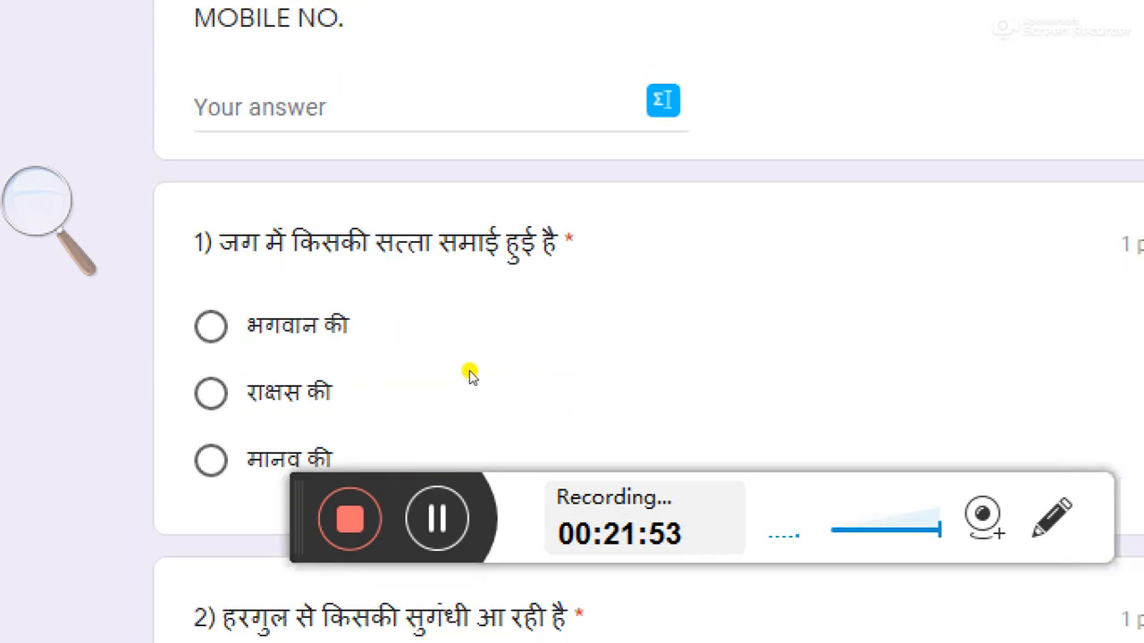
pyautogui.scroll(1, 470, 375)
pyautogui.click(327, 253)
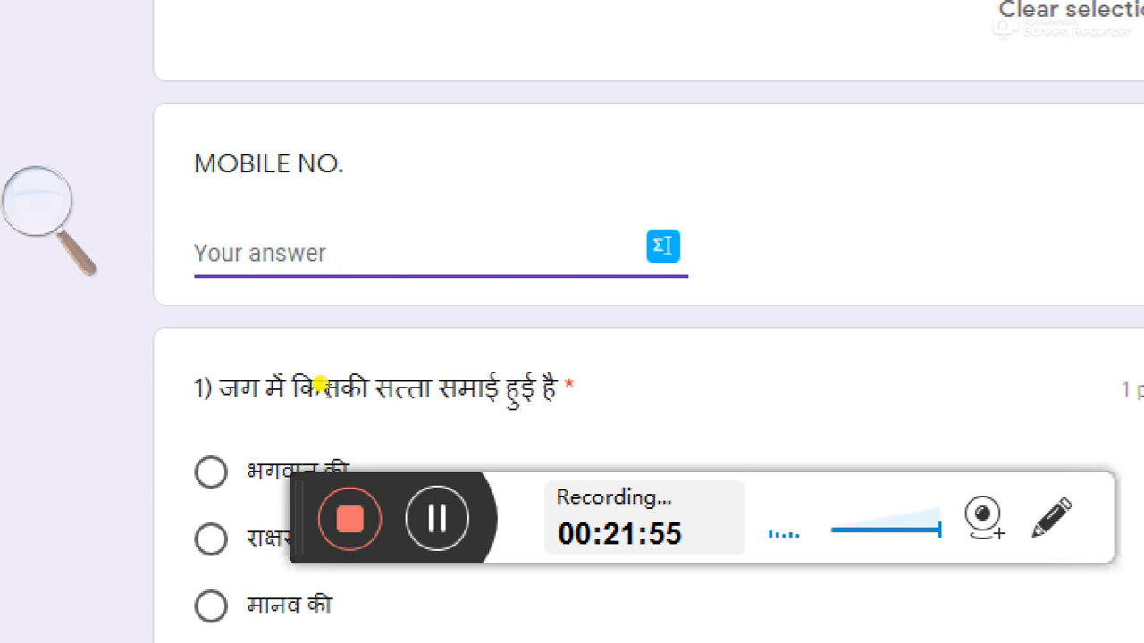
pyautogui.write('123225')
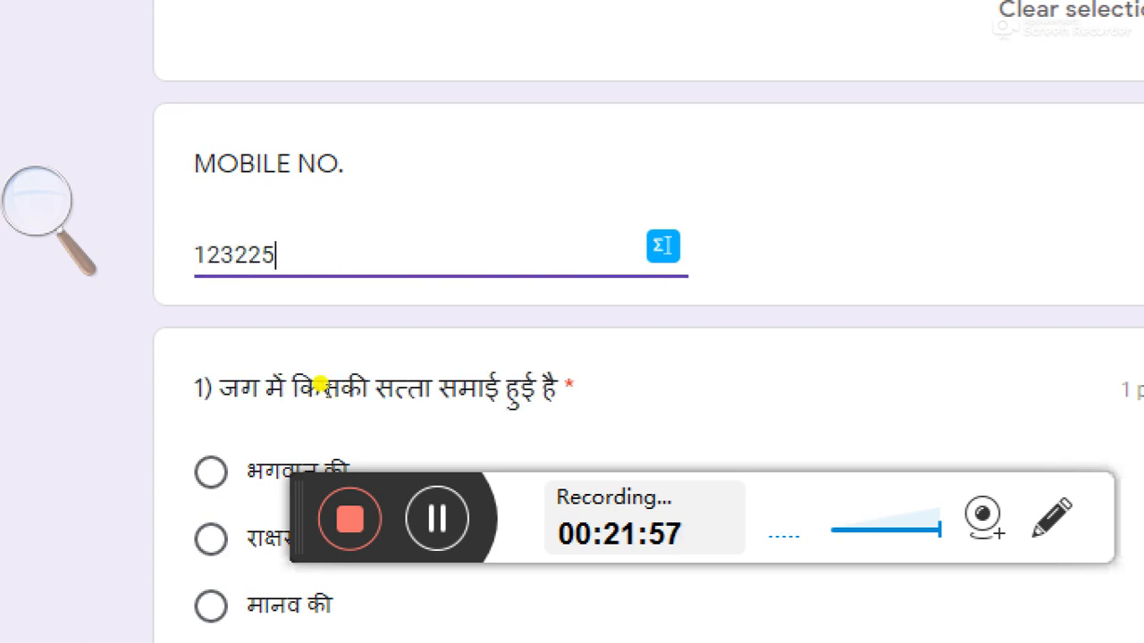
# - Answer question 1 with भगवान की and question 2 with दया की
pyautogui.scroll(-4, 344, 384)
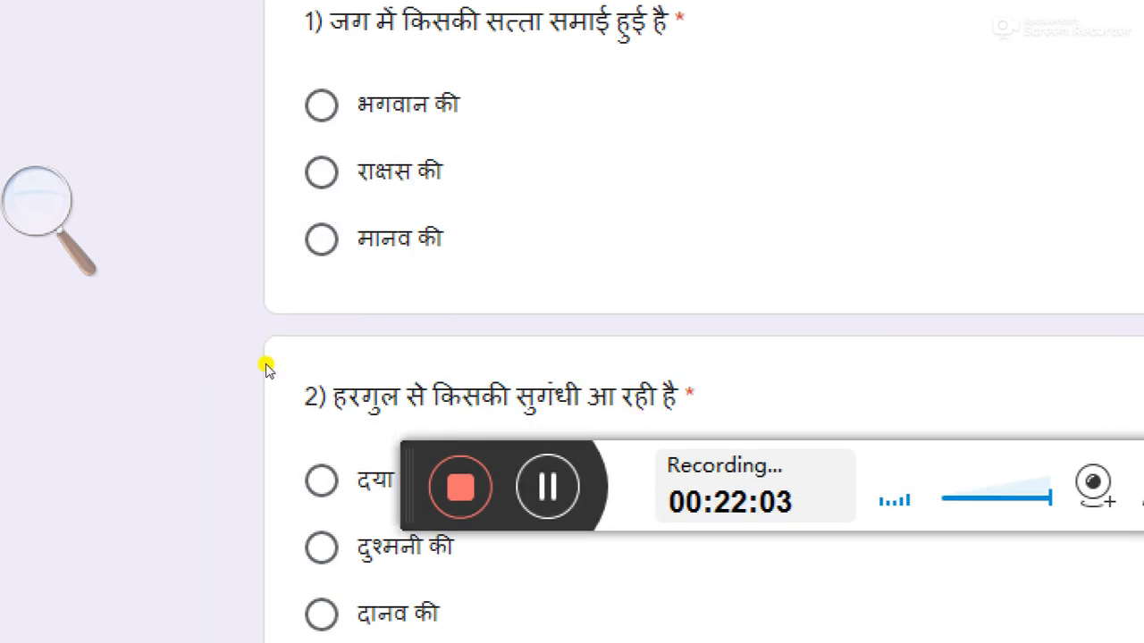
pyautogui.click(322, 106)
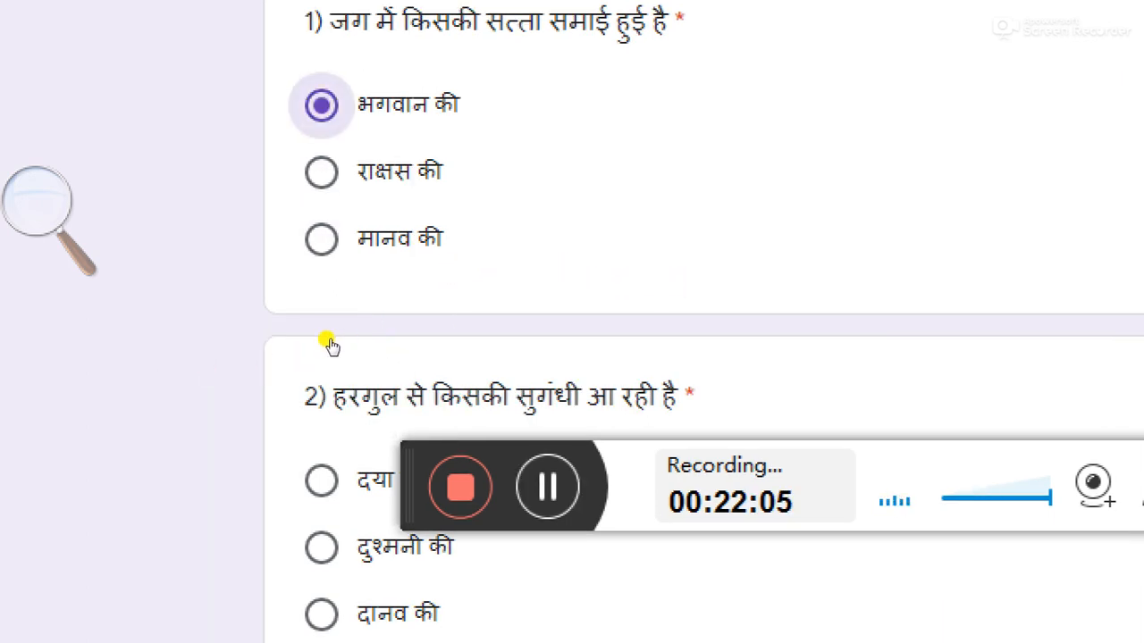
pyautogui.scroll(-4, 370, 402)
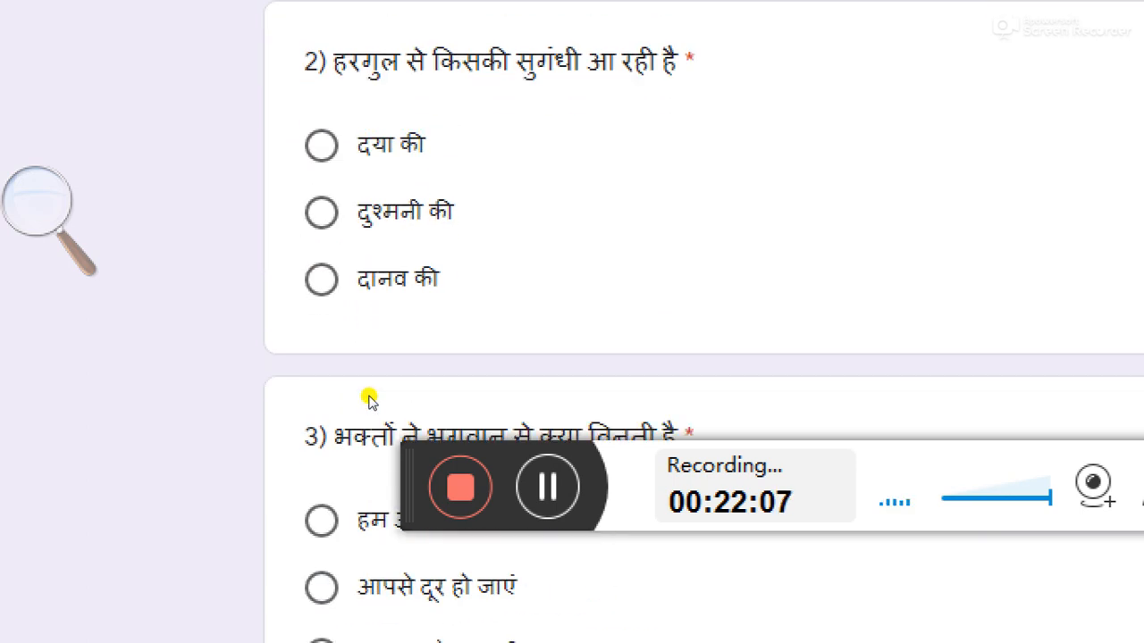
pyautogui.scroll(2, 370, 398)
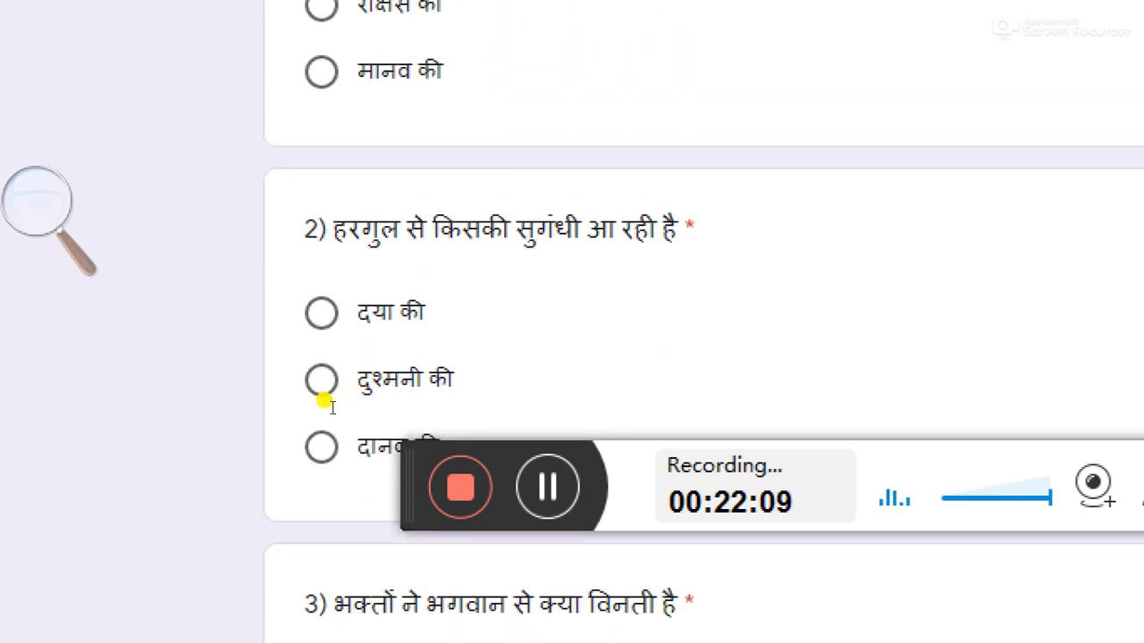
pyautogui.scroll(-3, 480, 411)
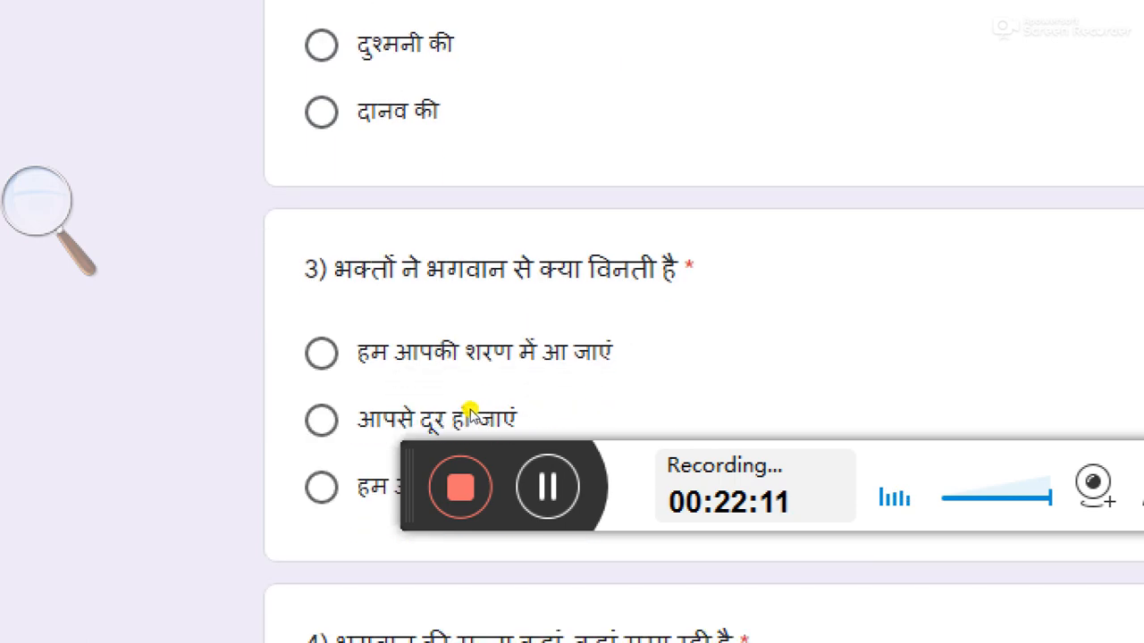
pyautogui.scroll(2, 409, 393)
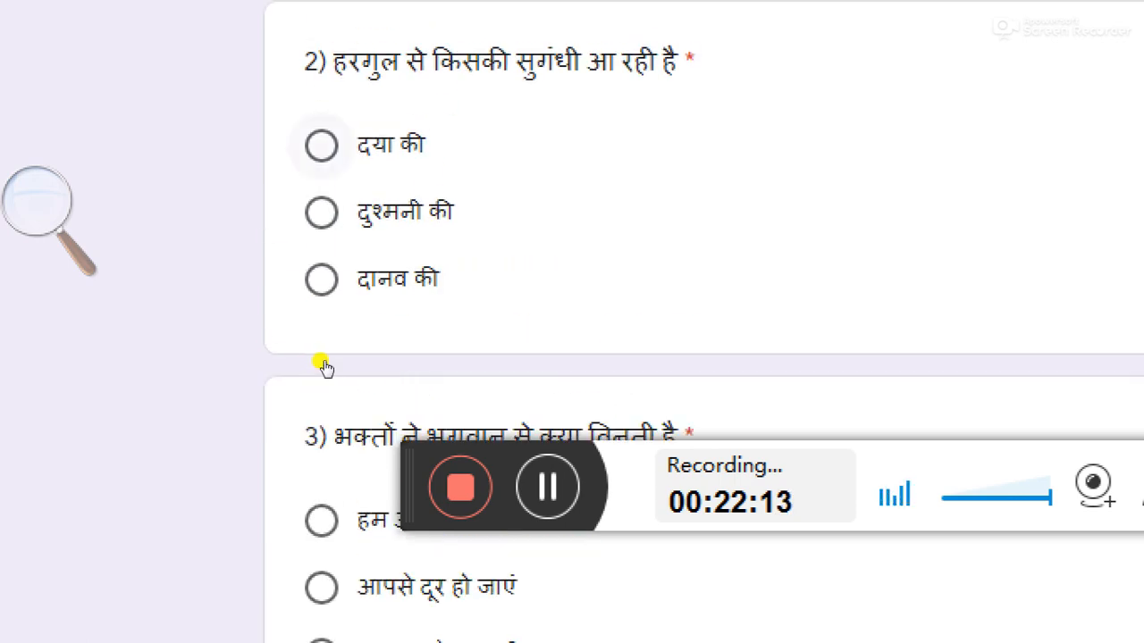
pyautogui.press('space')
# - Answer question 3 with हम आपकी शरण में आ जाएं and question 4 with जग में
pyautogui.scroll(-2, 566, 396)
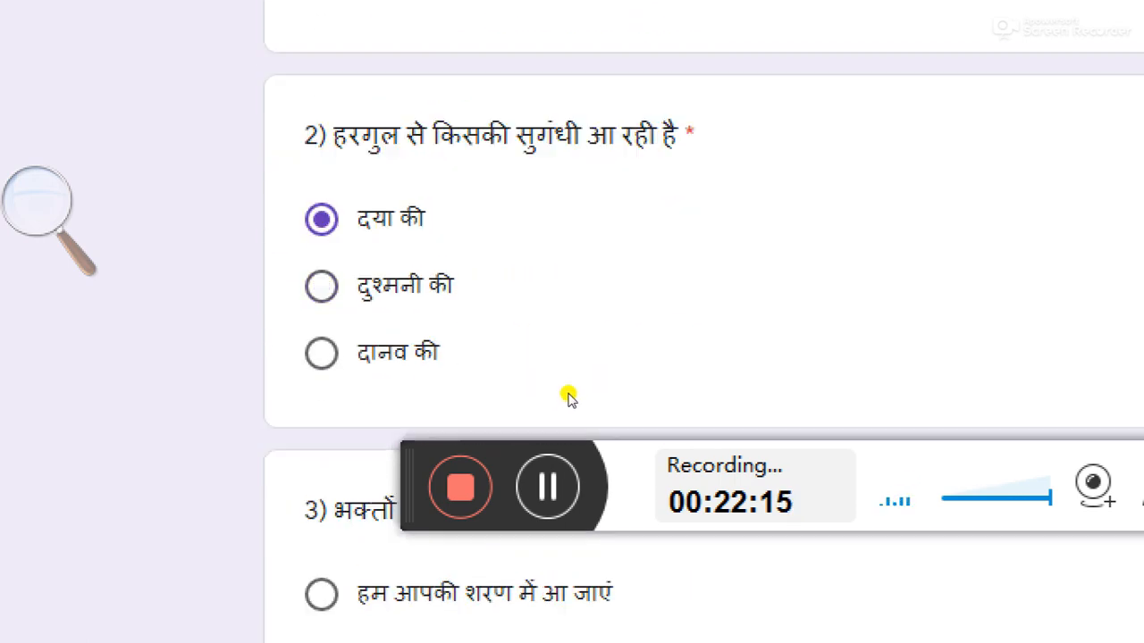
pyautogui.scroll(-2, 563, 402)
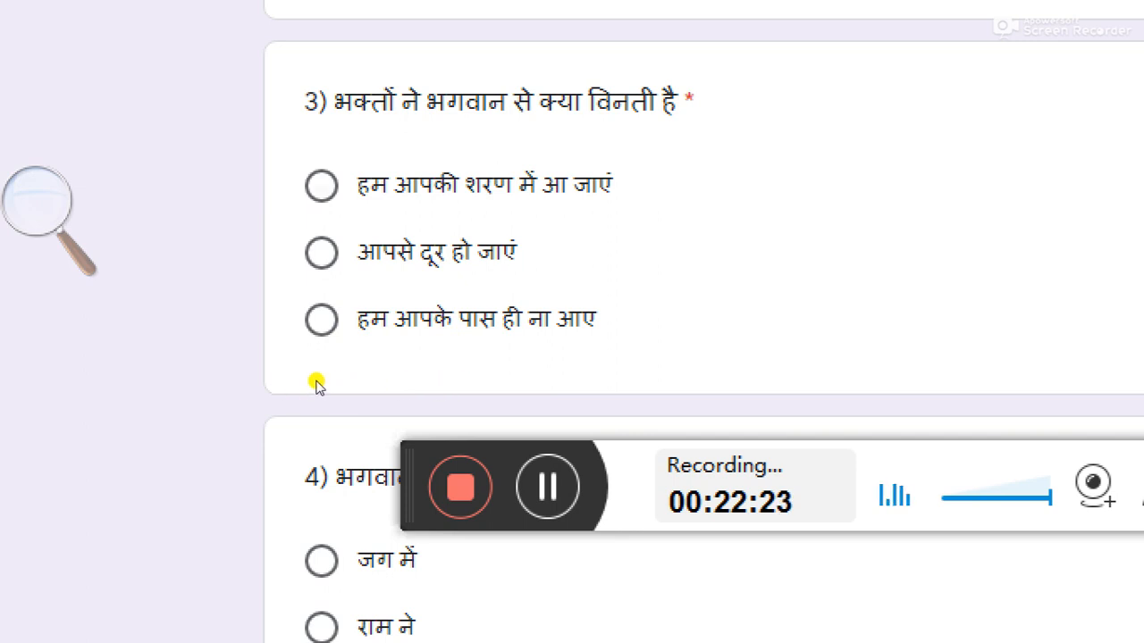
pyautogui.press('space')
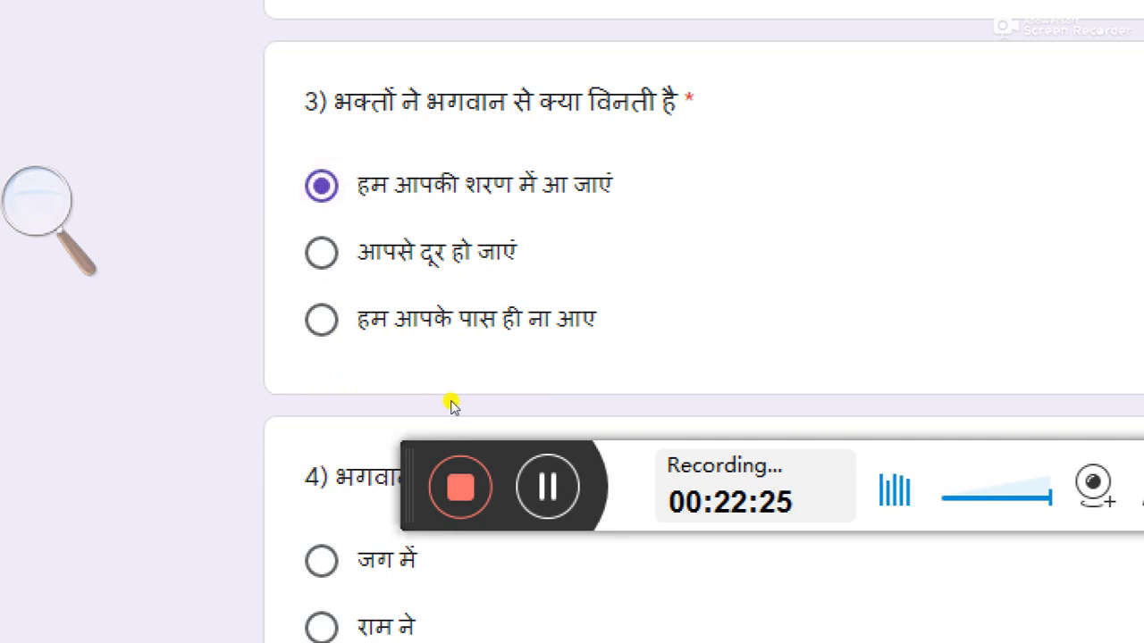
pyautogui.scroll(-2, 449, 401)
pyautogui.scroll(-2, 450, 401)
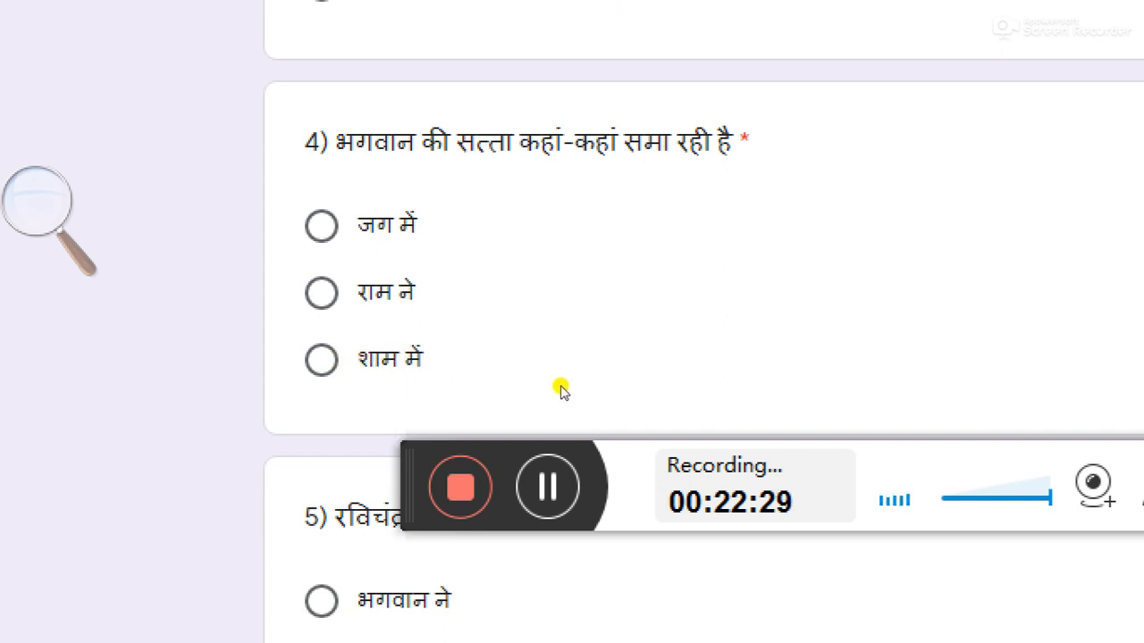
pyautogui.press('space')
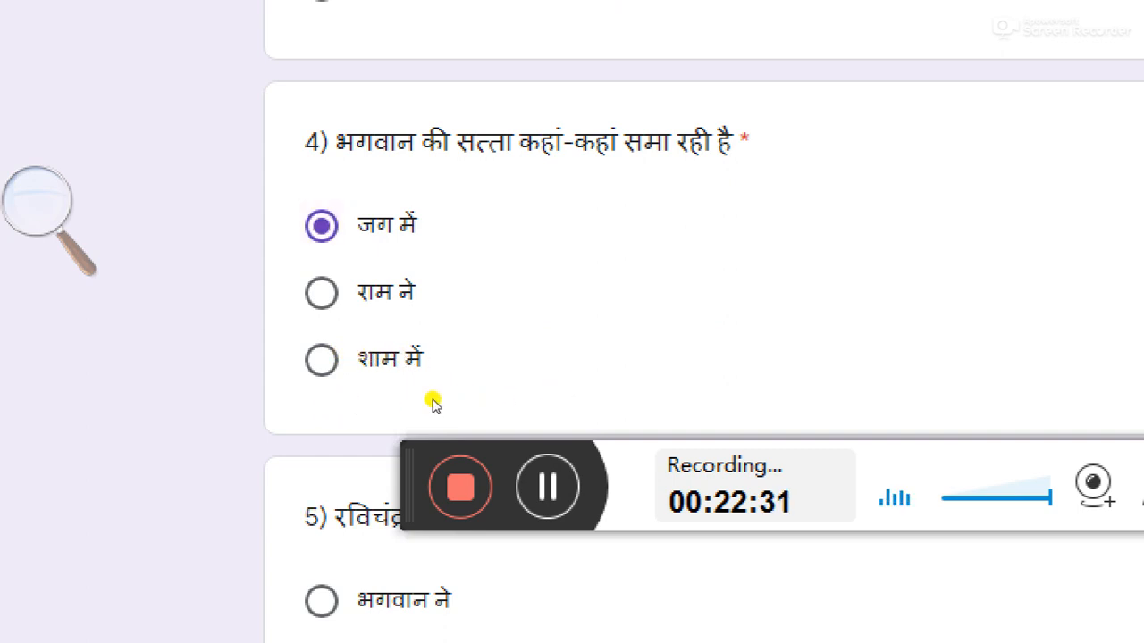
# - Answer both question 5, on who made the sun, moon and stars, and question 6, on the seas, with भगवान ने
pyautogui.scroll(-6, 435, 401)
pyautogui.scroll(3, 421, 378)
pyautogui.scroll(-3, 403, 401)
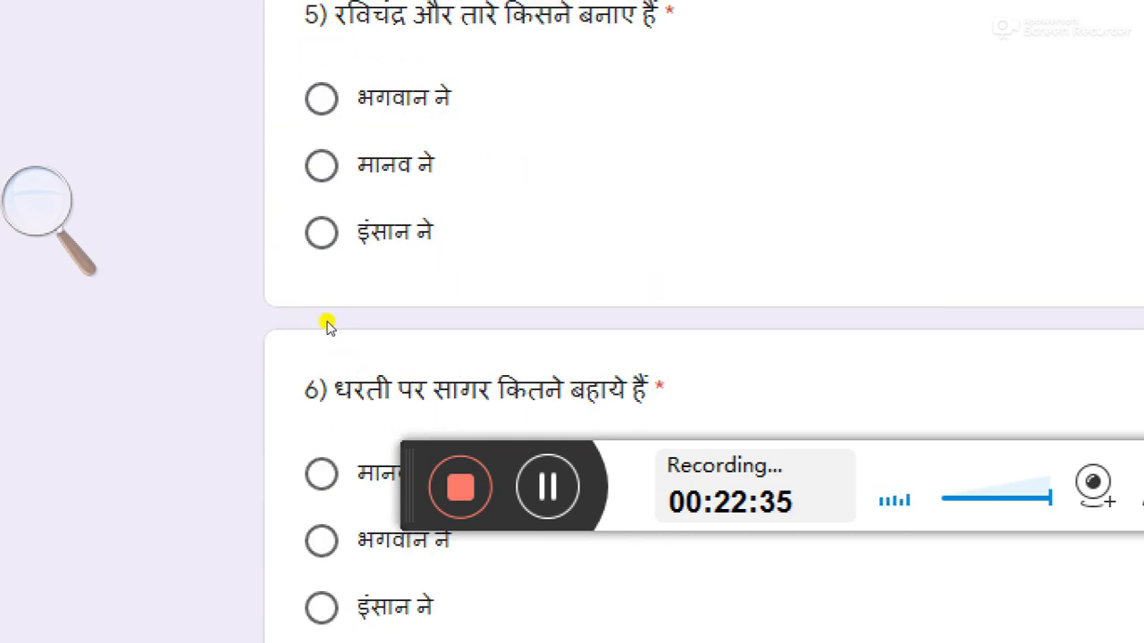
pyautogui.press('space')
pyautogui.scroll(-4, 495, 365)
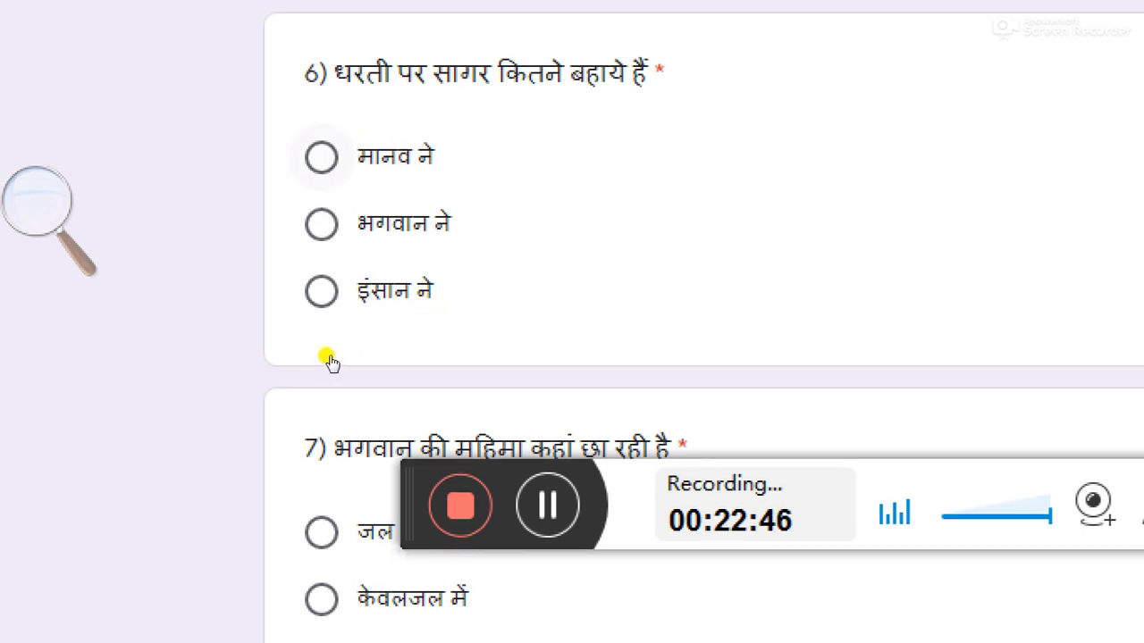
pyautogui.click(321, 224)
# - Answer question 7 with जल थल में and question 8 with भगवान की माया
pyautogui.scroll(-4, 509, 400)
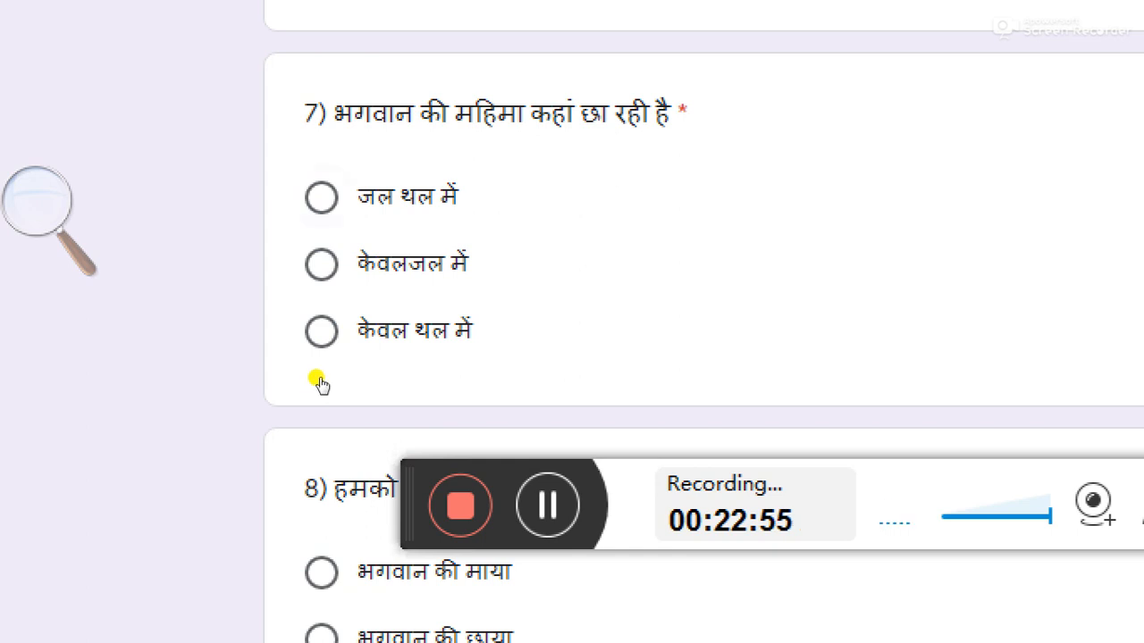
pyautogui.click(321, 197)
pyautogui.scroll(-4, 527, 396)
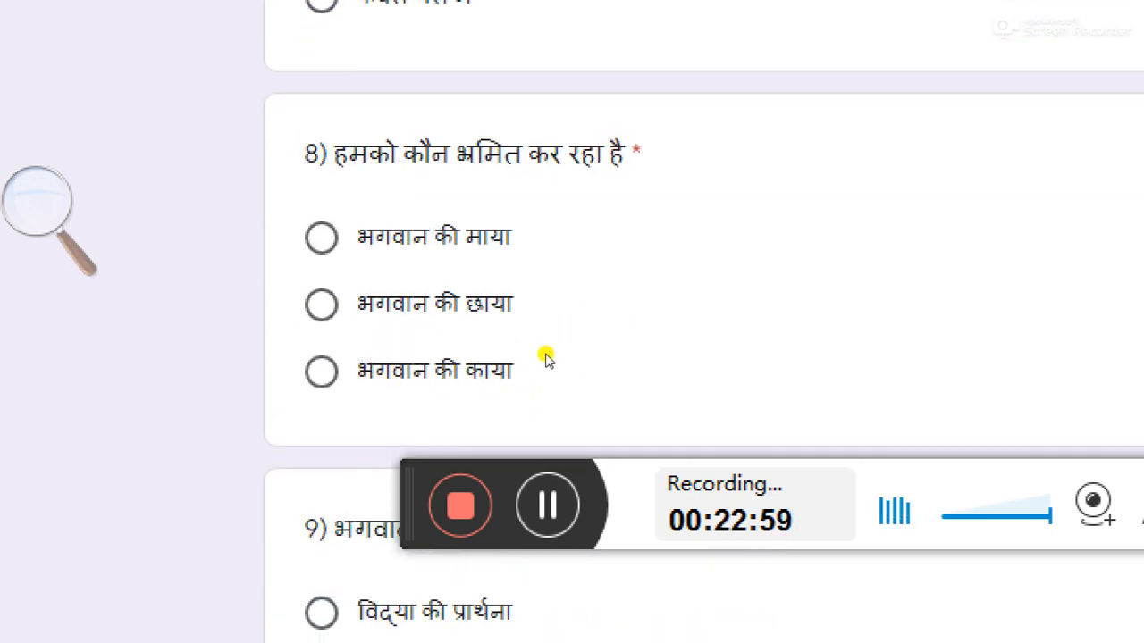
pyautogui.click(322, 237)
# - Answer question 9 with अविद्या की प्रार्थना and question 10 with ईशस्तुति, and submit the completed quiz
pyautogui.scroll(-5, 518, 426)
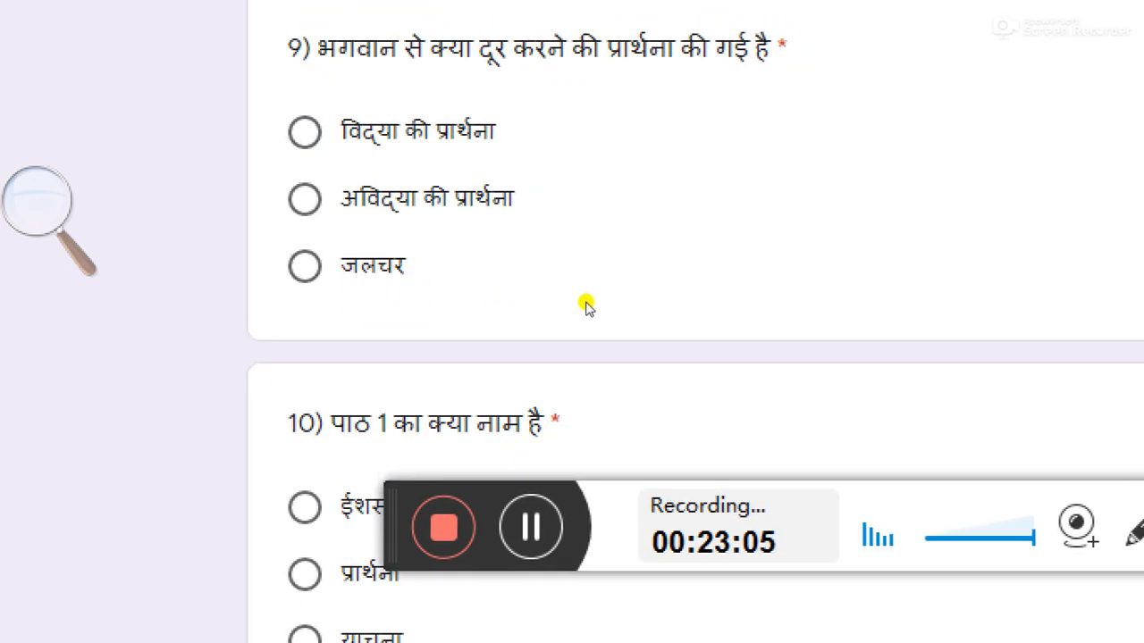
pyautogui.press('space')
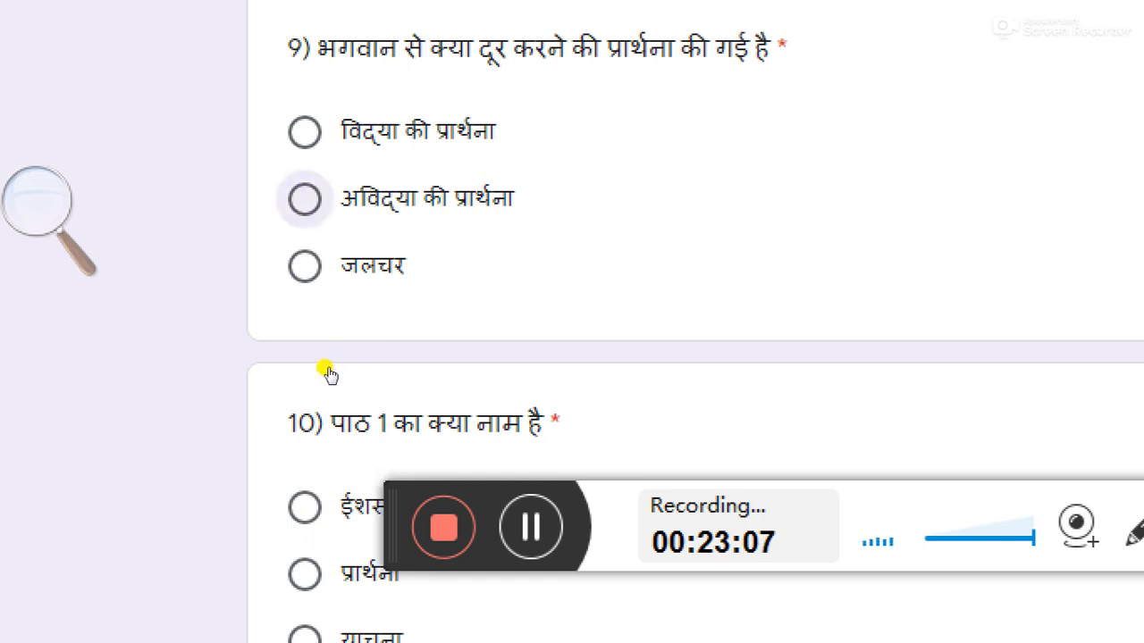
pyautogui.scroll(-4, 444, 393)
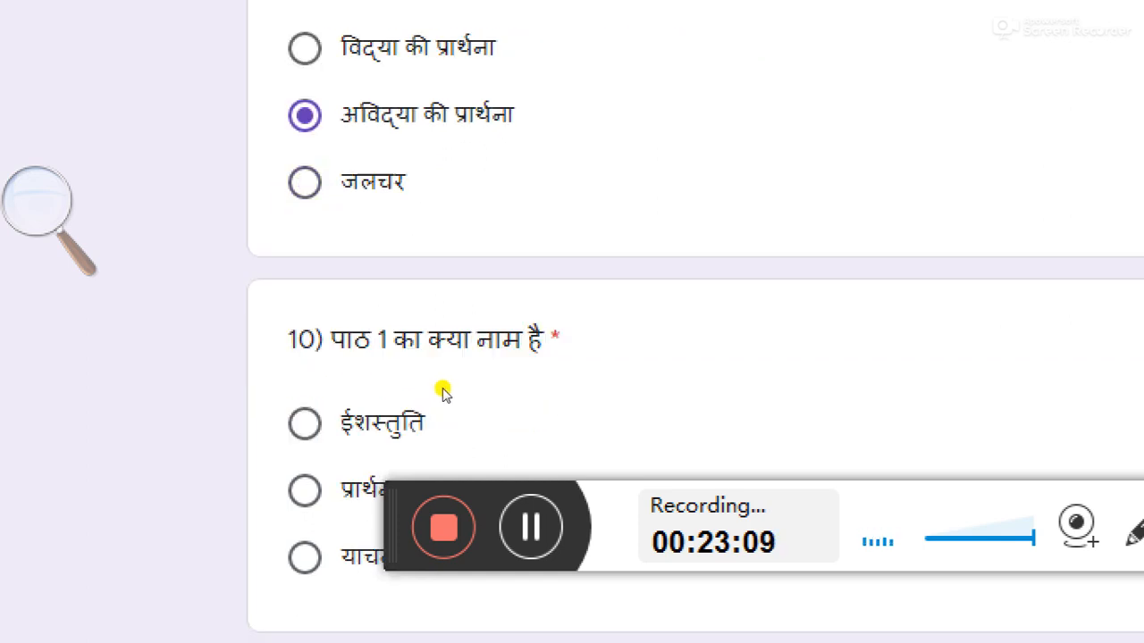
pyautogui.press('Tab')
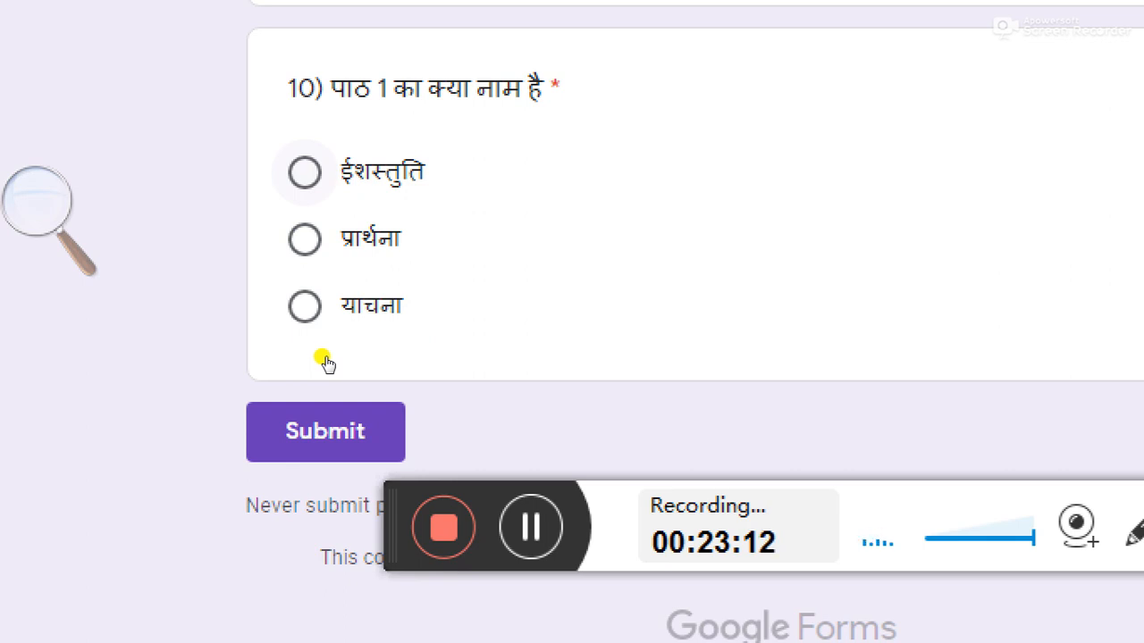
pyautogui.press('space')
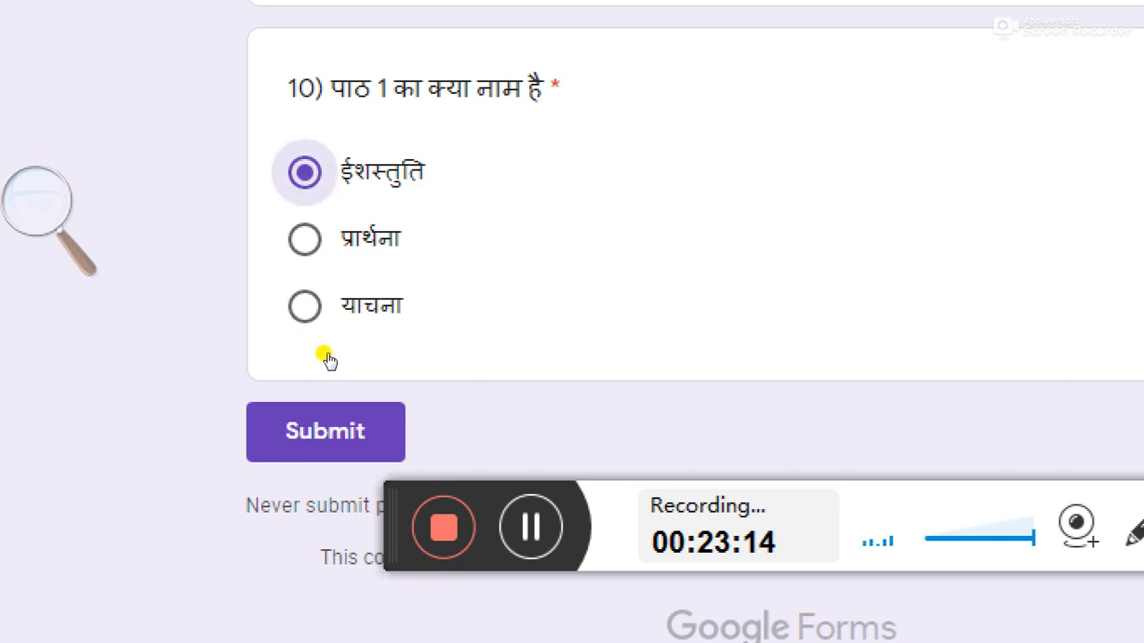
pyautogui.click(331, 362)
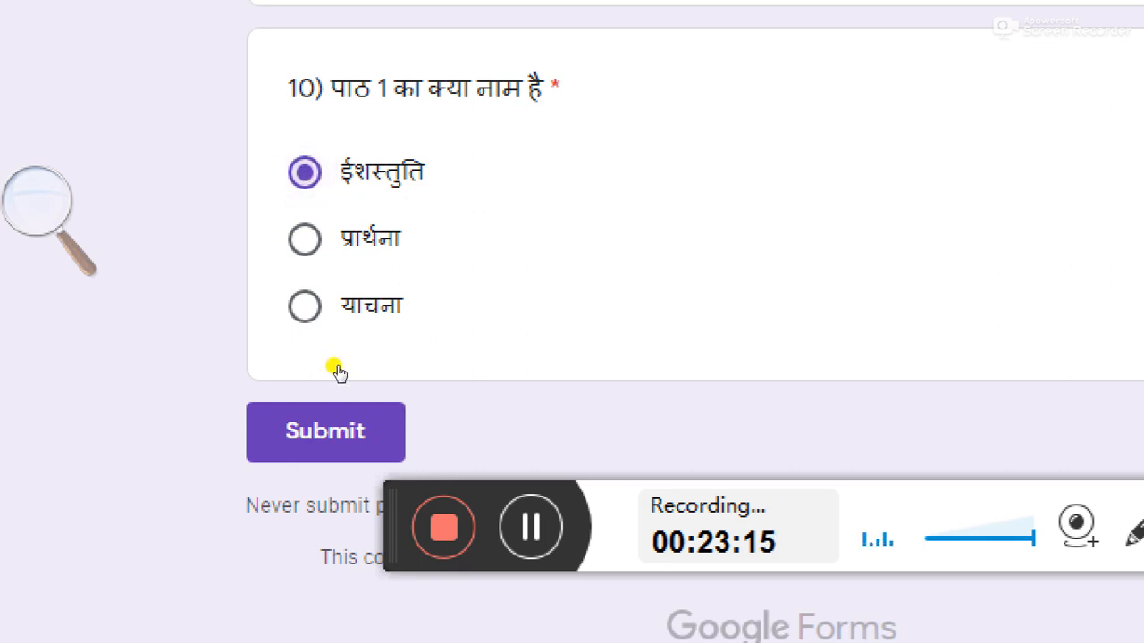
# - View the score of the submitted response, check the total points and student details, and close the score page
pyautogui.click(324, 478)
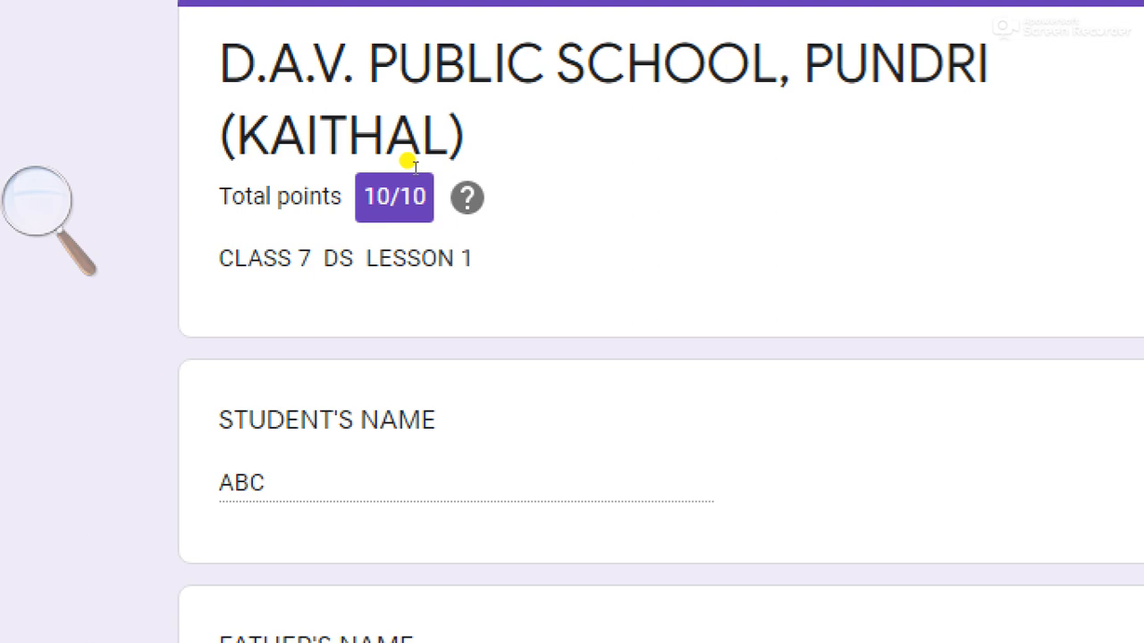
pyautogui.scroll(-5, 498, 259)
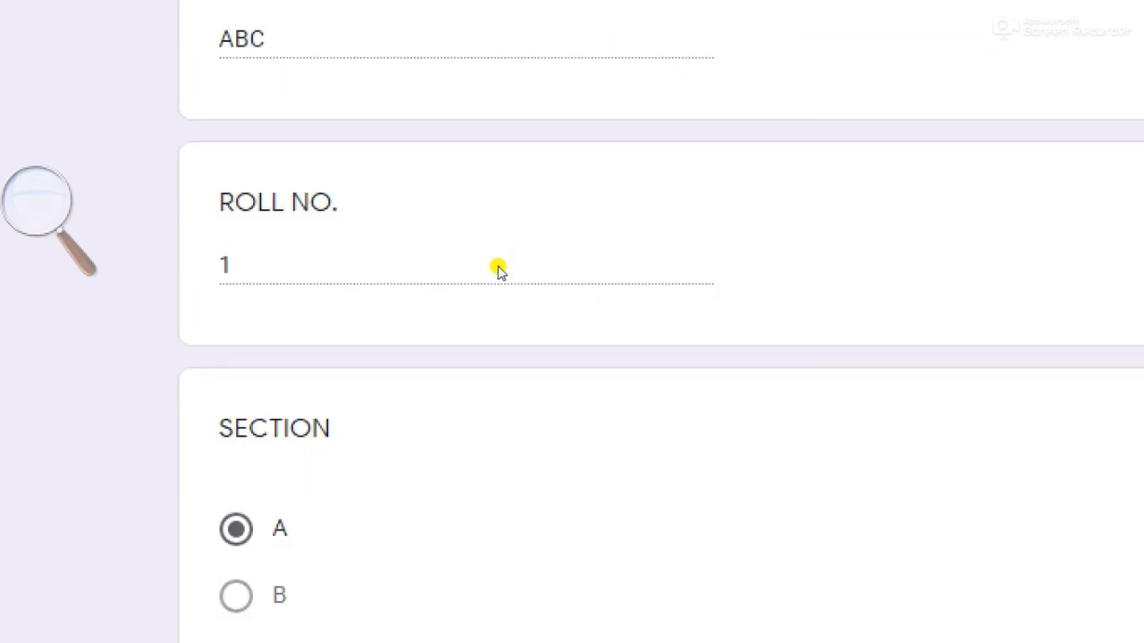
pyautogui.scroll(5, 498, 265)
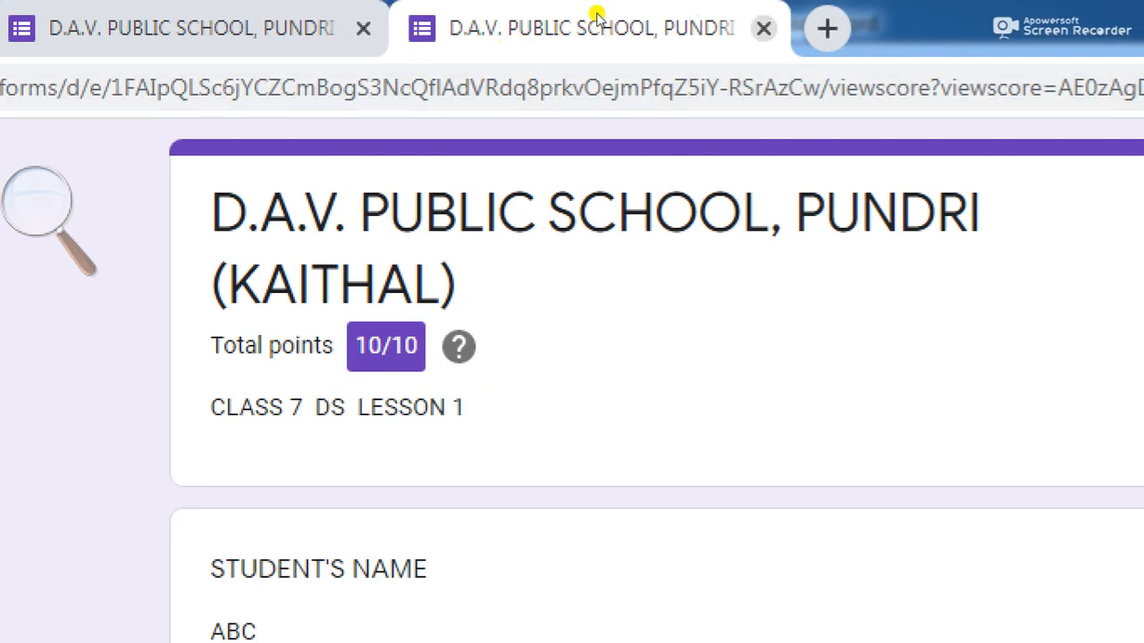
pyautogui.middleClick(598, 13)
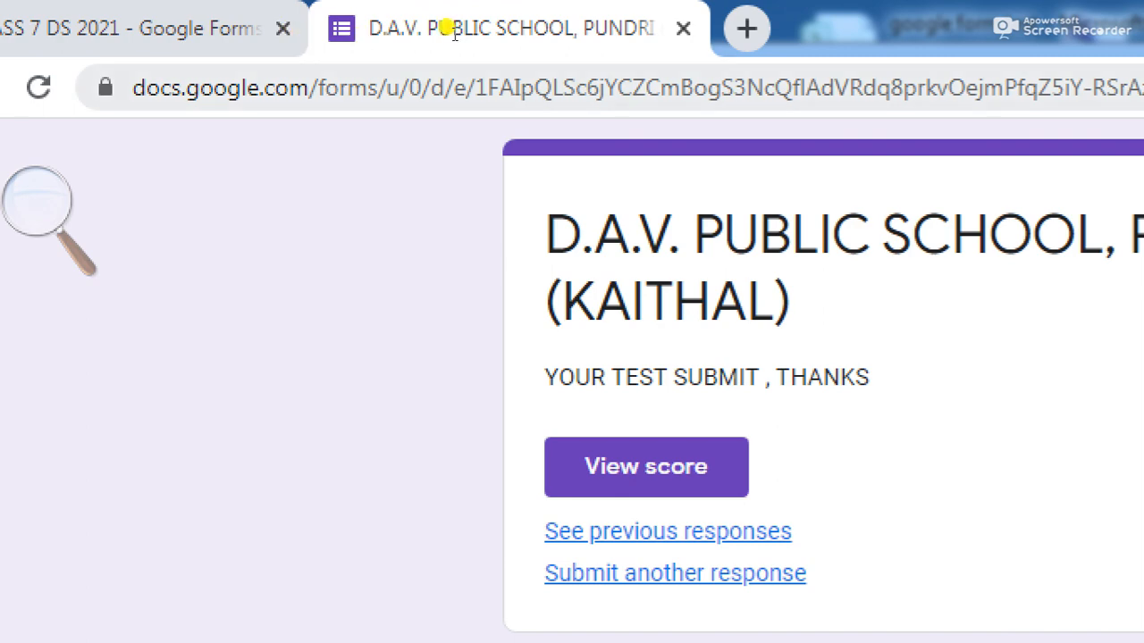
# - Close the submitted form's confirmation page and delete all responses collected by the quiz, including the test submission
pyautogui.middleClick(384, 18)
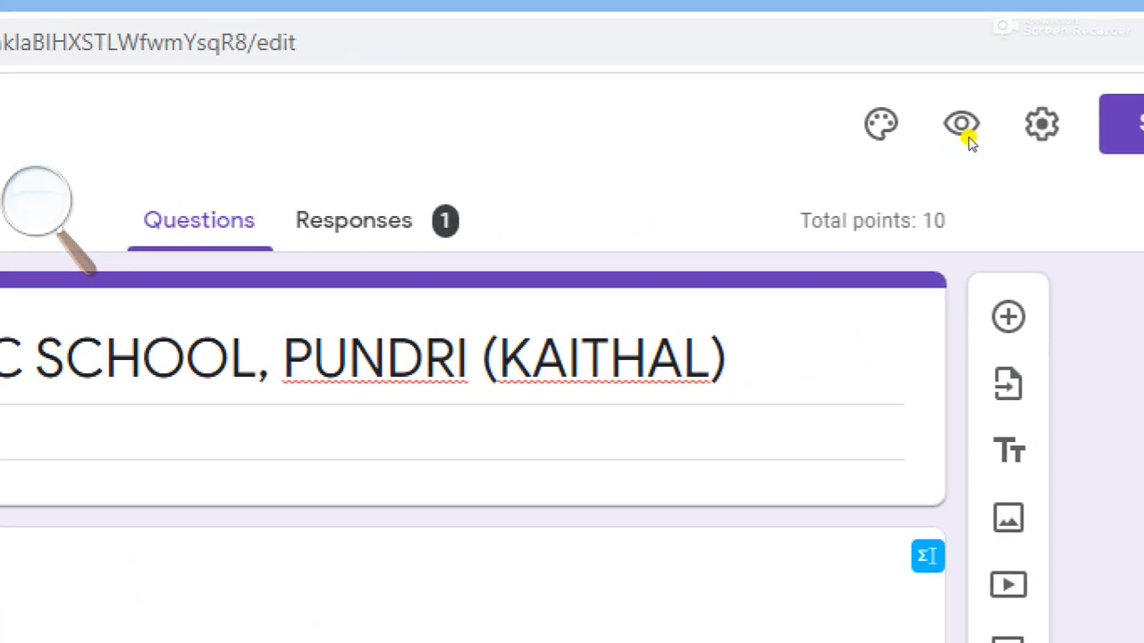
pyautogui.click(376, 221)
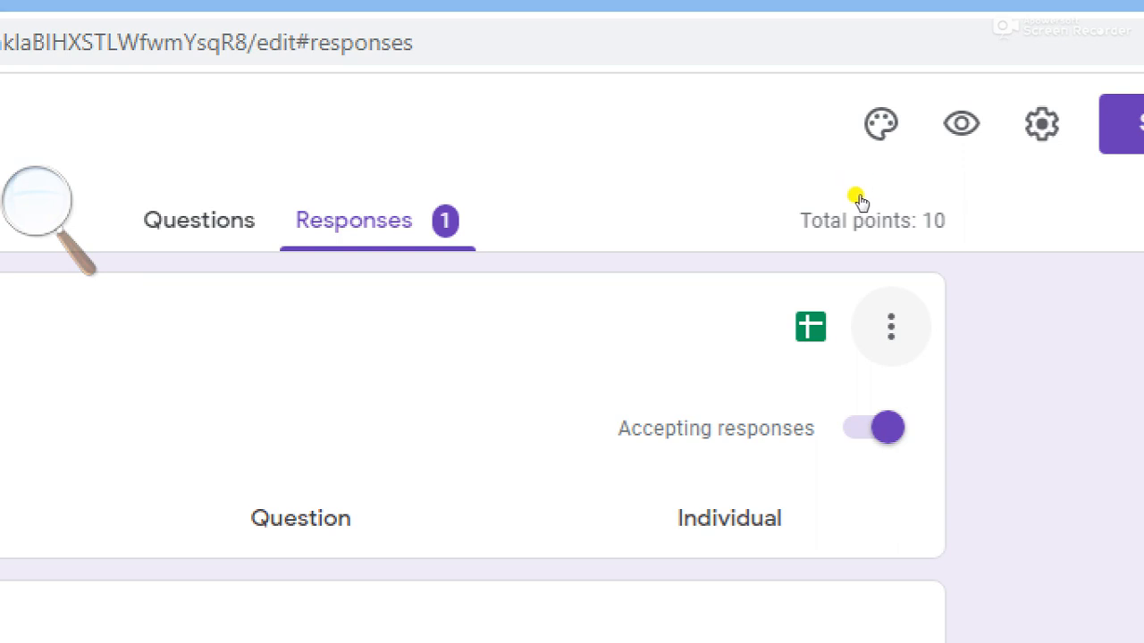
pyautogui.click(889, 321)
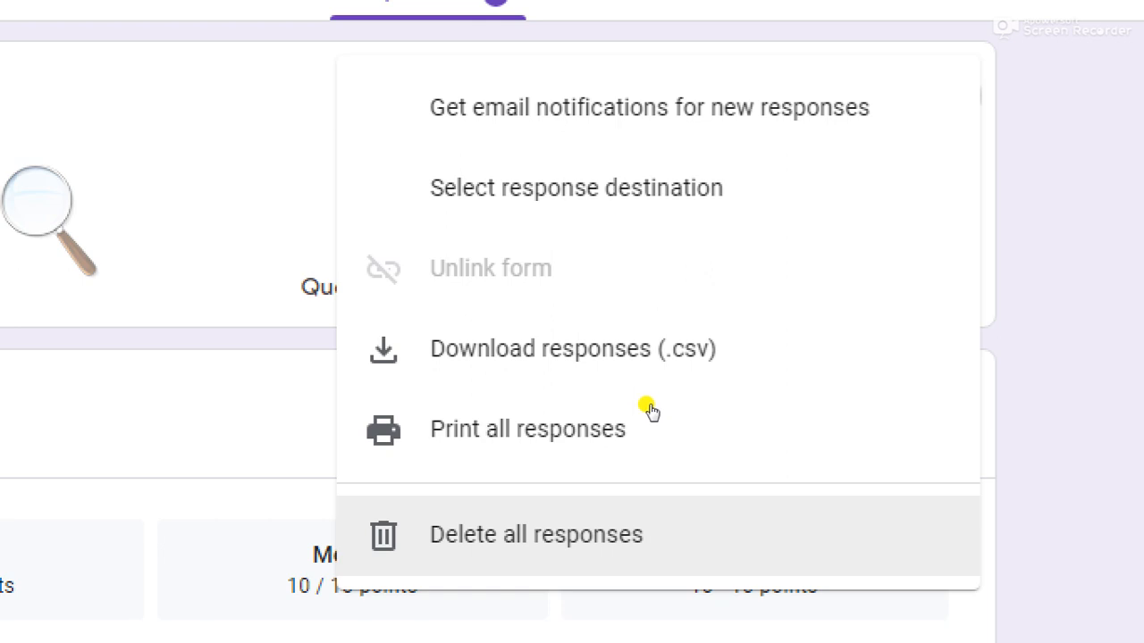
pyautogui.click(650, 534)
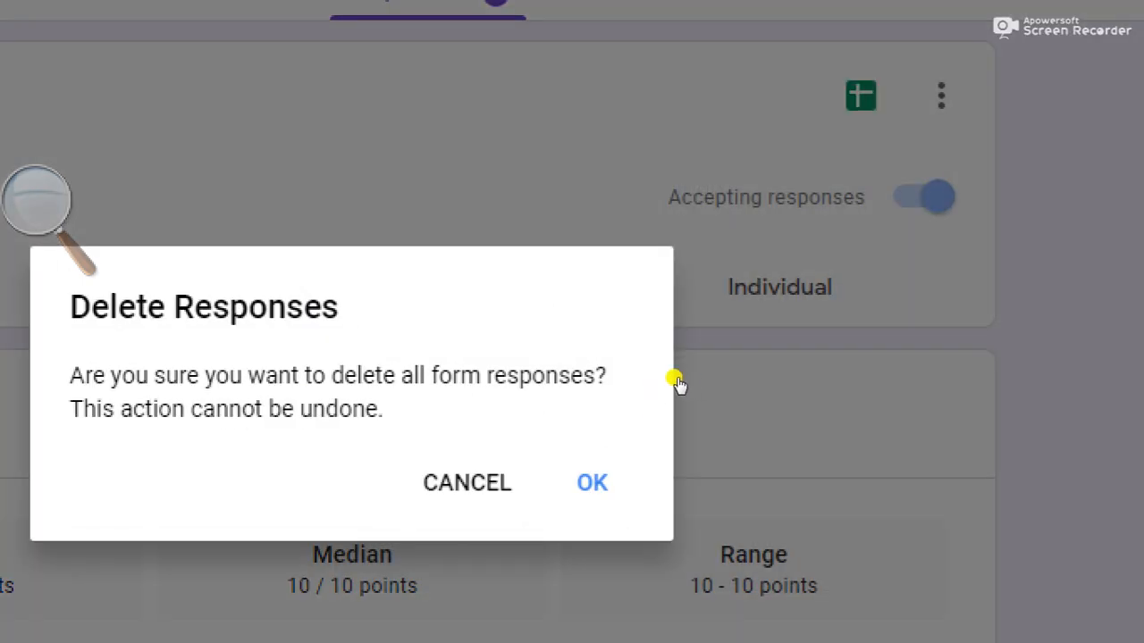
pyautogui.press('Return')
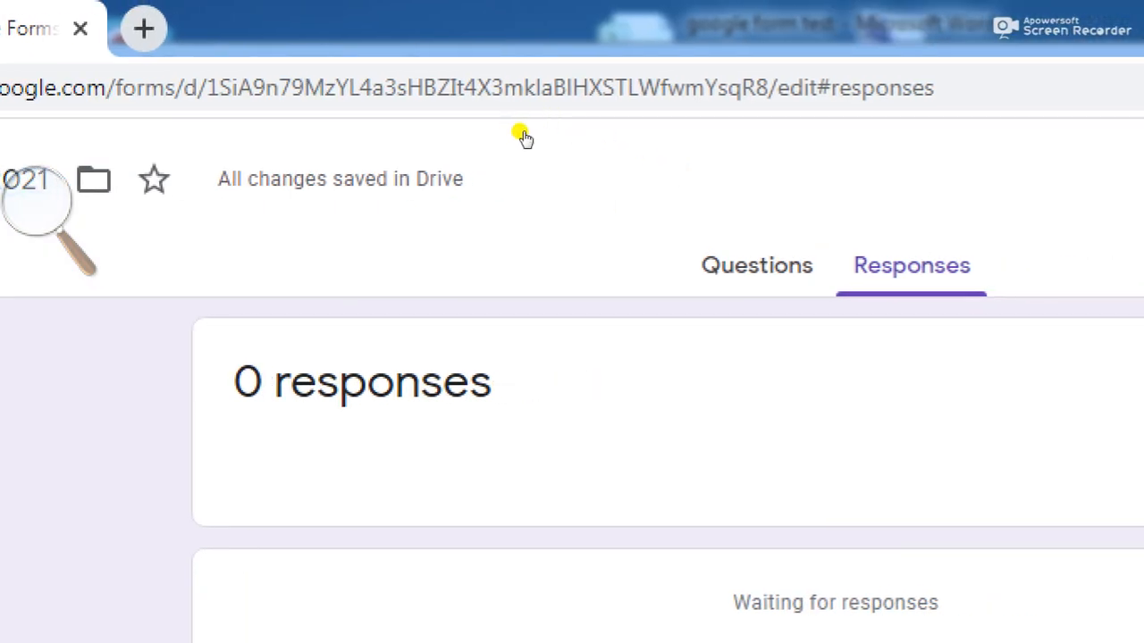
# - Return to the quiz's questions and reduce the Magnifier zoom to 100%
pyautogui.click(757, 265)
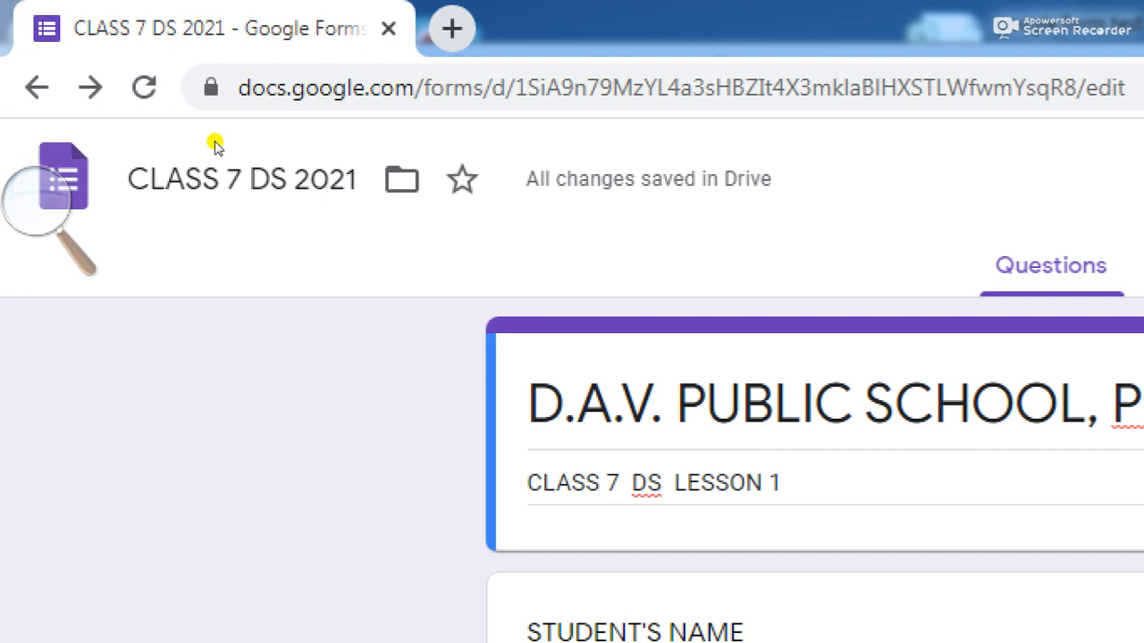
pyautogui.click(16, 107)
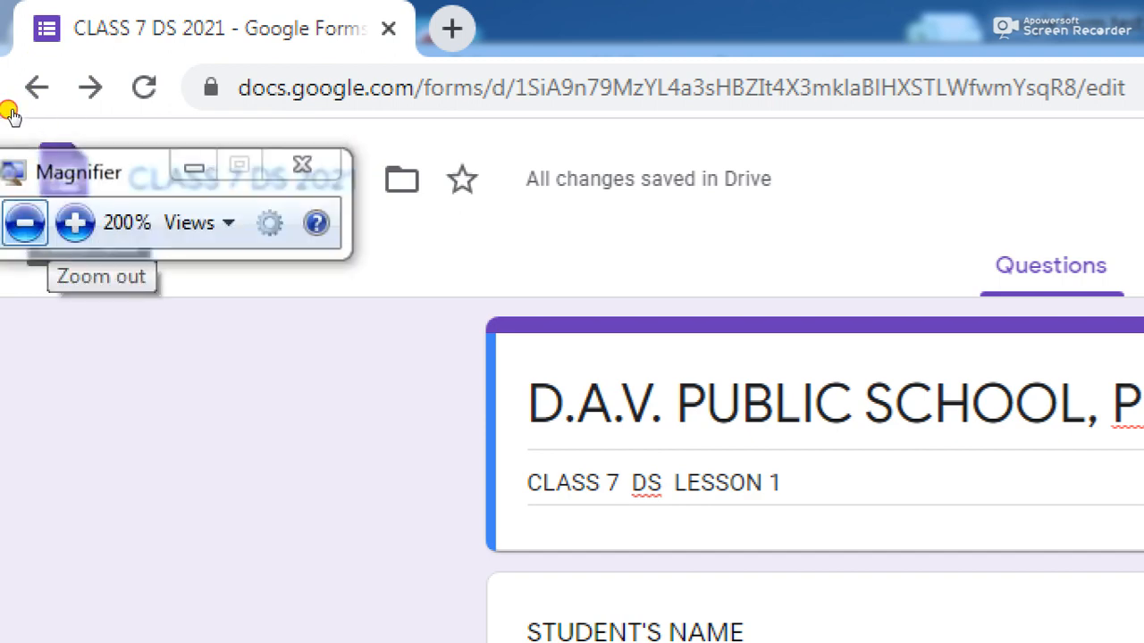
pyautogui.click(11, 111)
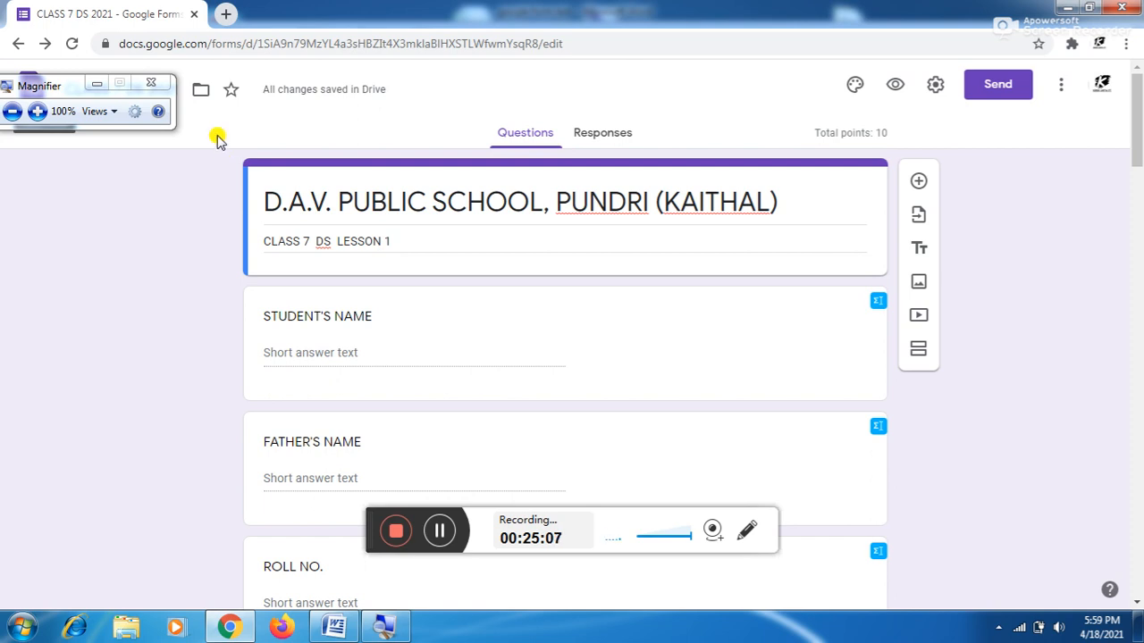